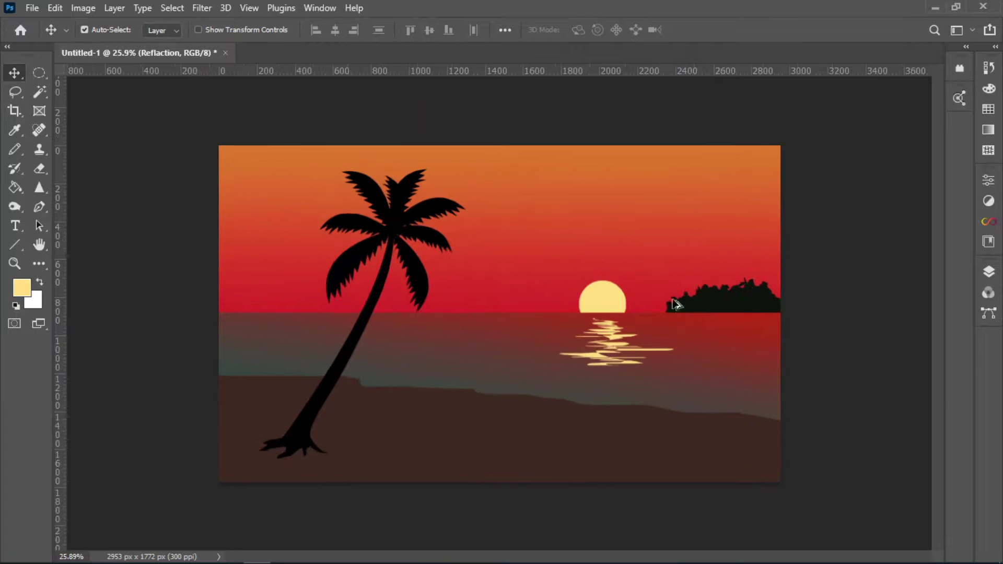
Step: Nudge the sun's reflection, then lasso and fill a pale-yellow foam band along the shoreline
left_click_drag(607, 339, 614, 346)
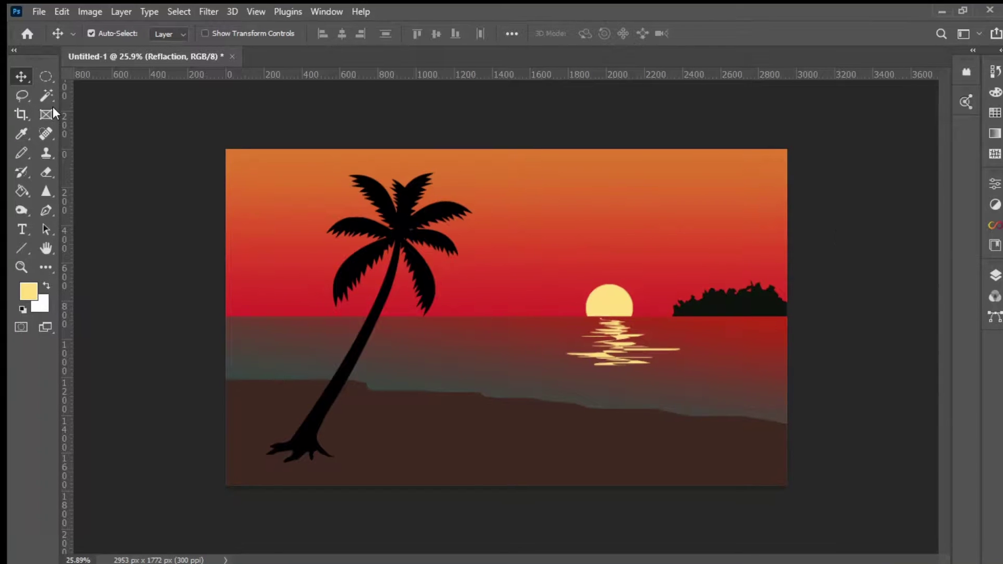
left_click(23, 96)
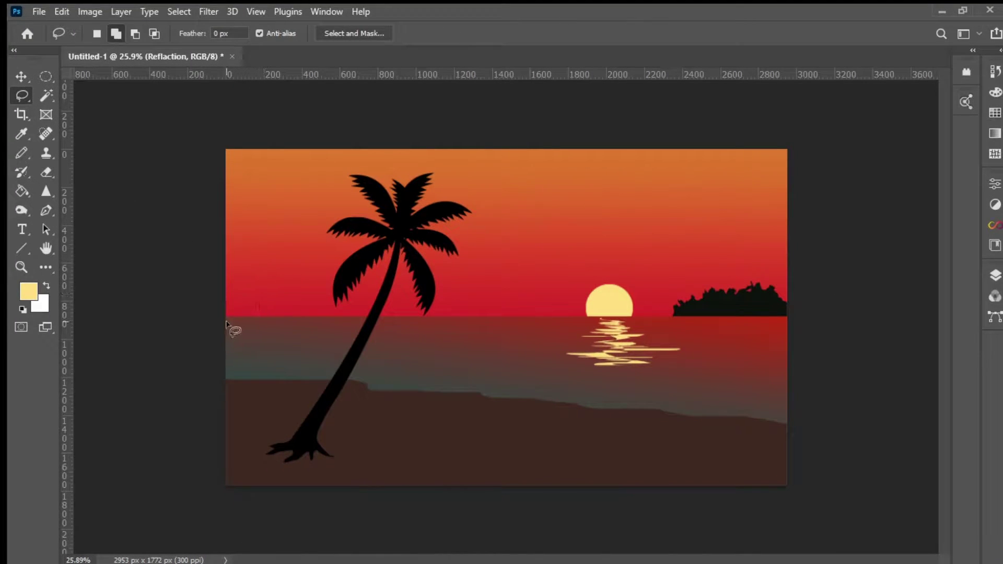
left_click_drag(226, 322, 675, 377)
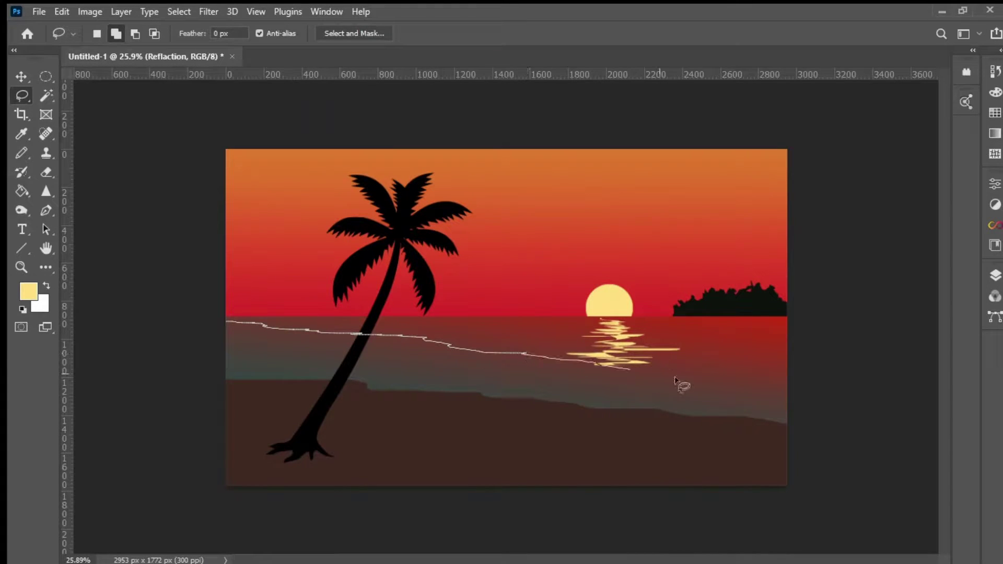
left_click_drag(775, 389, 658, 387)
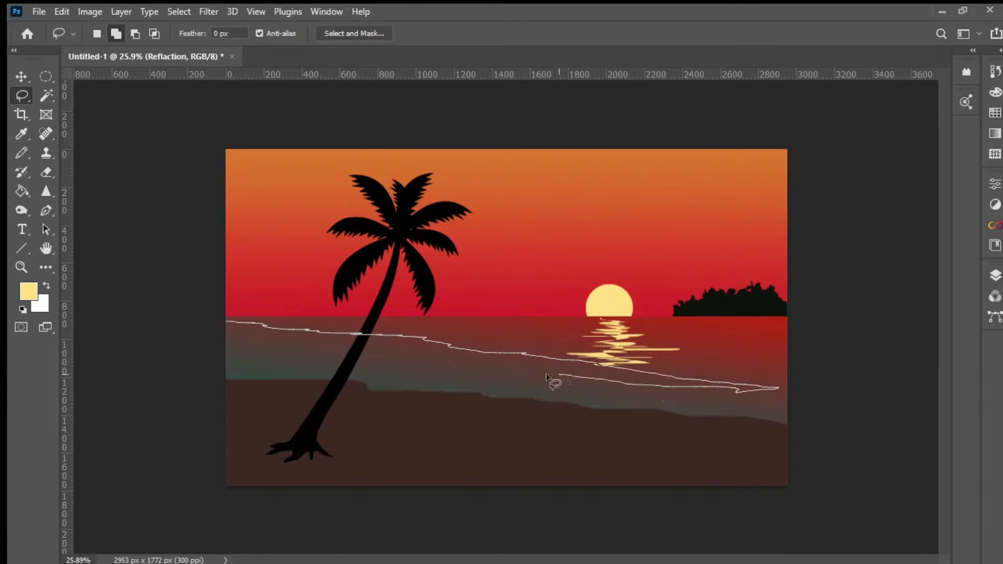
left_click_drag(546, 373, 275, 341)
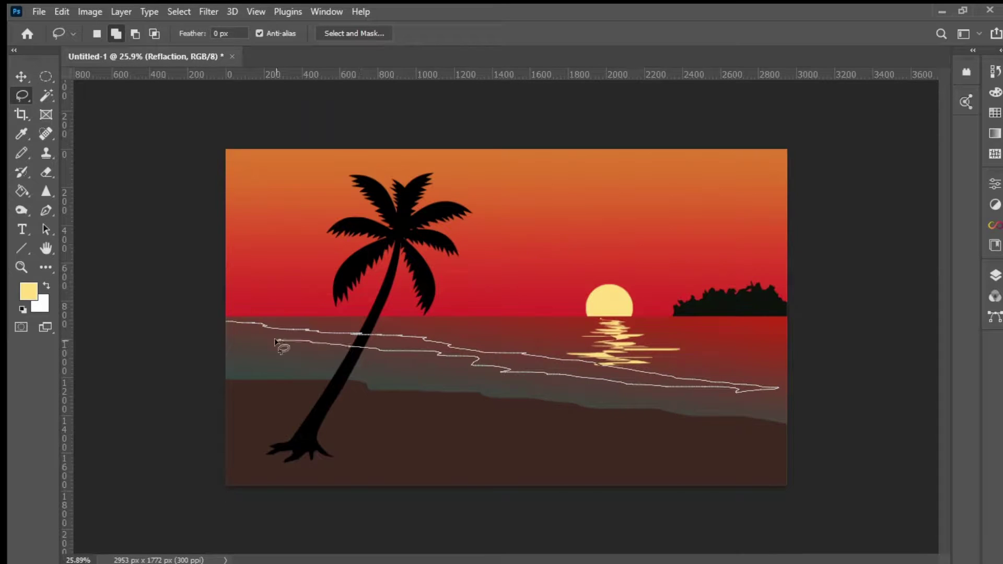
left_click_drag(206, 337, 238, 322)
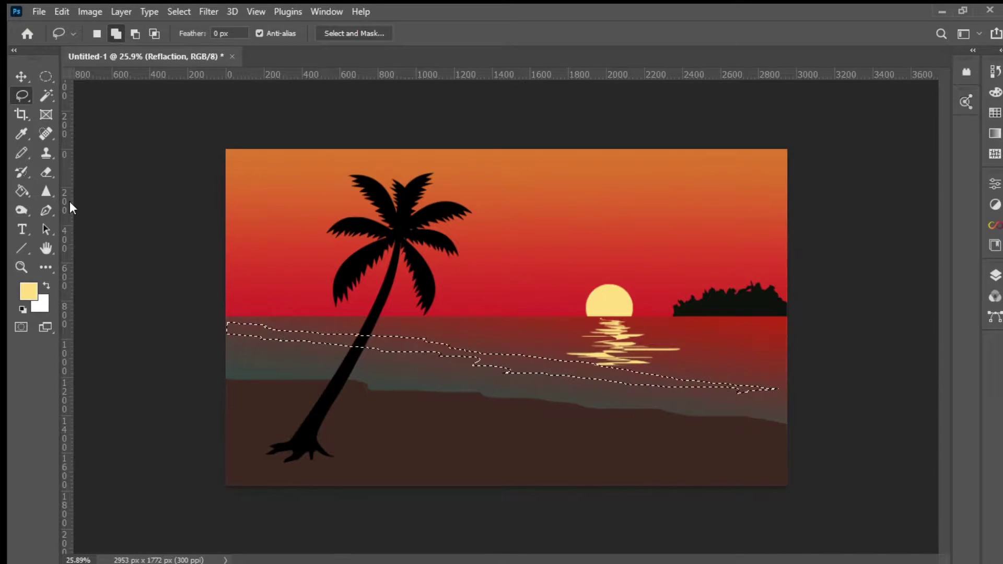
left_click(22, 189)
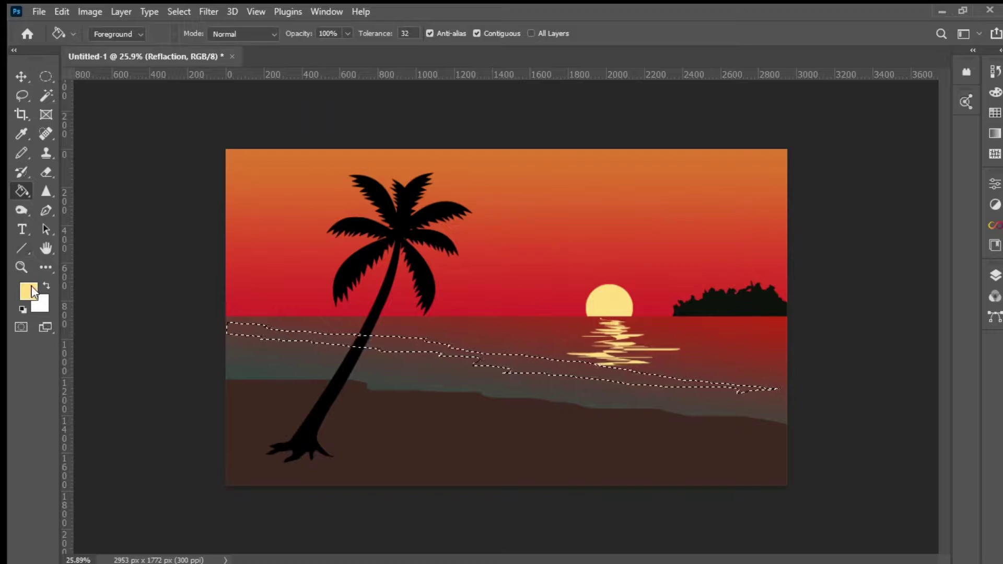
left_click(361, 345)
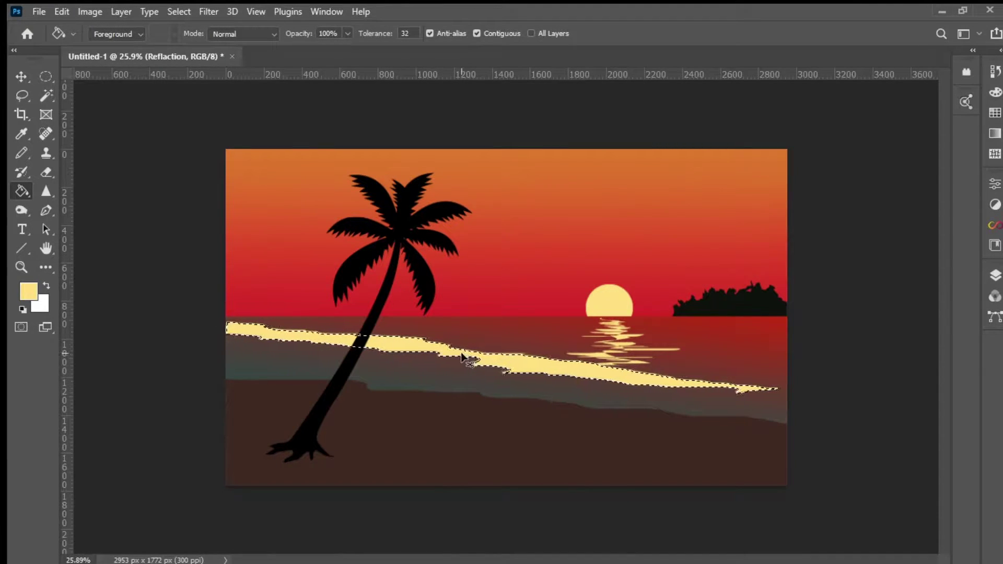
key("ctrl+d")
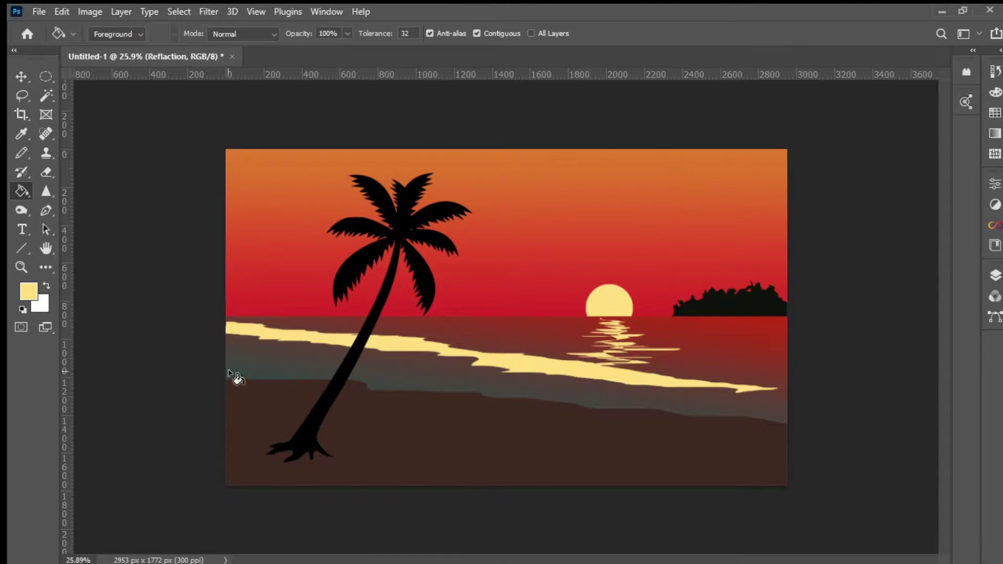
Step: Lasso and fill a second, lower pale-yellow foam band near the sand
left_click(21, 95)
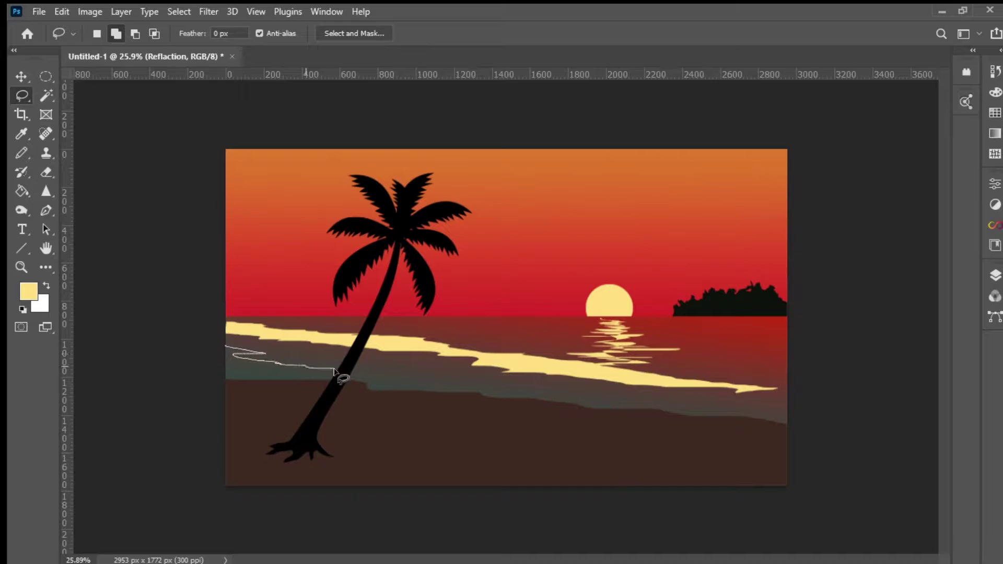
left_click_drag(459, 385, 793, 414)
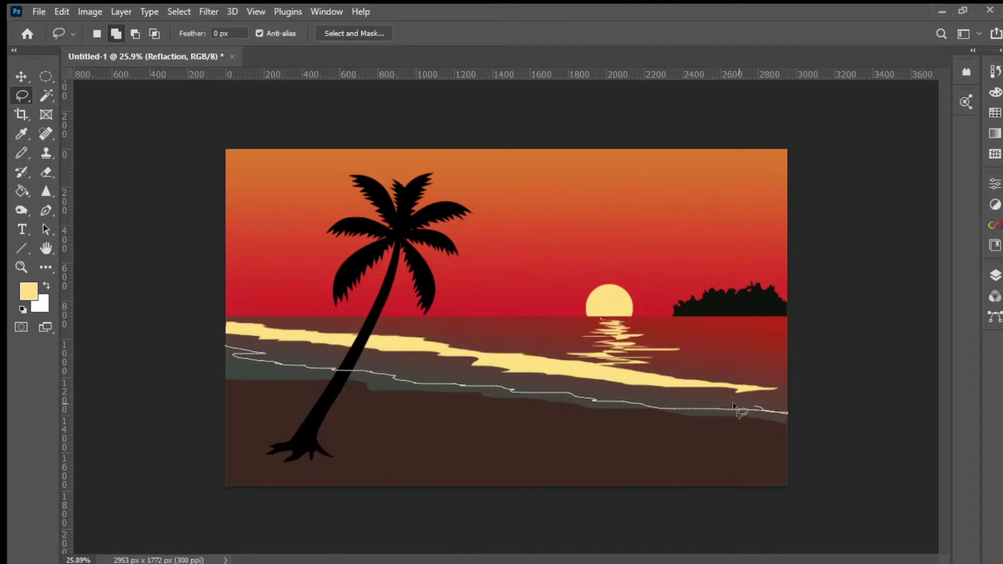
left_click_drag(733, 404, 664, 397)
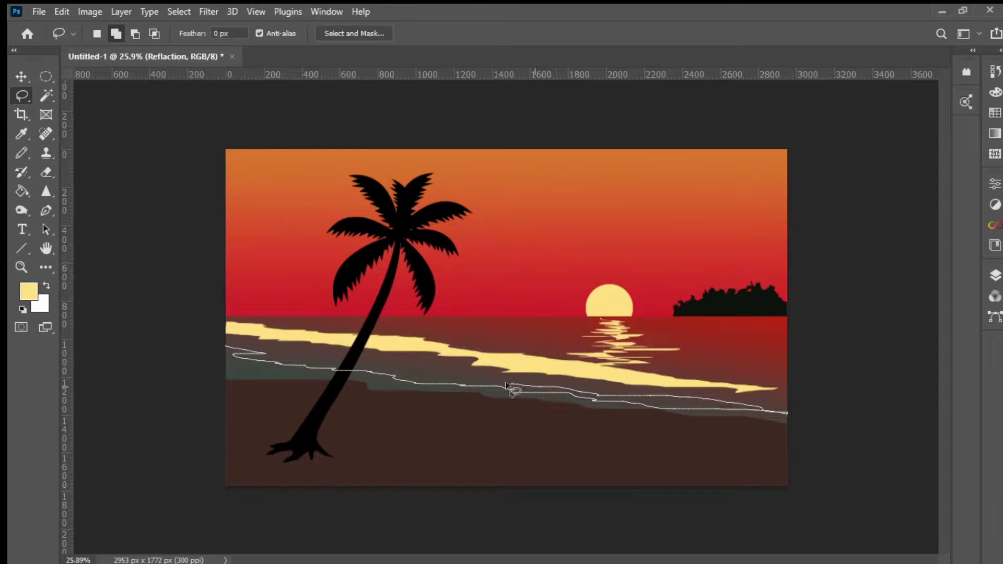
left_click_drag(324, 364, 284, 362)
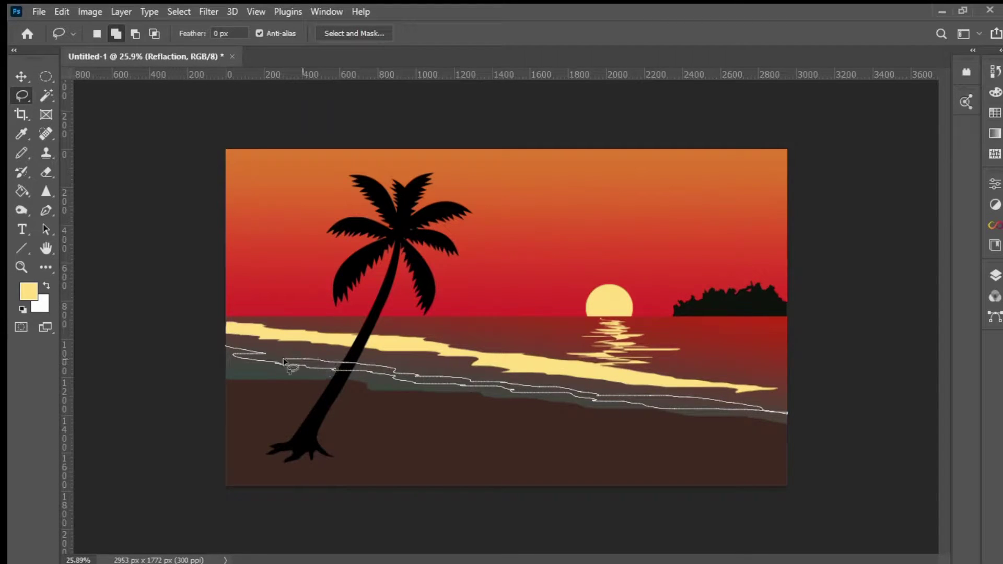
left_click_drag(221, 354, 221, 350)
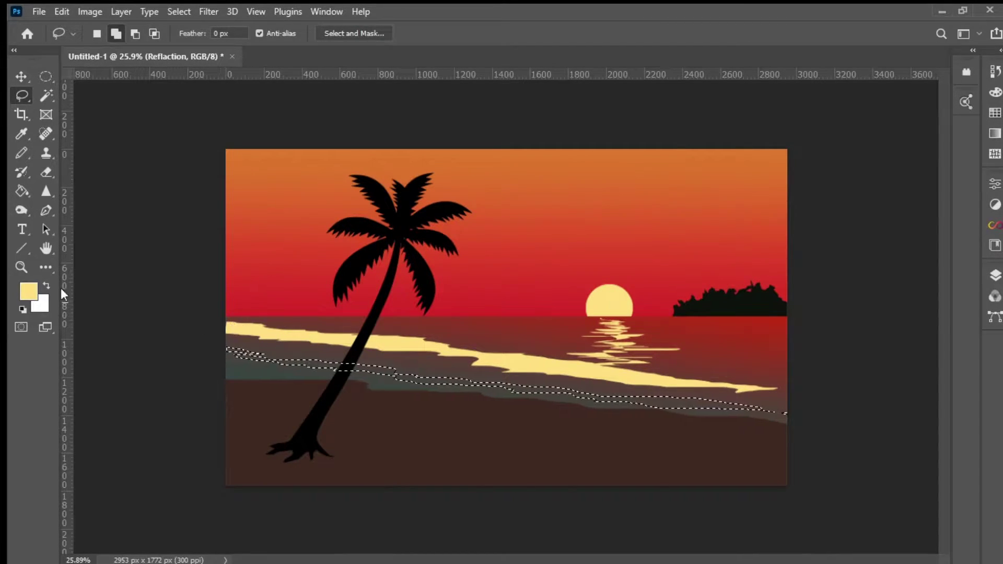
left_click(22, 191)
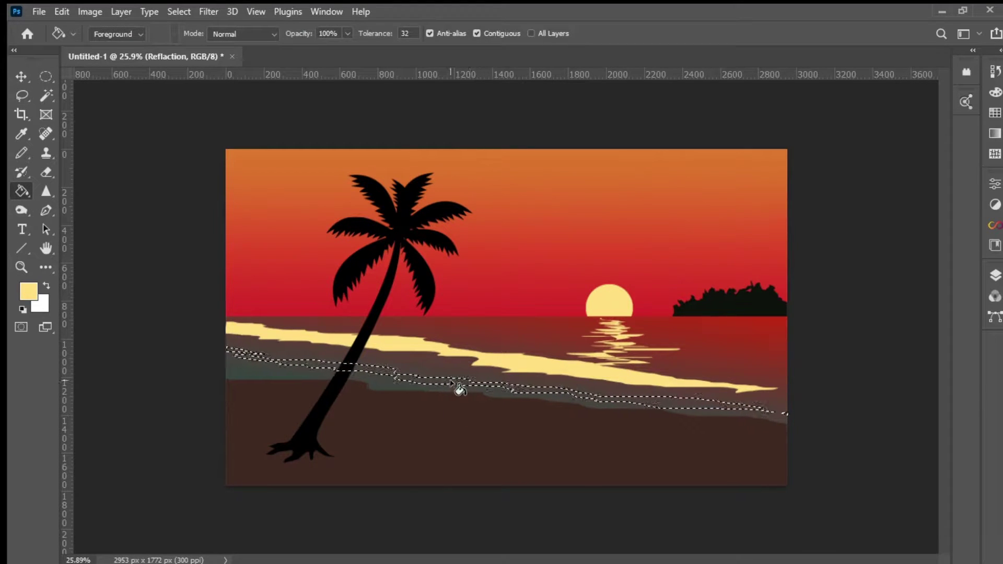
left_click(703, 408)
key("ctrl+d")
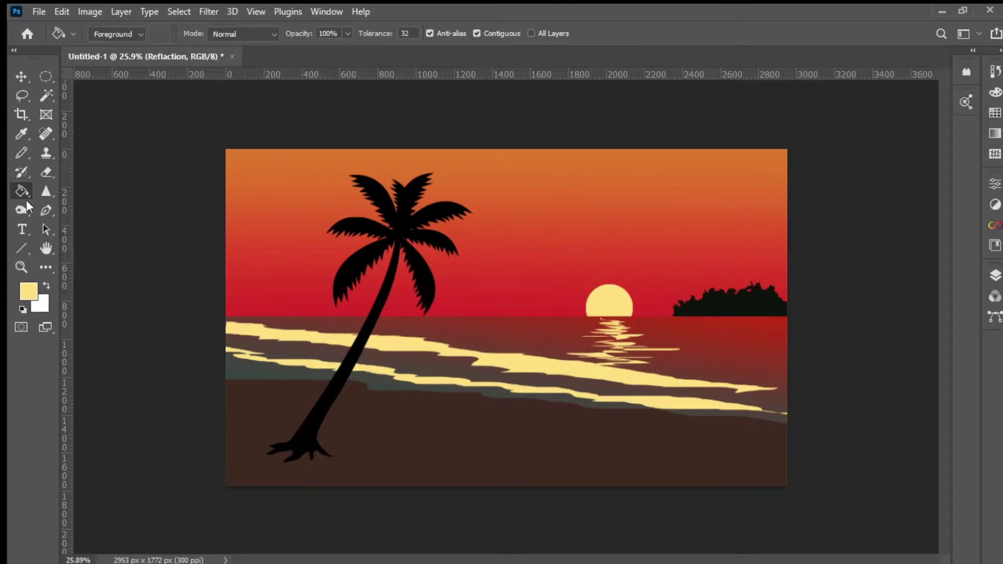
left_click(21, 77)
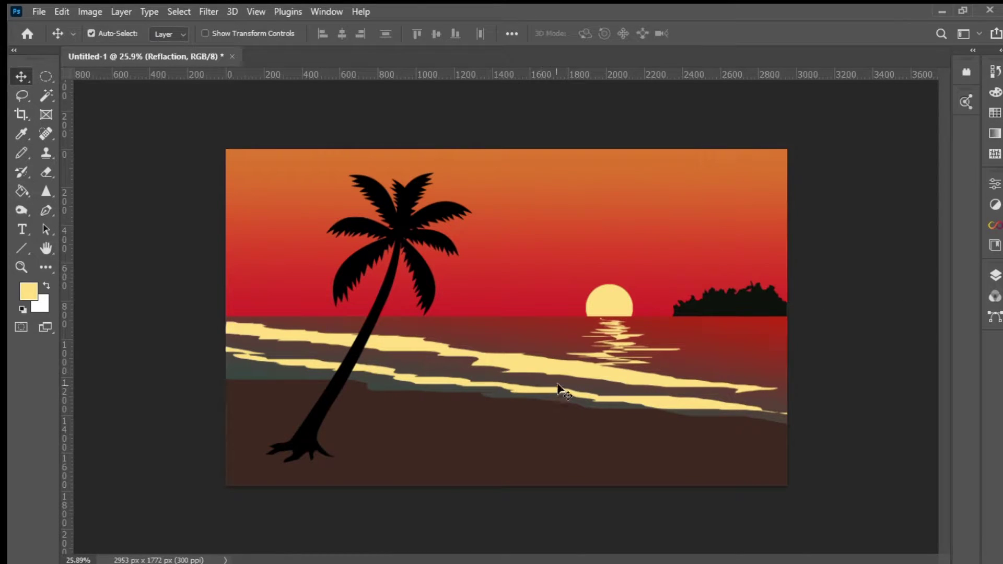
Step: Lasso several small glint slivers scattered across the sea surface
left_click(20, 97)
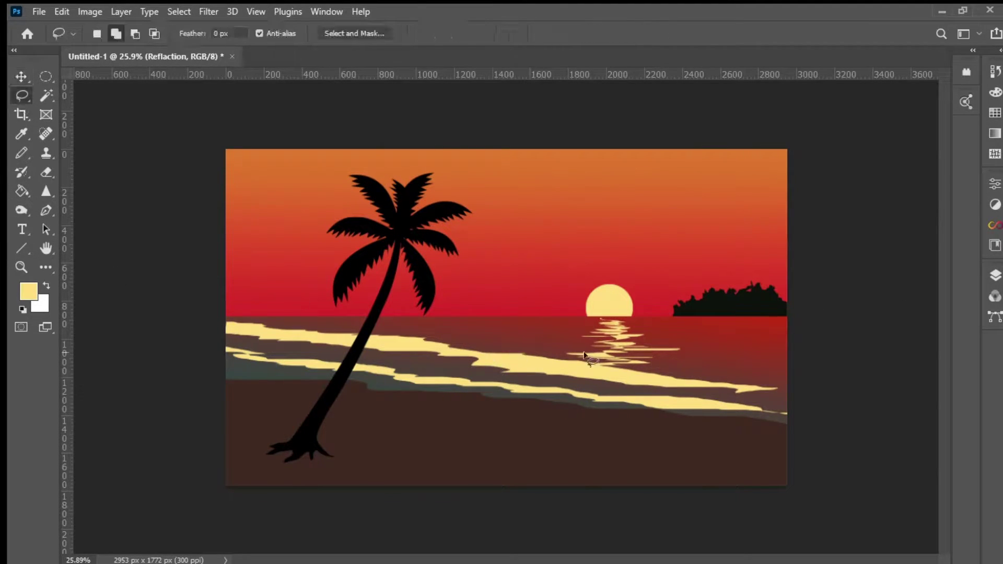
left_click_drag(509, 325, 472, 328)
left_click_drag(525, 337, 528, 337)
left_click_drag(458, 321, 548, 325)
left_click_drag(709, 329, 675, 332)
left_click_drag(748, 330, 786, 338)
mouse_move(721, 347)
left_mouse_down()
mouse_move(779, 361)
mouse_move(721, 361)
left_mouse_up()
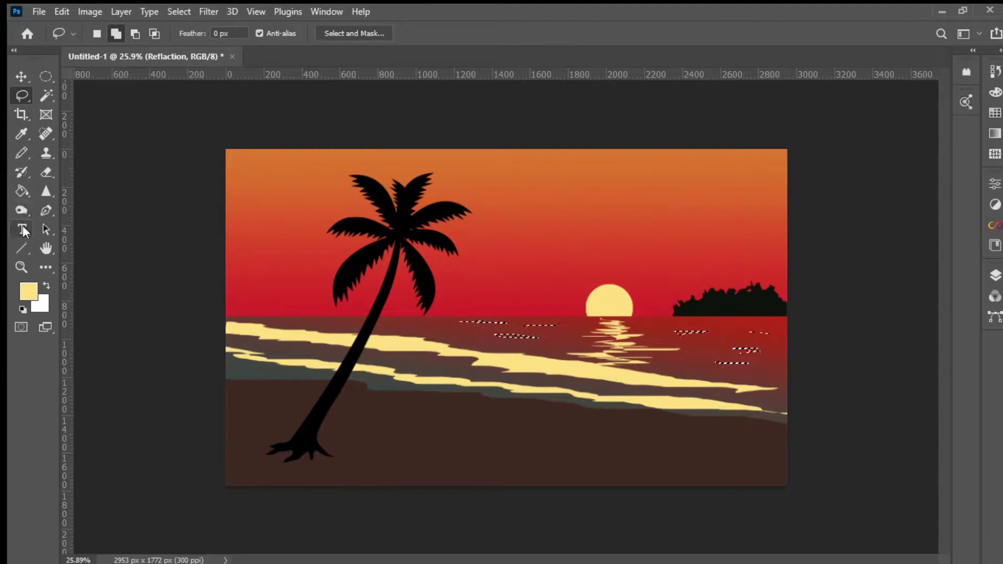
Step: Fill the glint slivers with pale yellow and deselect
left_click(21, 191)
scroll(541, 352, "up", 1)
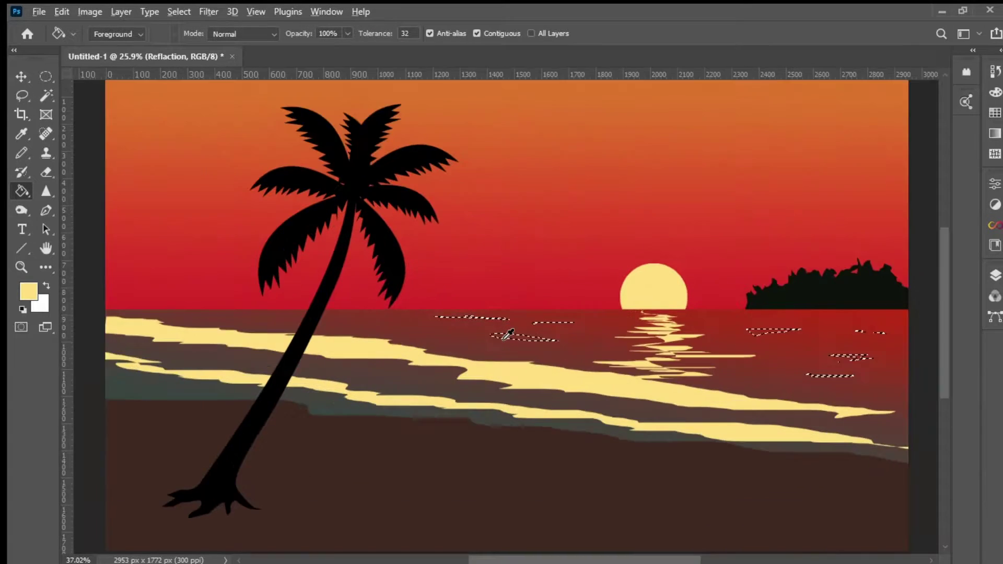
scroll(538, 347, "up", 2)
scroll(533, 342, "up", 2)
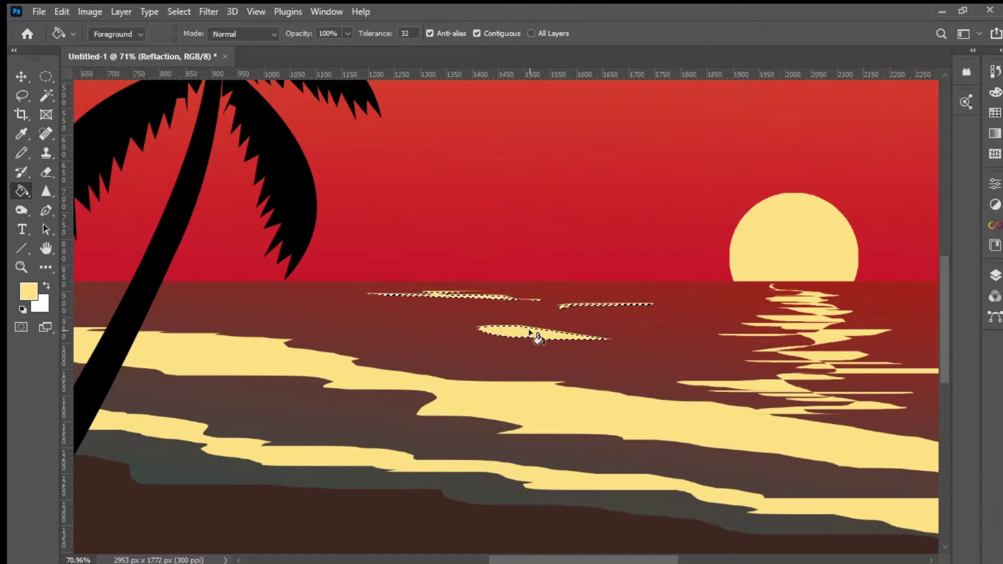
scroll(525, 335, "down", 2)
scroll(525, 334, "down", 1)
key("ctrl+d")
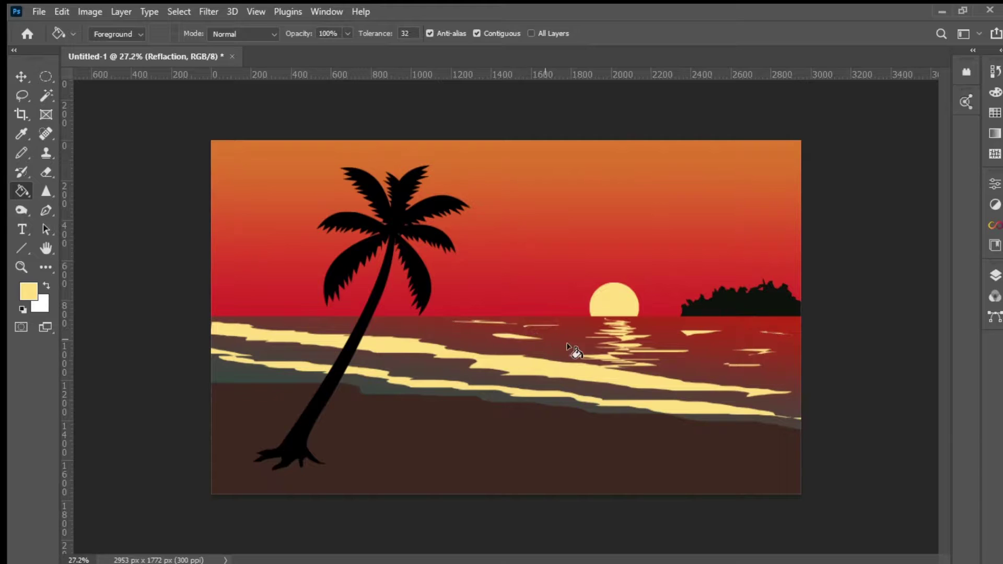
key("v")
scroll(620, 344, "down", 2)
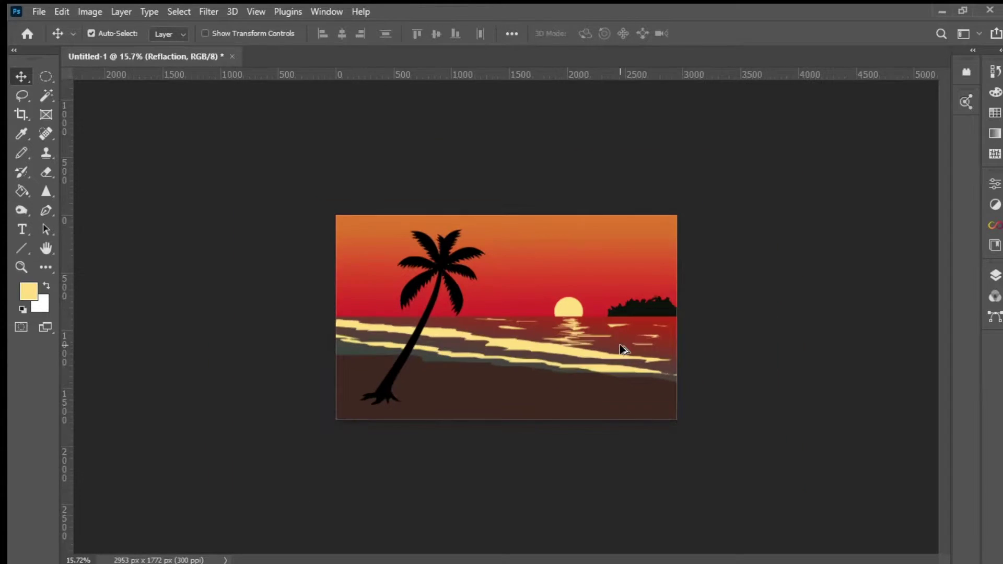
scroll(620, 344, "up", 2)
scroll(622, 349, "up", 1)
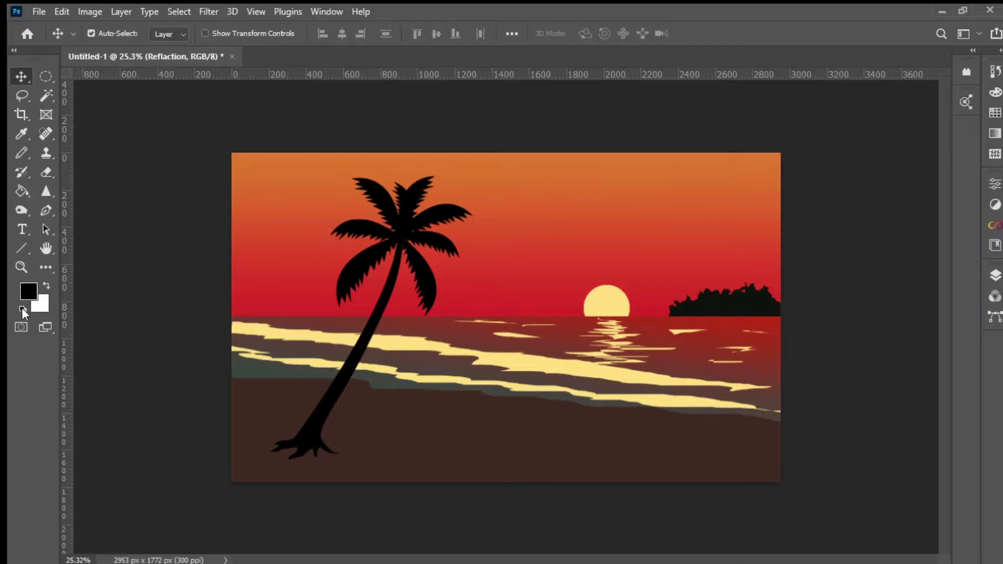
Step: Recolour both foam bands and the right-side sea streaks white with the Paint Bucket
left_click(22, 192)
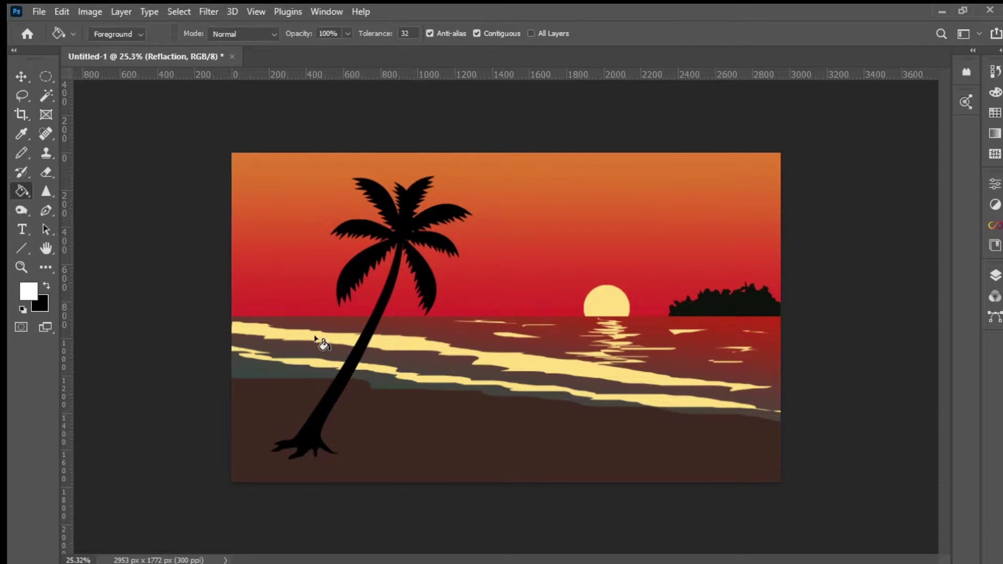
left_click(413, 345)
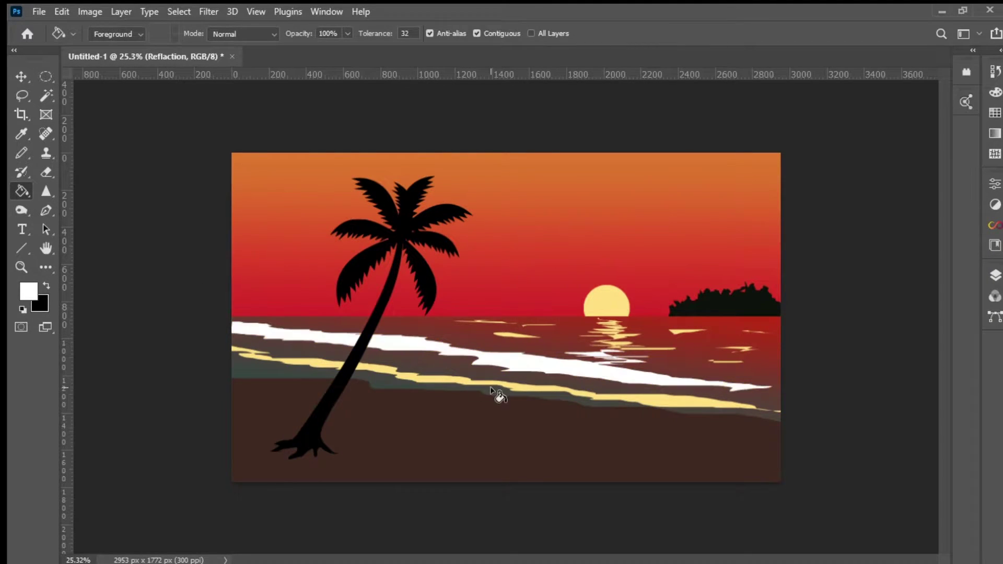
left_click(446, 382)
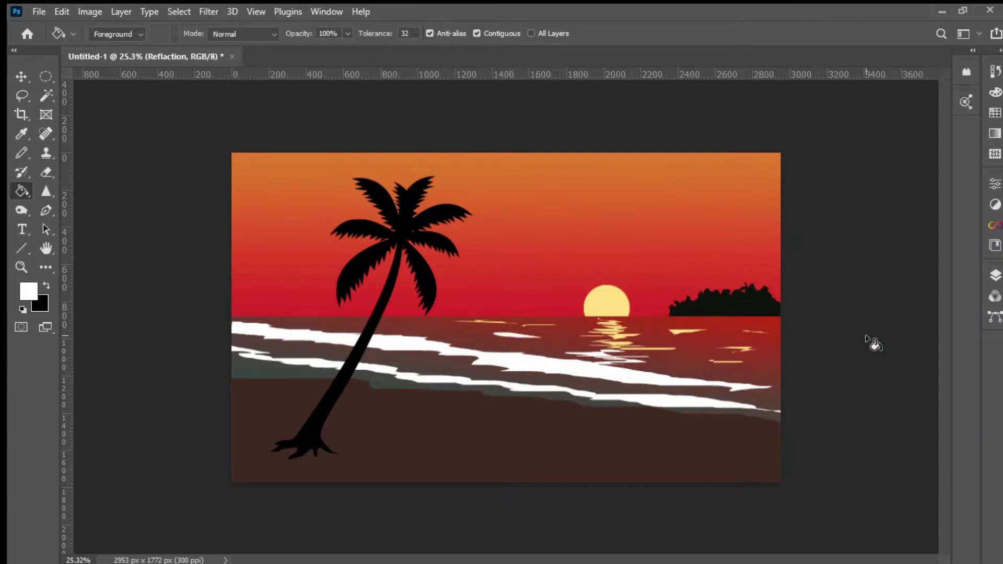
scroll(873, 342, "up", 3)
scroll(761, 376, "up", 3)
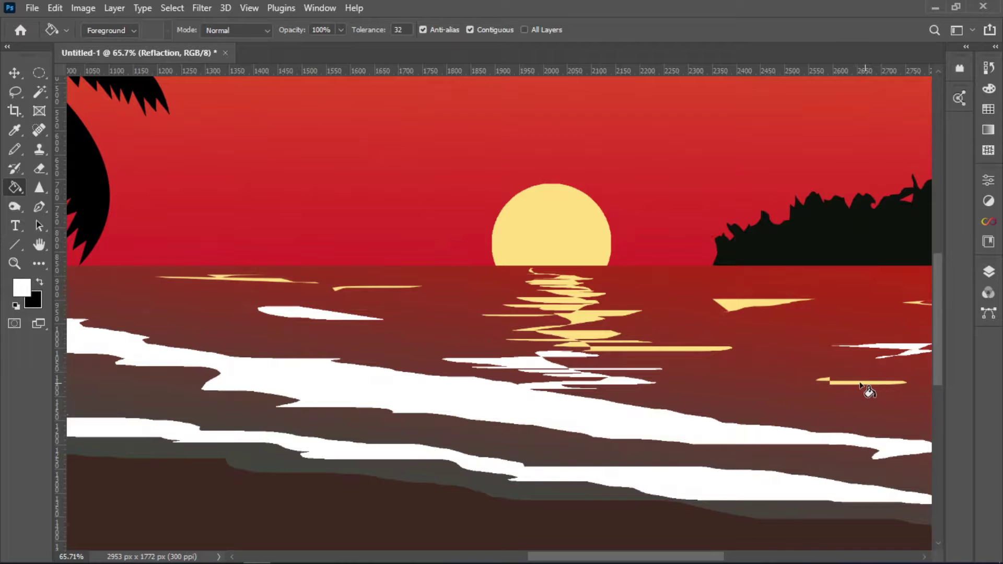
left_click(860, 383)
left_click(739, 308)
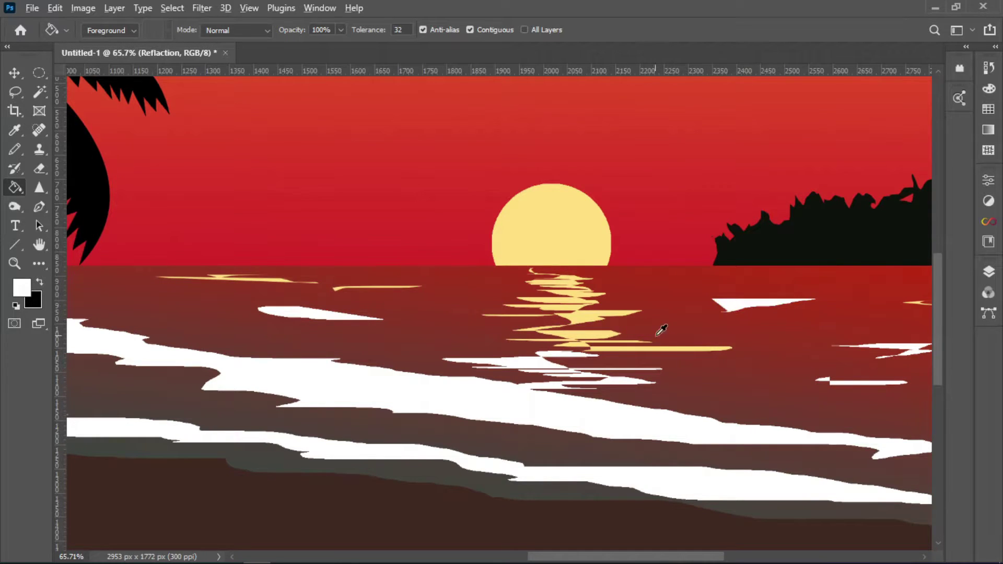
scroll(661, 331, "down", 5, "alt")
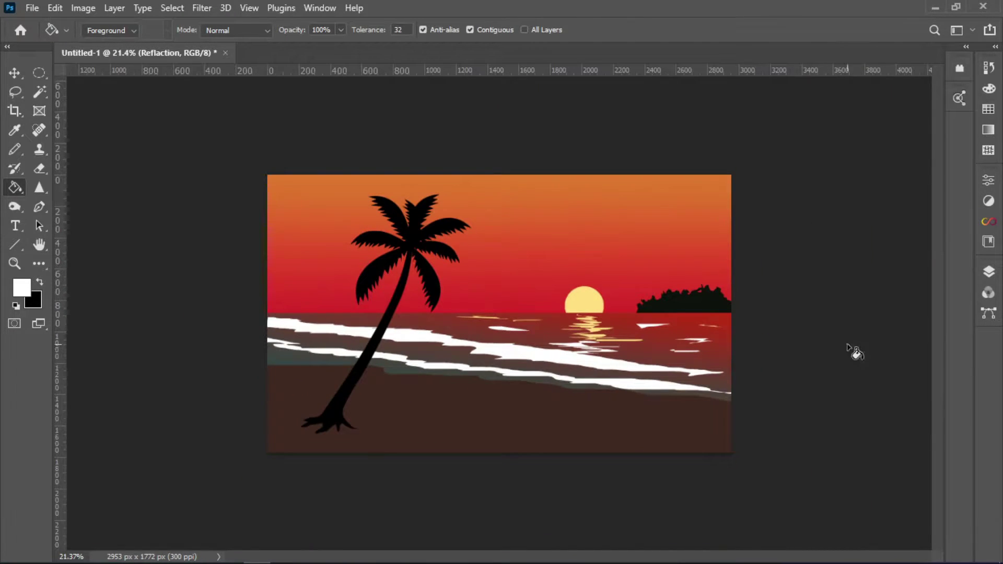
Step: Set the Reflaction layer's blend mode to Overlay
key("v")
left_click(989, 272)
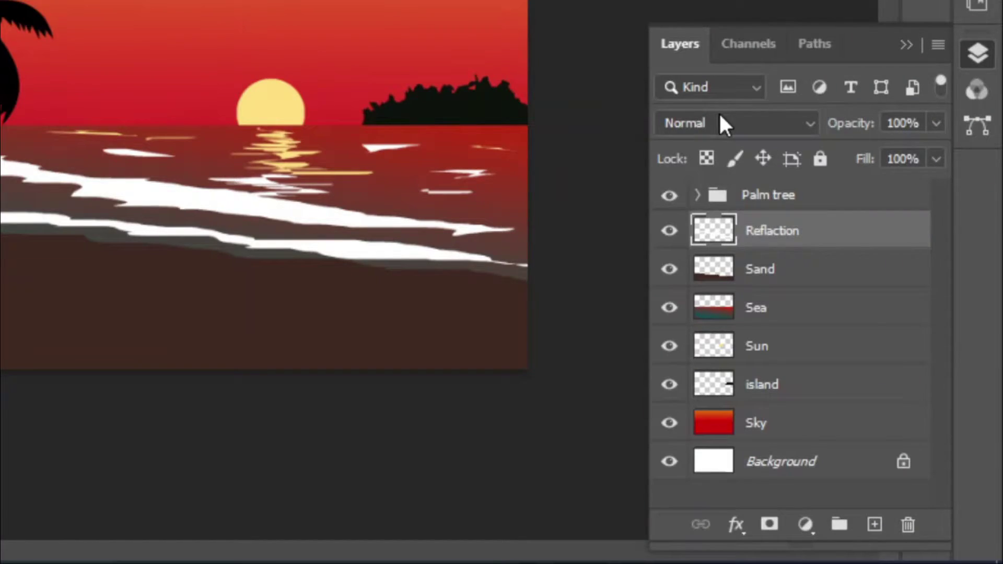
left_click(724, 124)
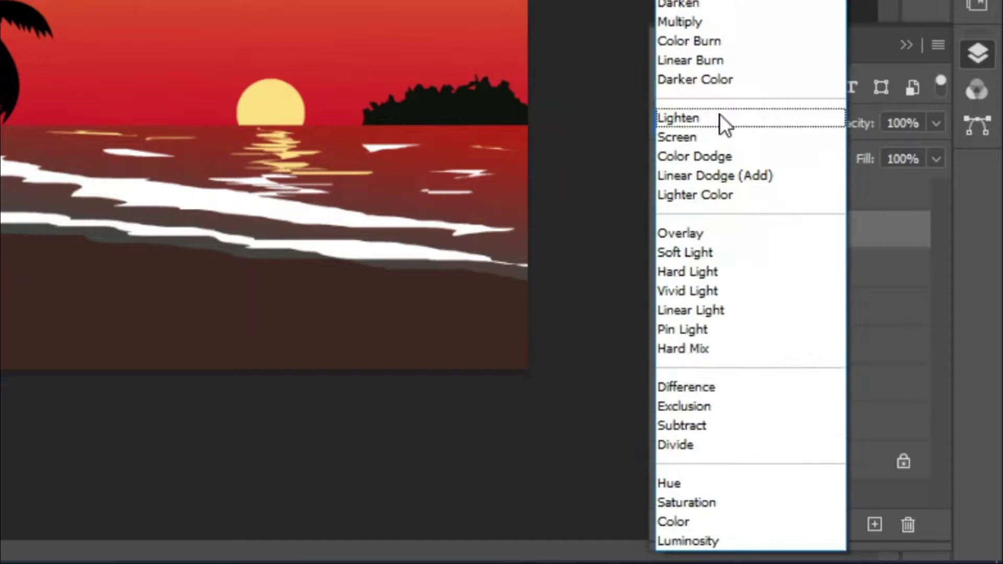
left_click(684, 230)
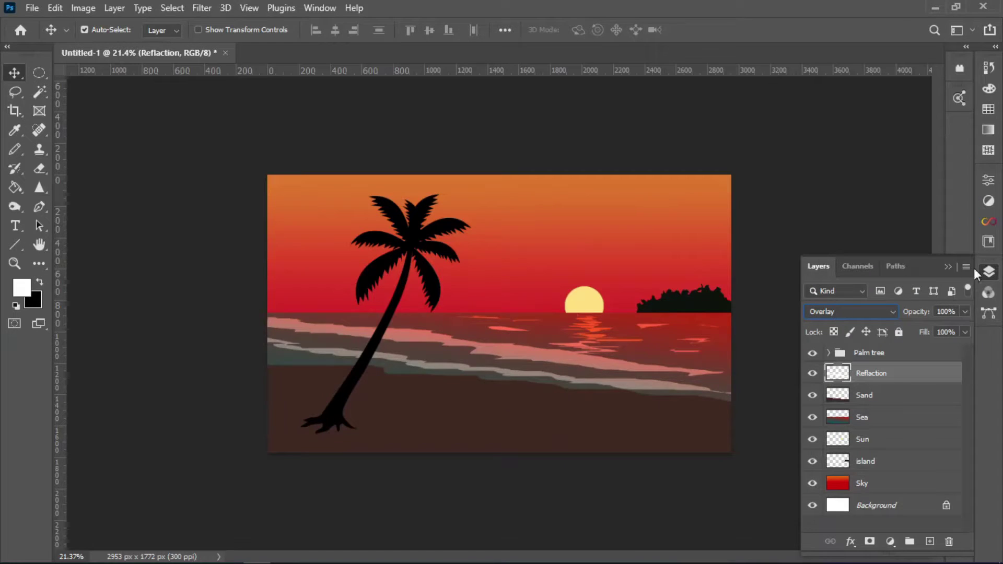
left_click(949, 268)
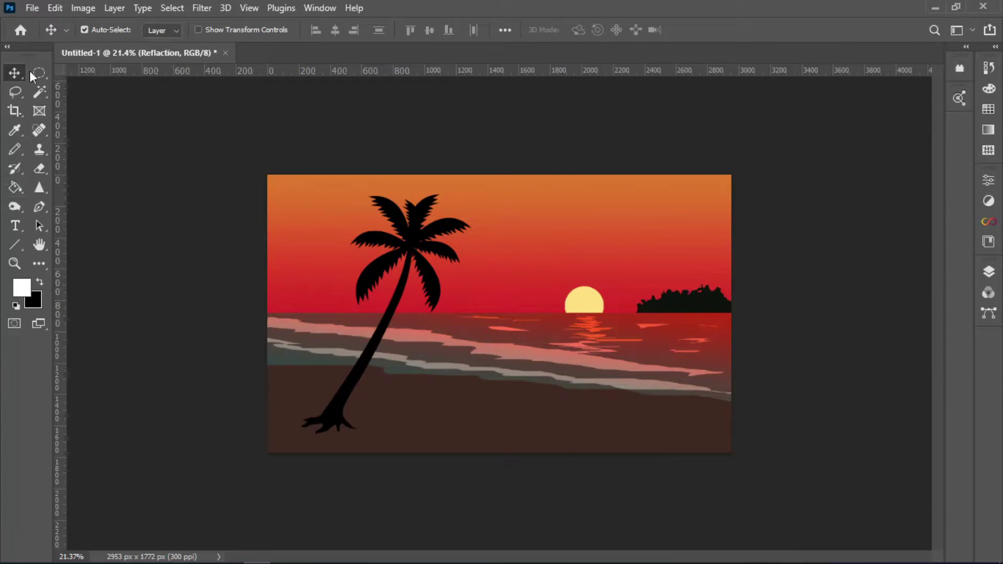
Step: Shift the sun's reflection slightly to the left with the Move tool
scroll(587, 335, "up", 3)
scroll(587, 336, "up", 2)
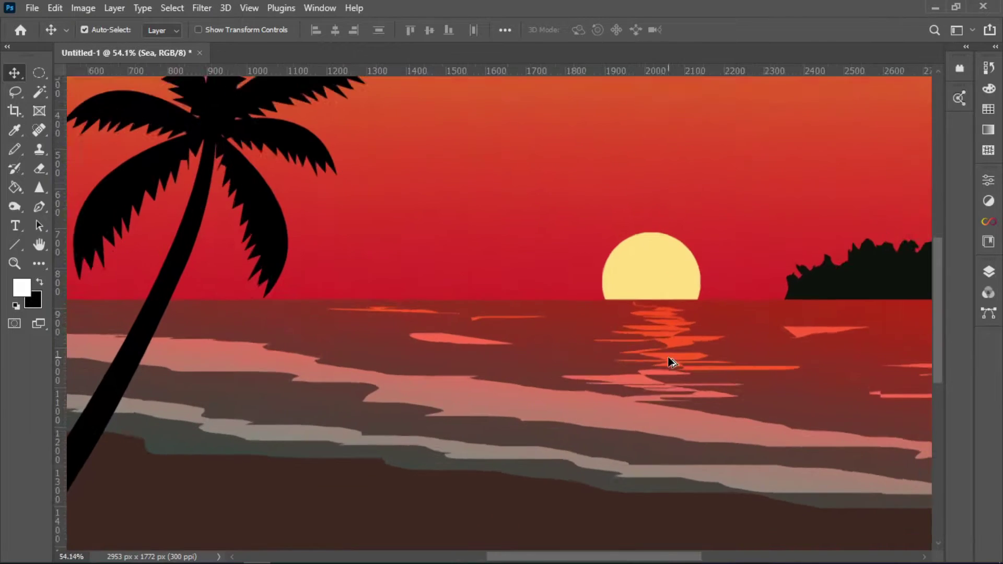
scroll(671, 360, "up", 2)
left_click_drag(678, 337, 668, 337)
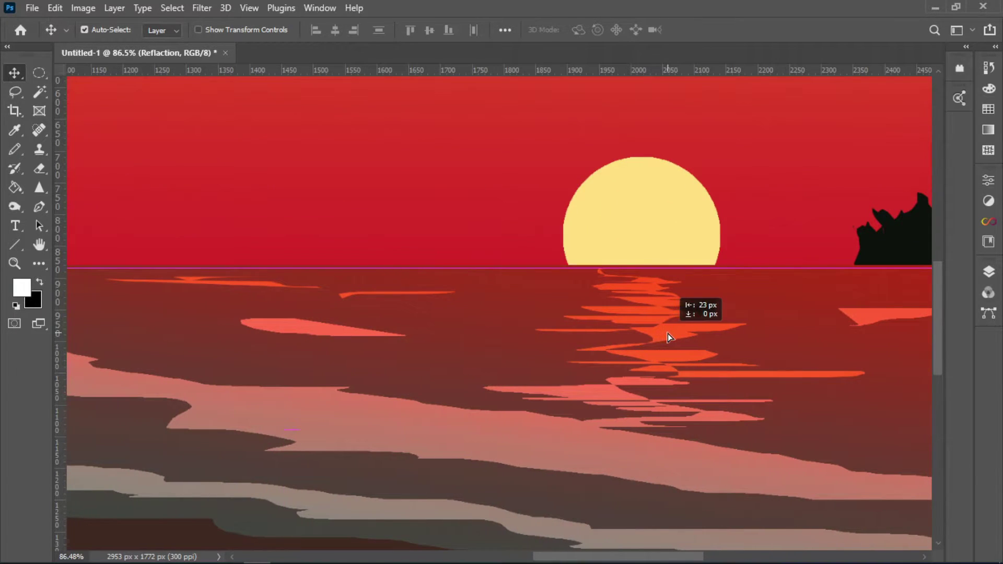
scroll(669, 335, "down", 3)
scroll(671, 337, "down", 2)
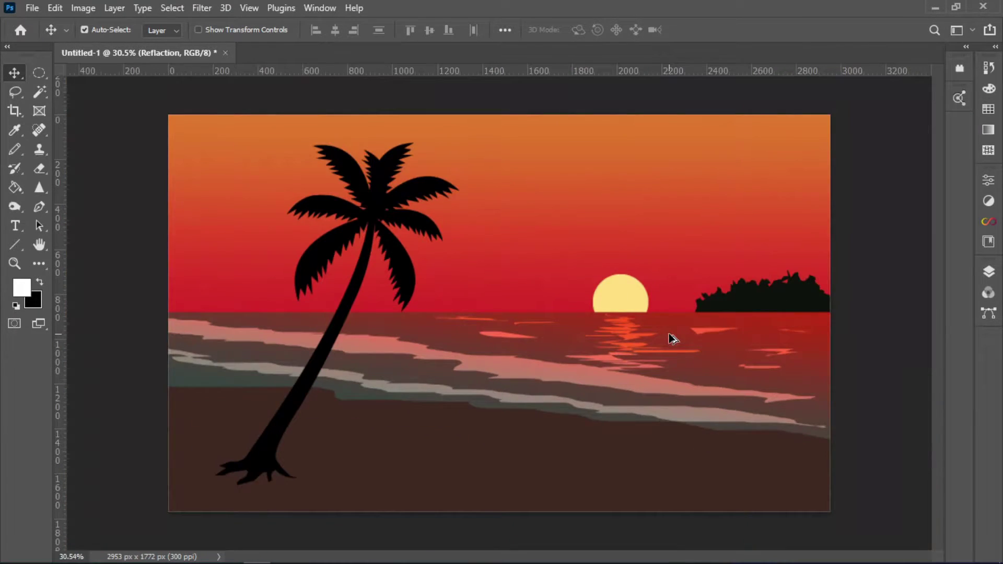
scroll(673, 339, "down", 2)
scroll(673, 339, "up", 2)
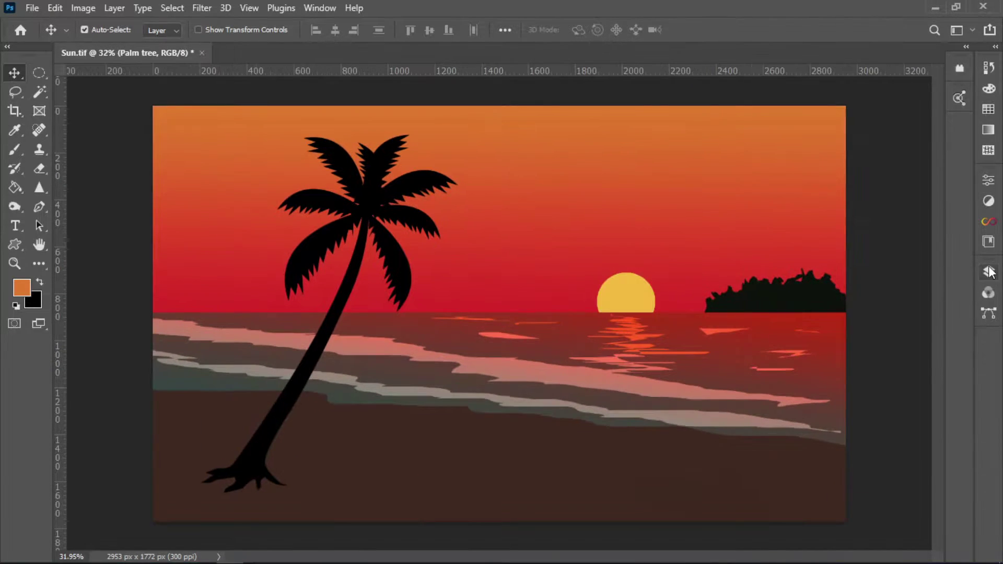
Step: Create a new layer above the Palm tree group and rename it 'Light'
left_click(989, 273)
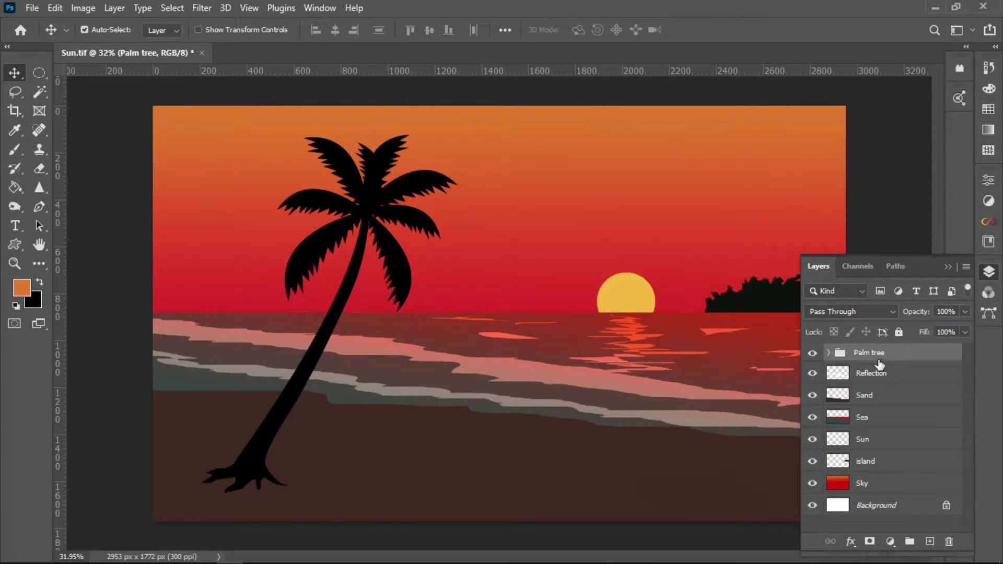
left_click(930, 543)
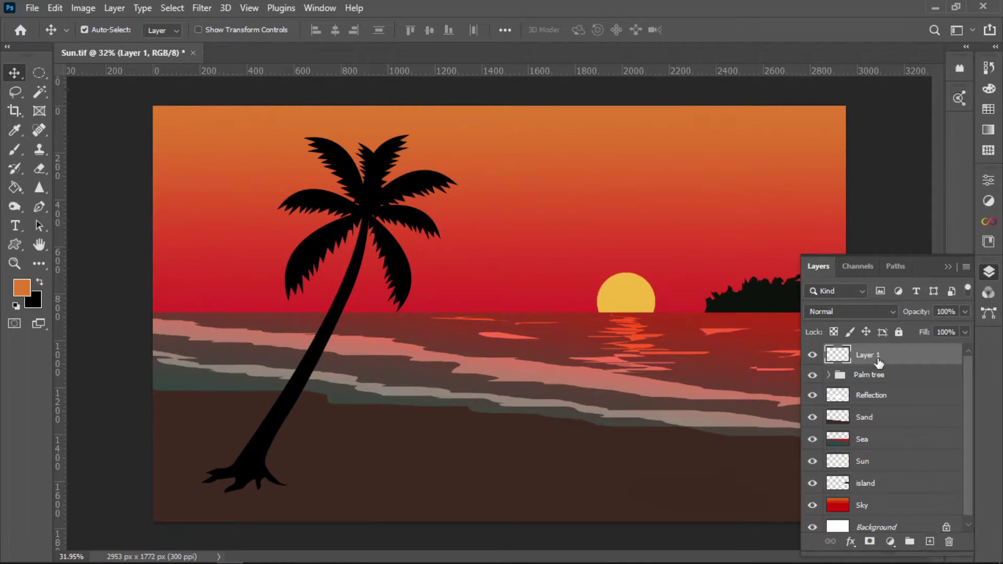
double_click(870, 355)
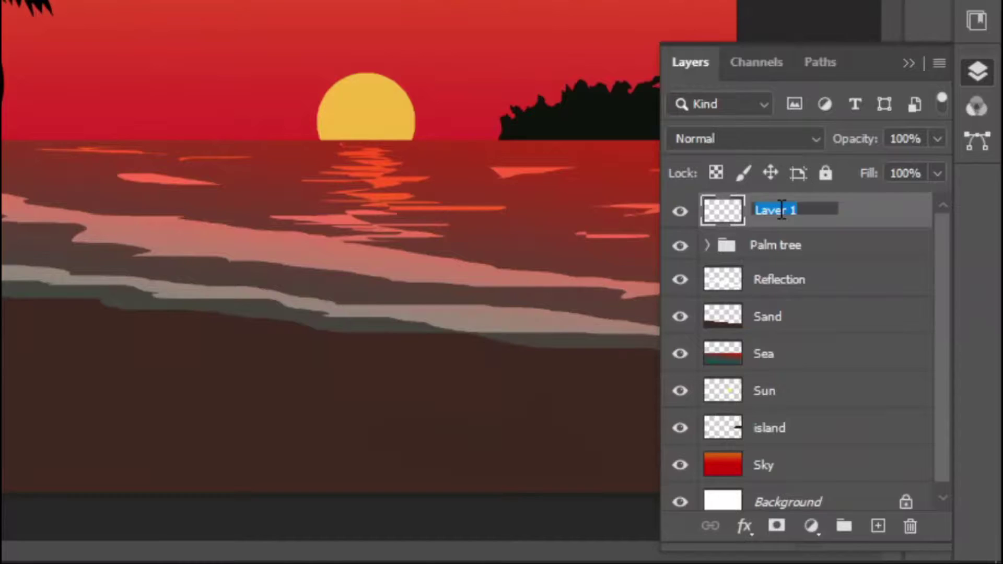
type("Light")
key("Return")
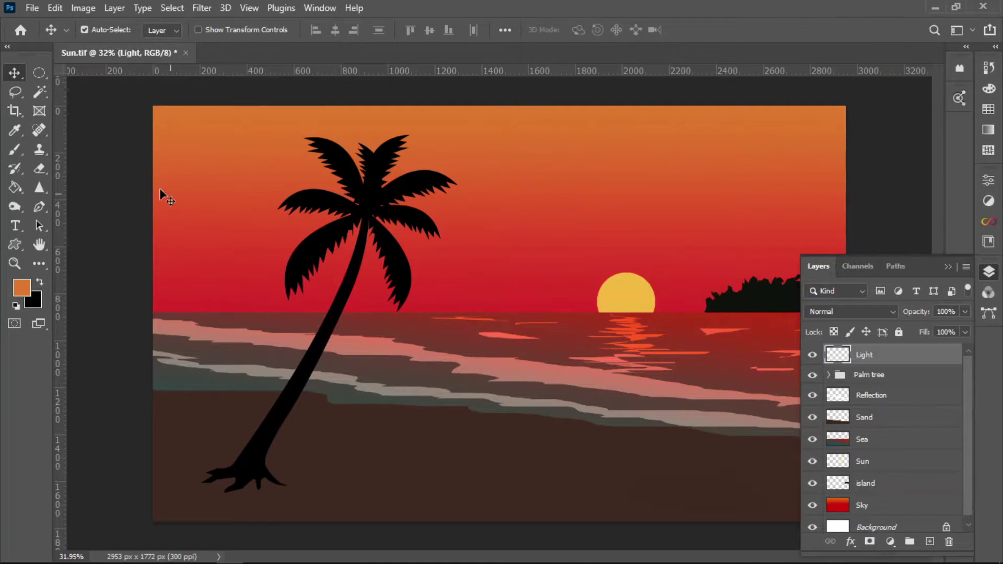
left_click(15, 92)
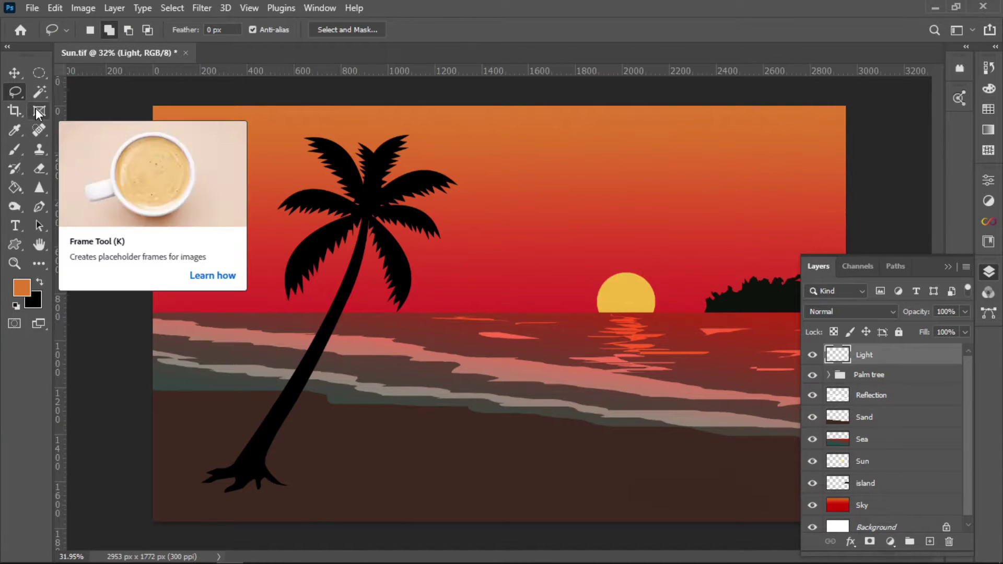
Step: Switch to the Polygonal Lasso and start outlining the palm trunk's lit right edge
scroll(358, 250, "up", 5)
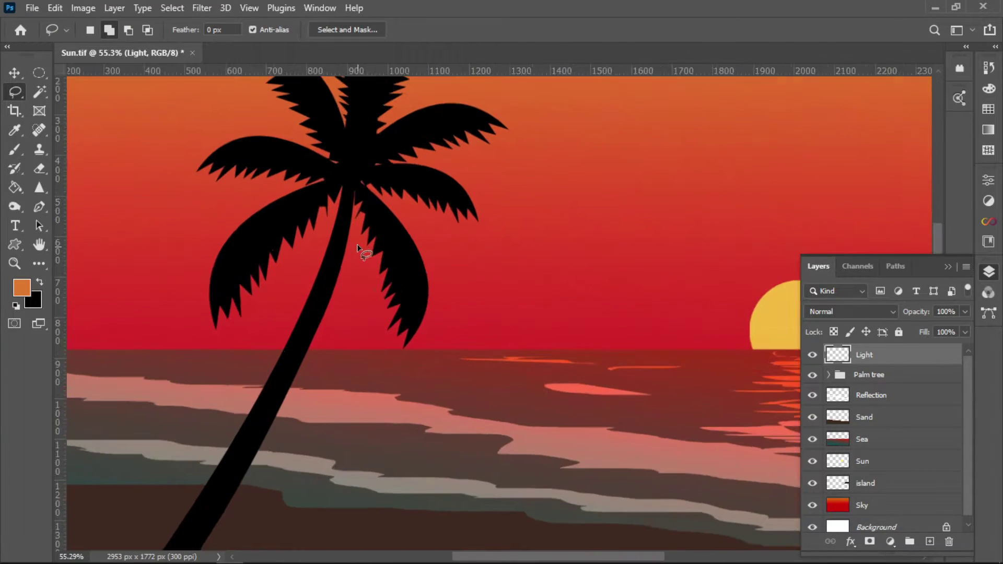
scroll(340, 241, "up", 3)
right_click(16, 92)
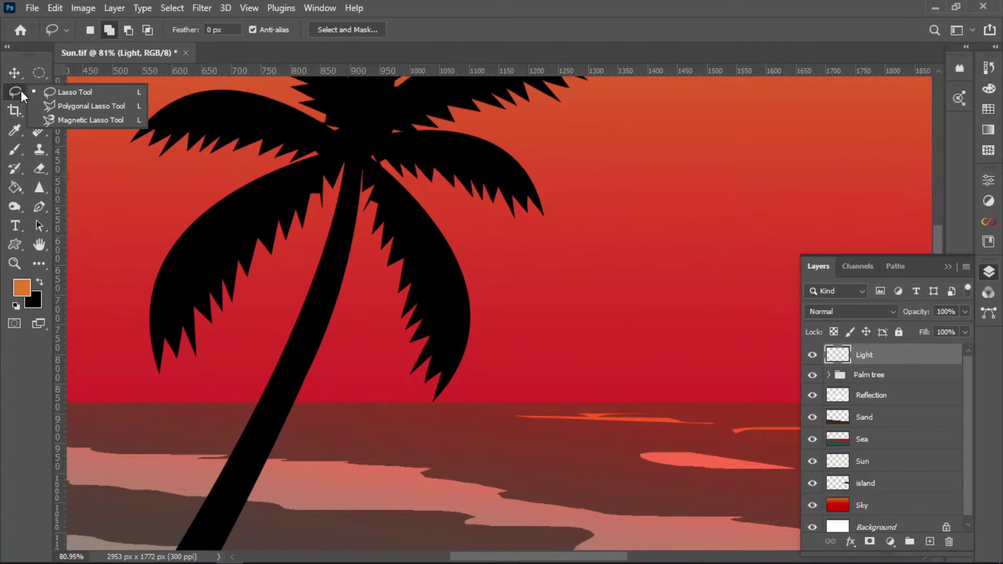
left_click(65, 103)
scroll(342, 262, "up", 2)
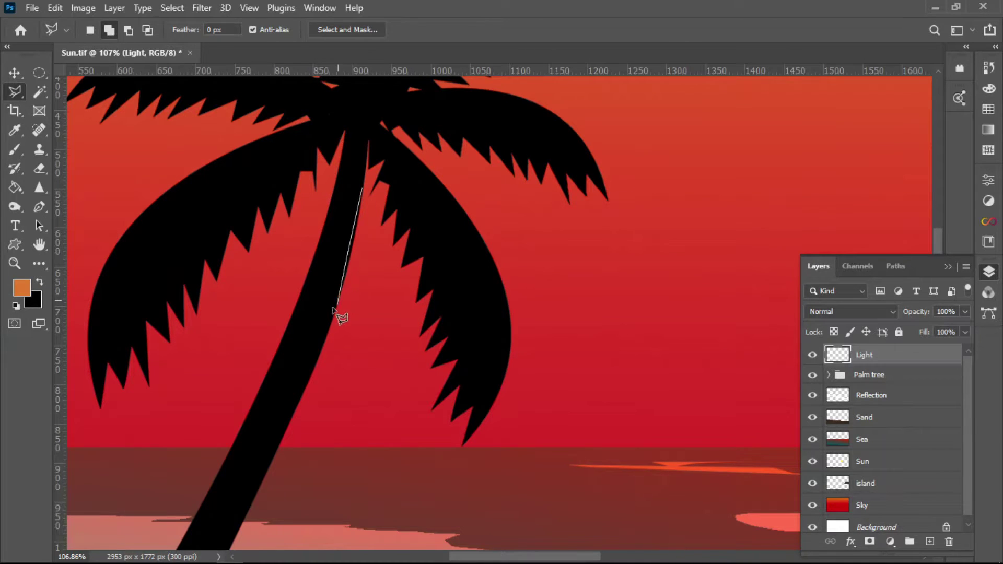
left_click(332, 313)
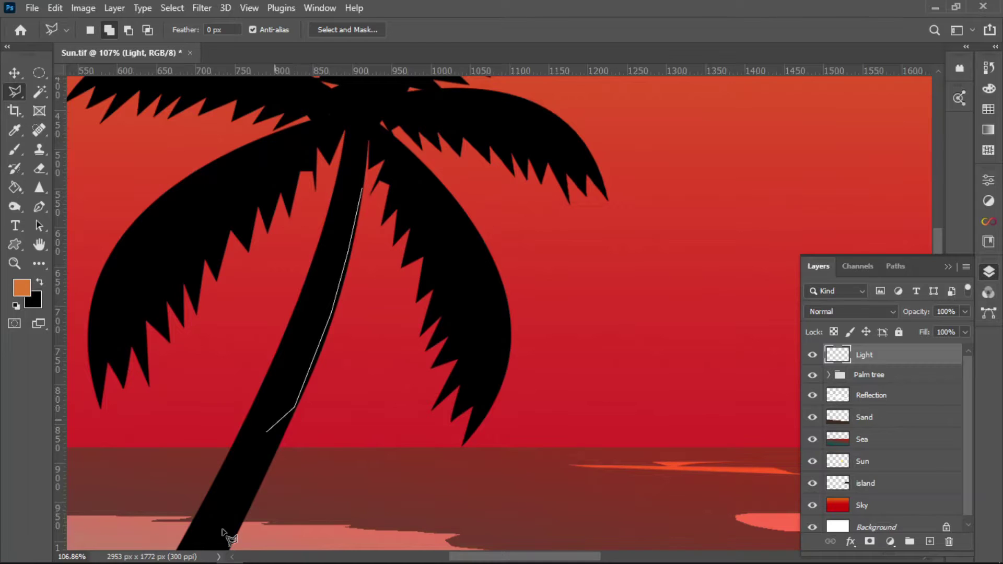
left_click(246, 490)
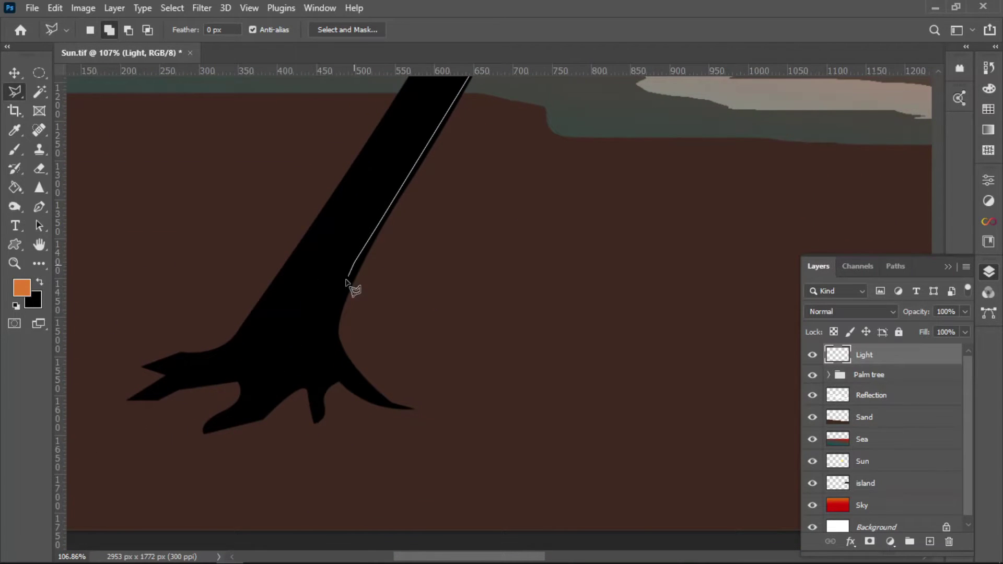
left_click(347, 280)
left_click(330, 334)
left_click(394, 402)
key("ctrl+plus")
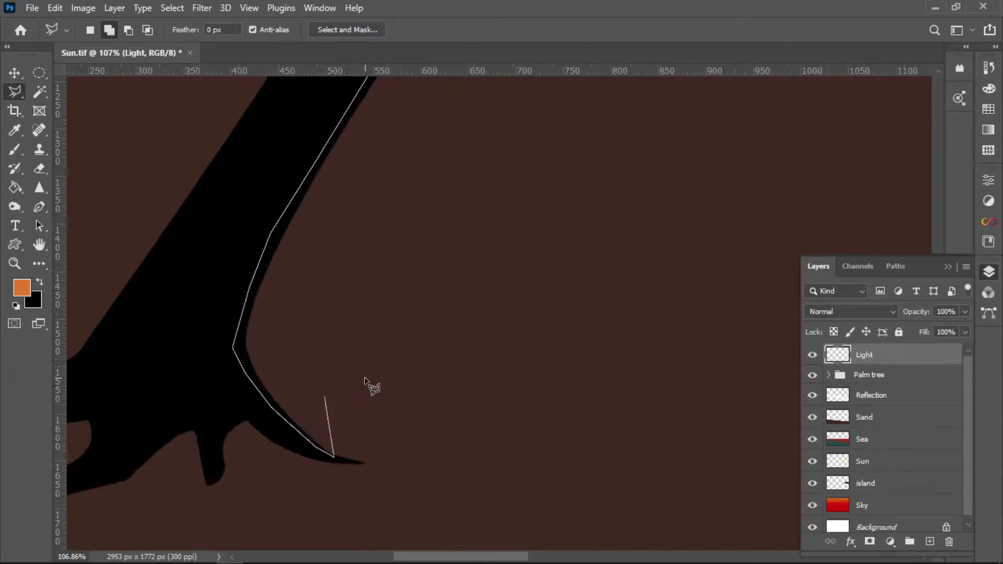
left_click(227, 372)
left_click(223, 330)
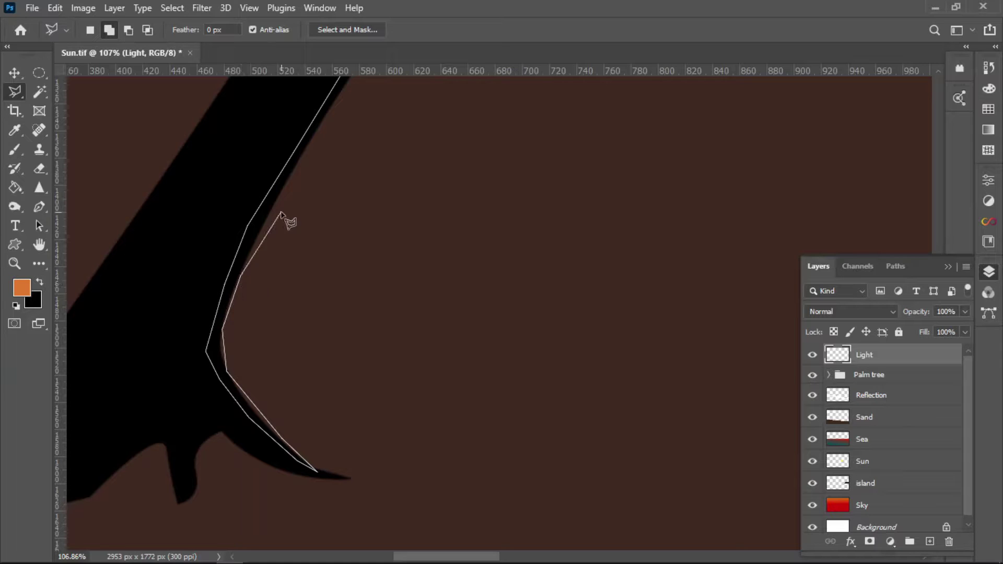
Step: Continue the polygon up the trunk's lit edge and close the selection
scroll(330, 130, "up", 3)
left_click(398, 153)
scroll(398, 152, "up", 4)
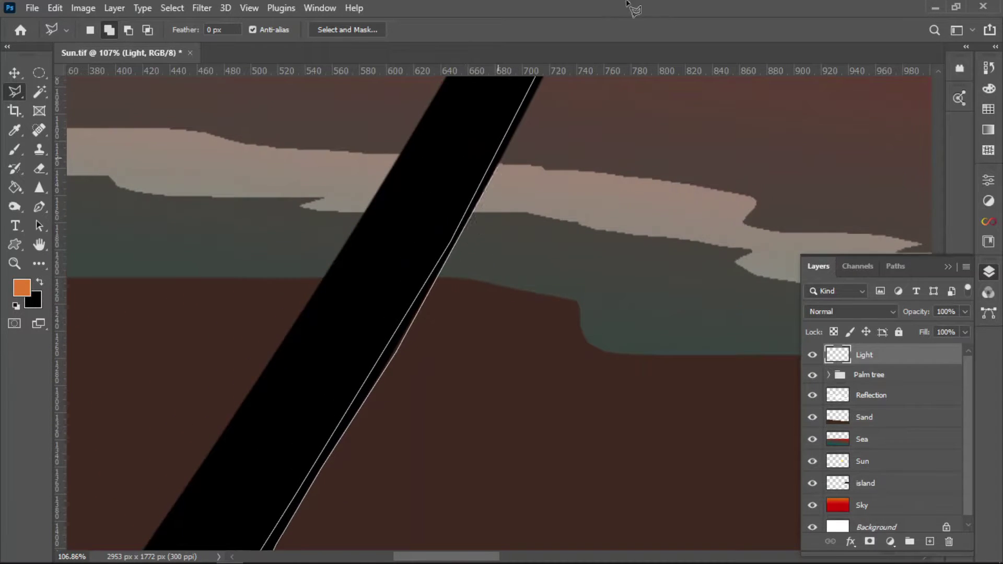
scroll(523, 237, "up", 3)
scroll(627, 204, "up", 3)
left_click_drag(640, 196, 347, 437)
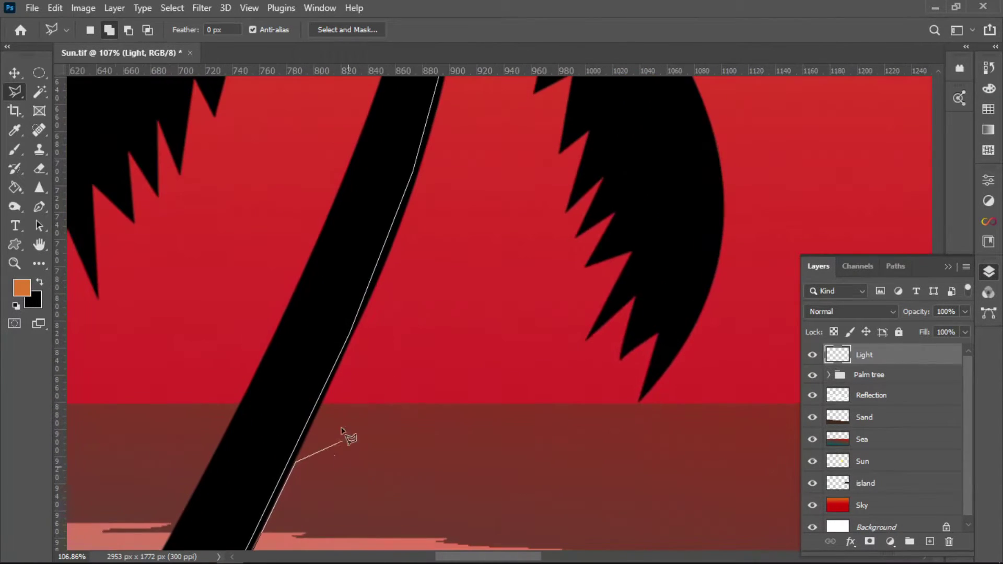
left_click(366, 292)
left_click(399, 226)
left_click(414, 171)
scroll(444, 100, "up", 3)
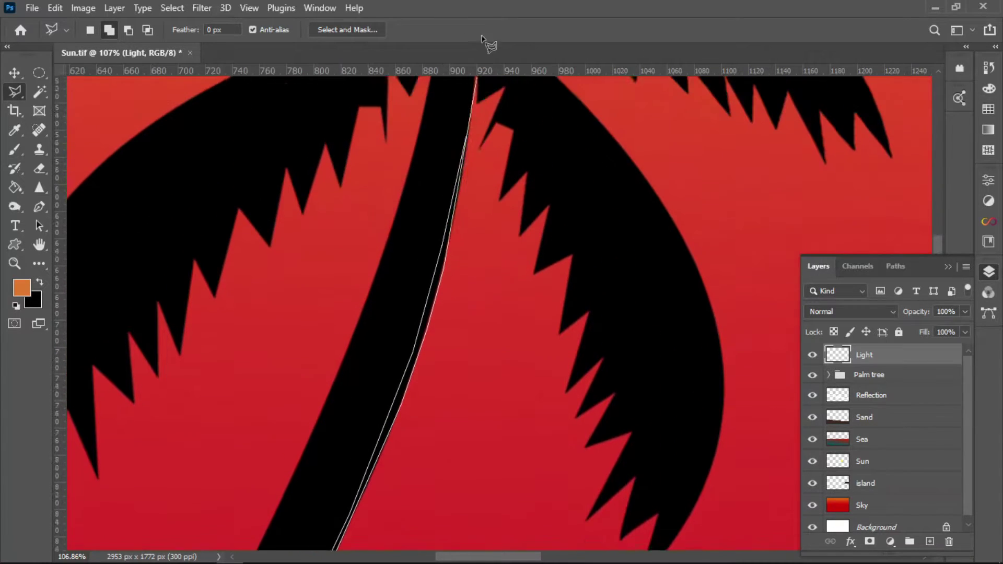
scroll(460, 272, "down", 5, "alt")
left_click(212, 403)
scroll(219, 387, "up", 3)
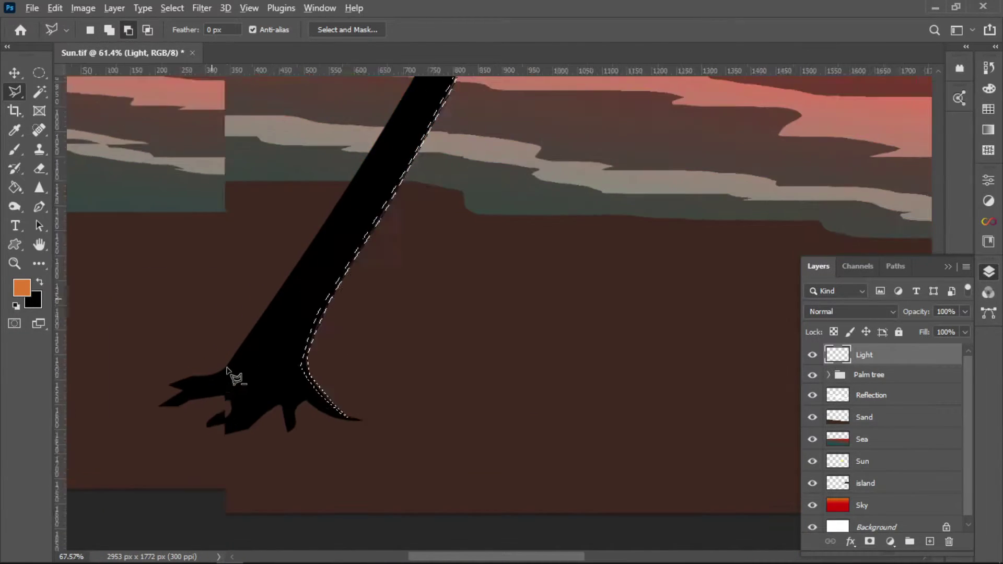
scroll(237, 376, "down", 2)
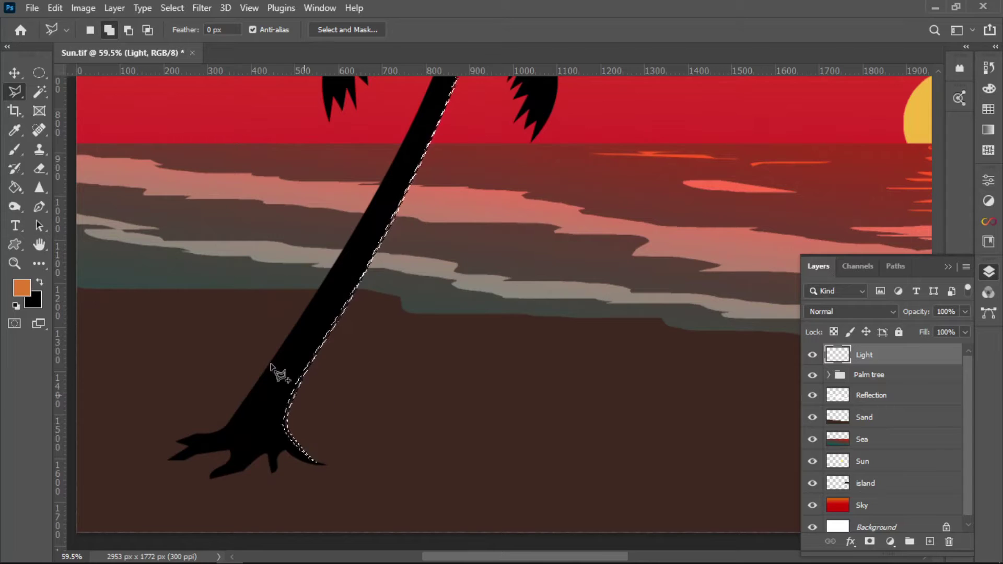
scroll(235, 392, "up", 4, "alt")
Step: Add outlines around the small root branch and the left root's lit edge
left_click(353, 427)
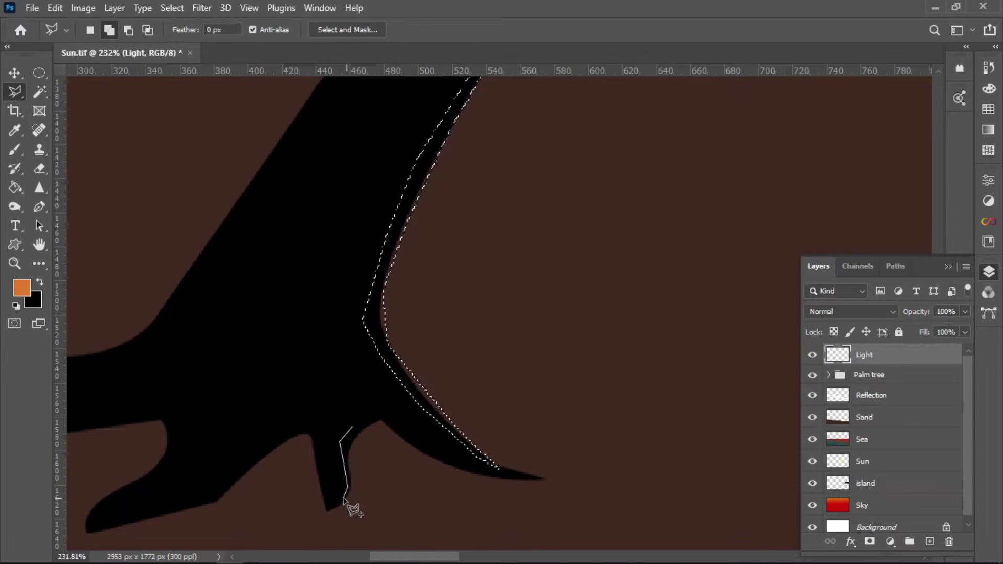
left_click(346, 497)
left_click(353, 428)
left_click(270, 416)
left_click(229, 440)
left_click(100, 526)
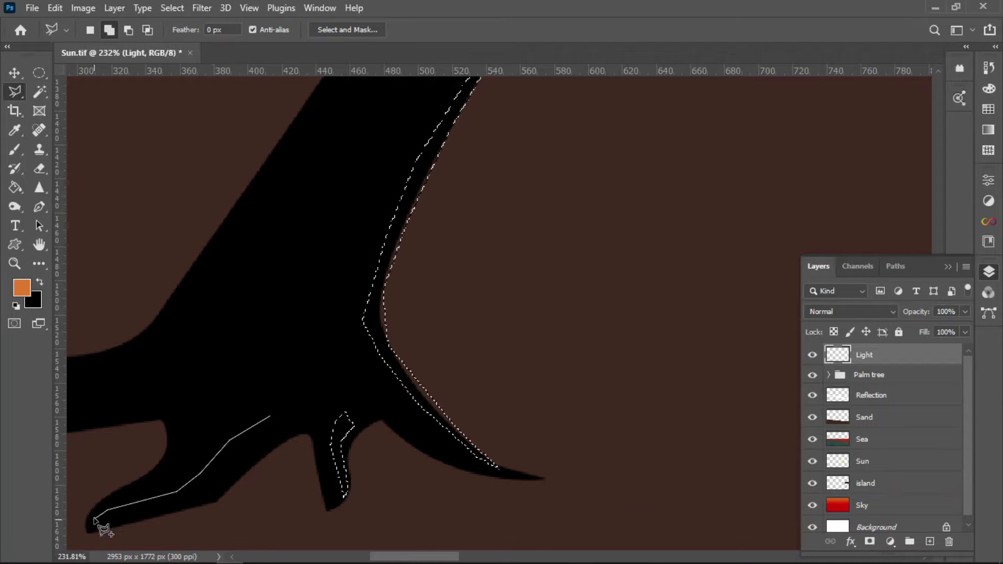
left_click(197, 474)
left_click(270, 416)
Step: Add a polygon along the upper edge of the far-left root to the selection
left_click_drag(345, 405, 676, 405)
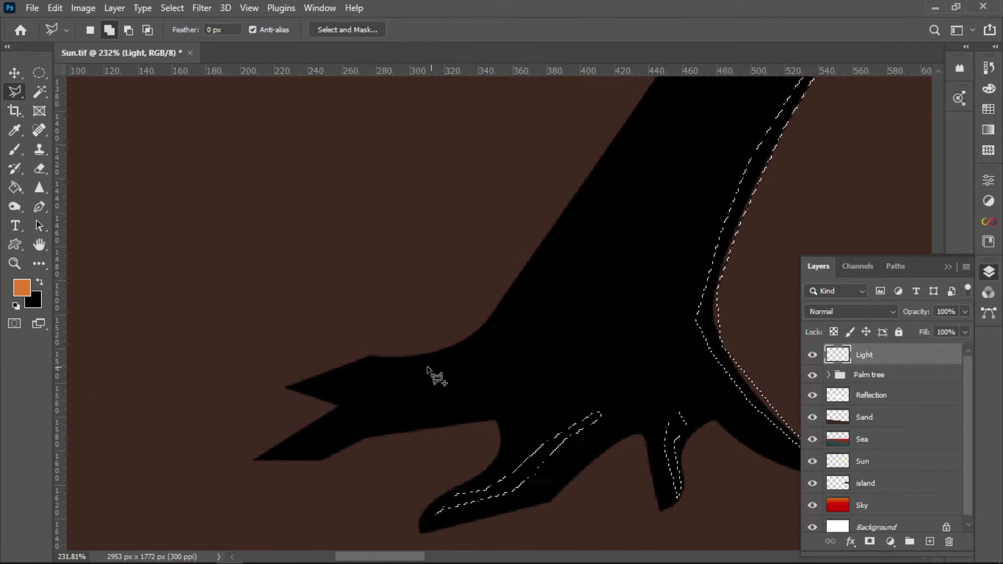
left_click(442, 354)
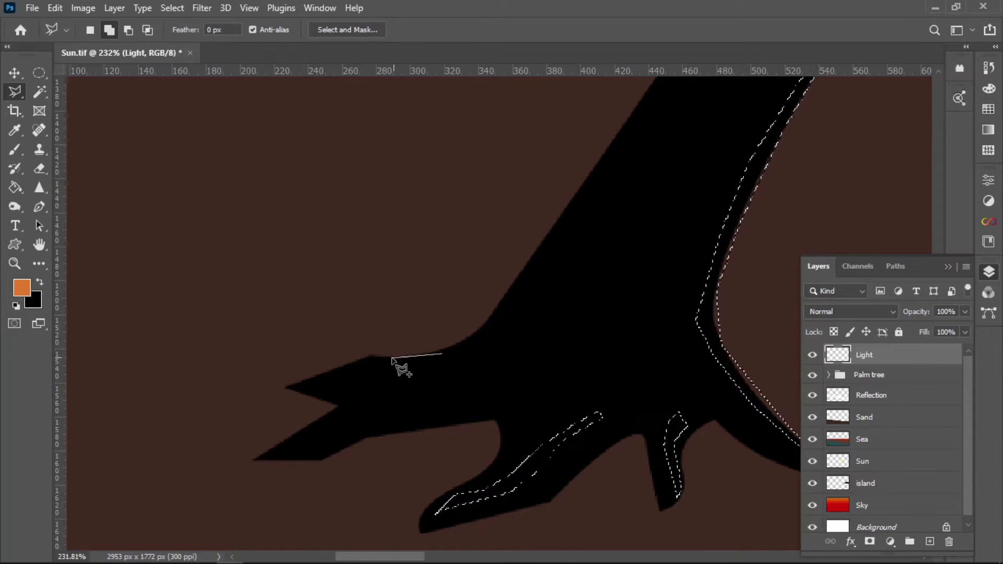
left_click(370, 359)
left_click(288, 387)
left_click(329, 380)
double_click(370, 364)
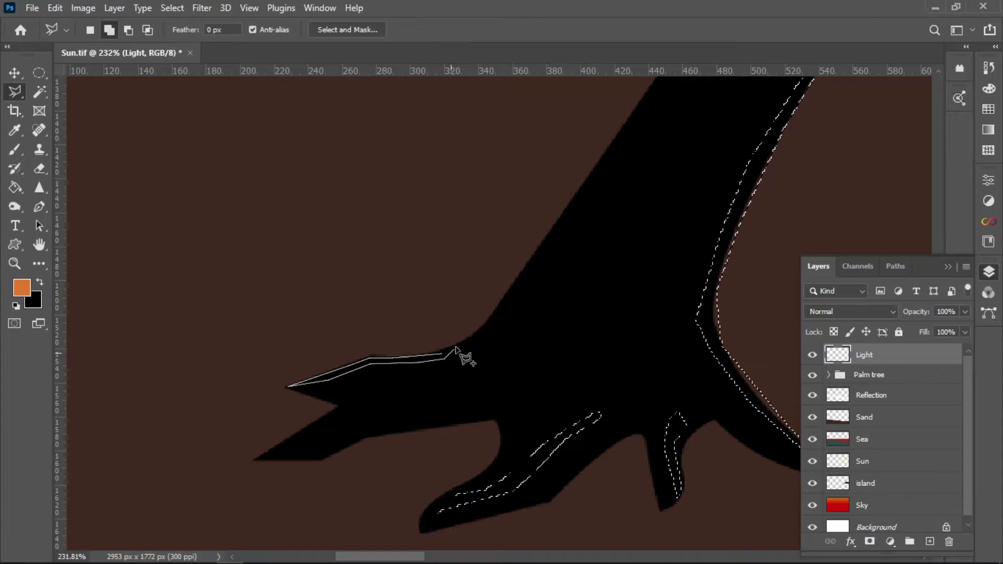
scroll(486, 360, "down", 3)
scroll(489, 367, "down", 3)
Step: Add a closed outline along the lower-right frond's curved upper edge to the selection
scroll(486, 366, "down", 3)
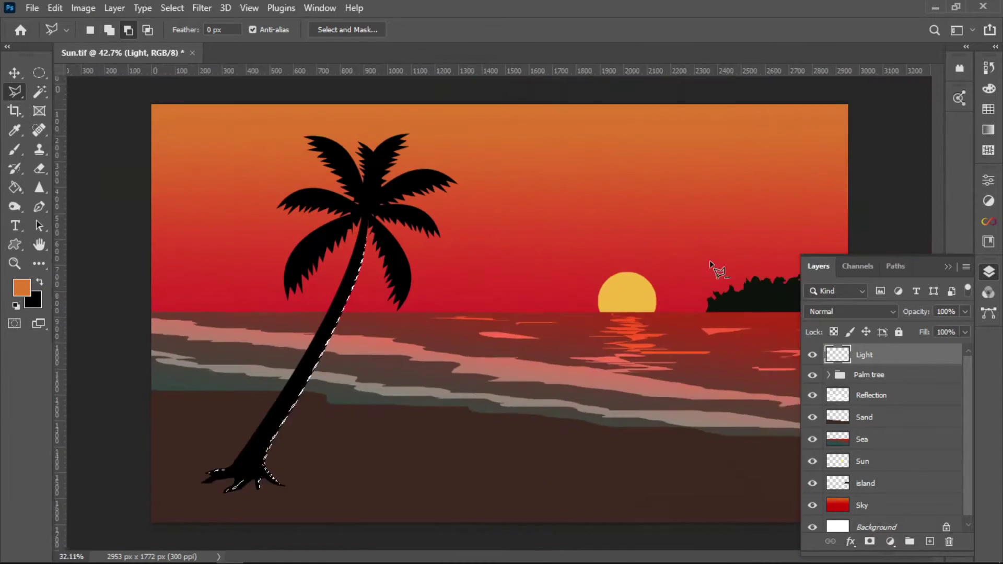
scroll(387, 194, "up", 1)
scroll(386, 194, "up", 4)
scroll(387, 195, "up", 1)
left_click(378, 182)
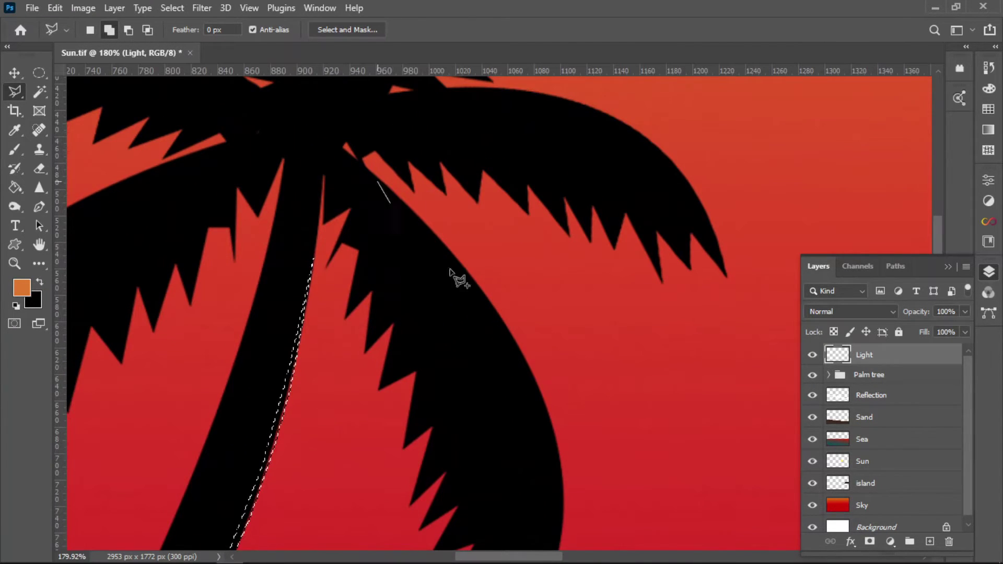
left_click(418, 214)
left_click(465, 268)
left_click(510, 333)
scroll(511, 334, "down", 1)
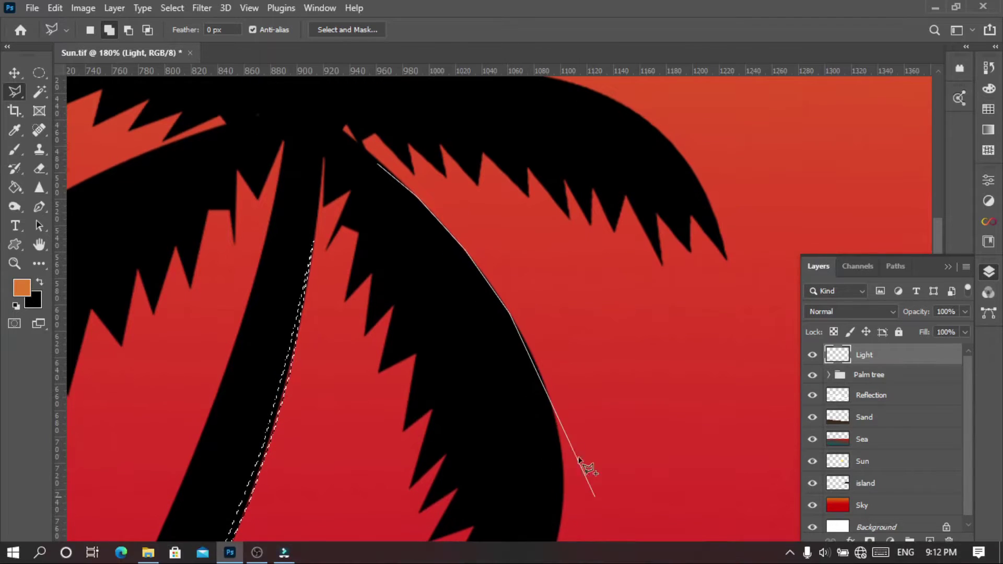
left_click(535, 359)
left_click(556, 417)
left_click(564, 472)
left_click(562, 518)
scroll(562, 519, "down", 3)
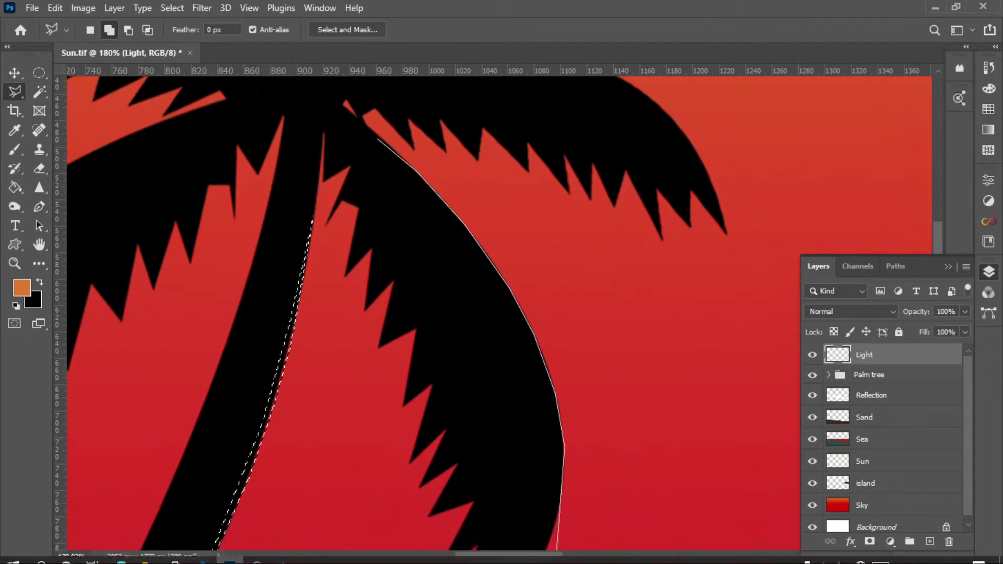
scroll(557, 529, "down", 3)
left_click(529, 506)
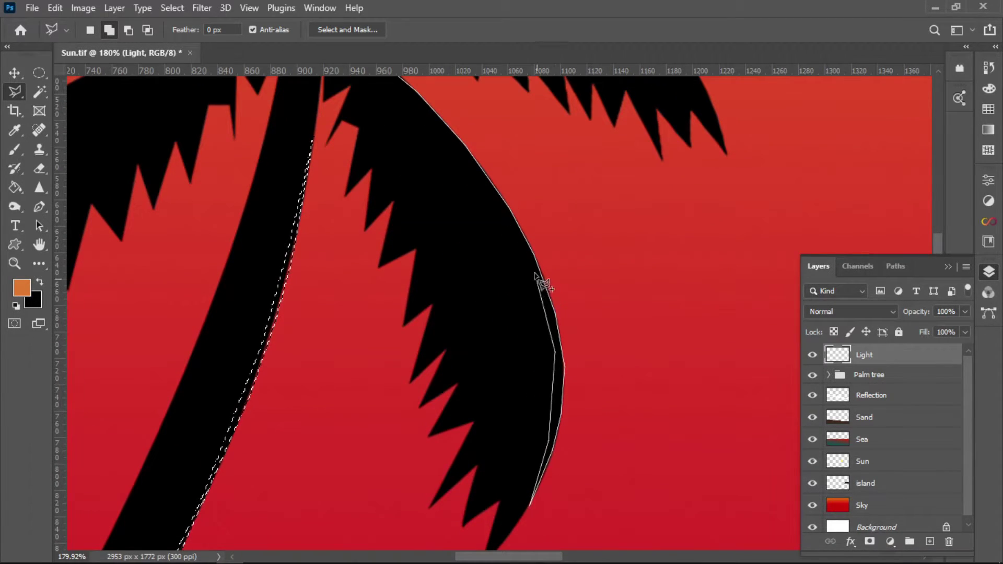
scroll(466, 152, "up", 2)
left_click(379, 104)
Step: Add a thin strip along the frond's top edge out to its tip
scroll(458, 148, "down", 5)
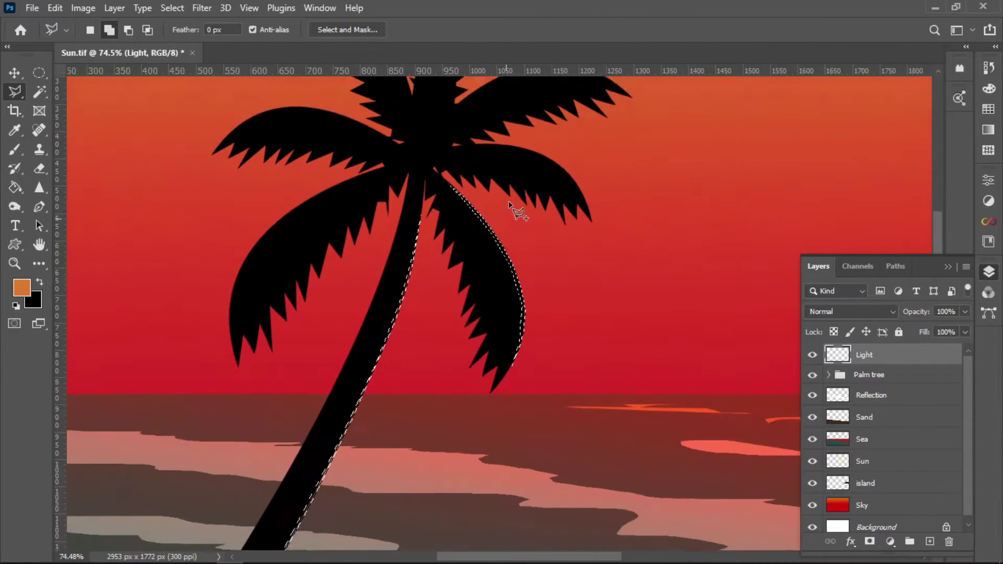
scroll(531, 309, "up", 5)
left_click(515, 301)
left_click(590, 329)
left_click(677, 391)
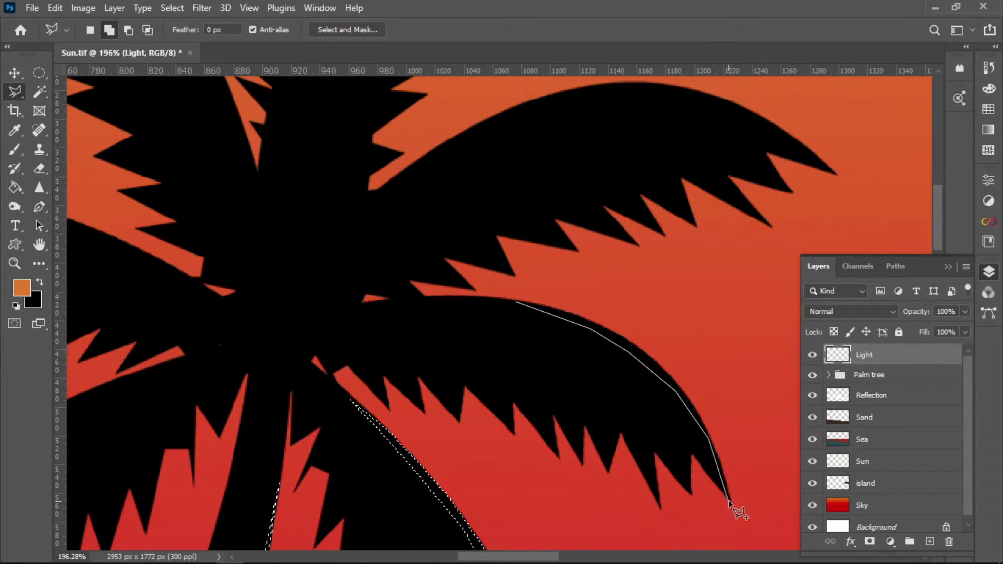
left_click(732, 503)
left_click(700, 414)
left_click(668, 374)
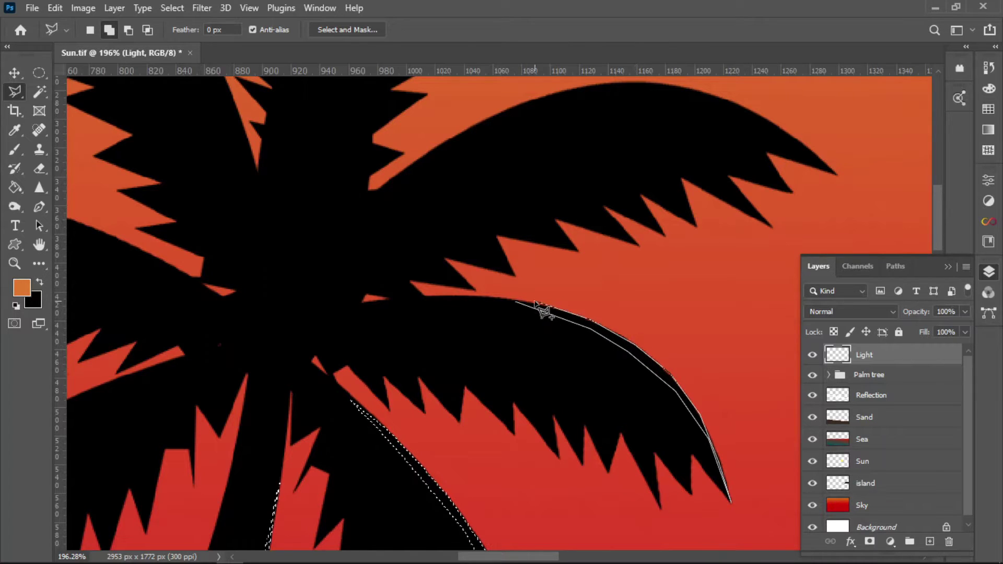
left_click(515, 302)
Step: Trace the frond's jagged underside teeth outward toward the tip, removing the last misplaced point
scroll(499, 322, "down", 2)
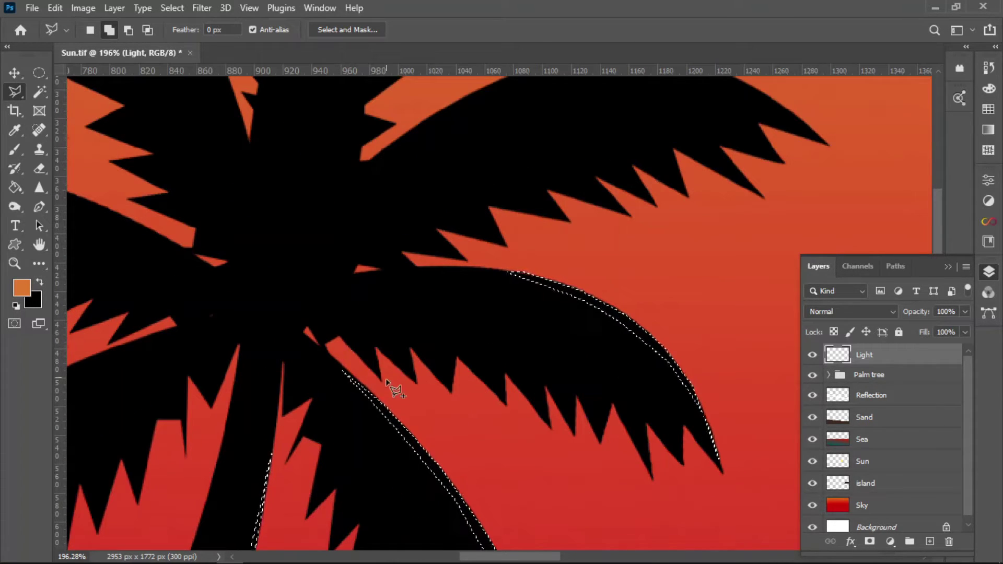
left_click(382, 380)
left_click(412, 350)
left_click(420, 385)
left_click(458, 359)
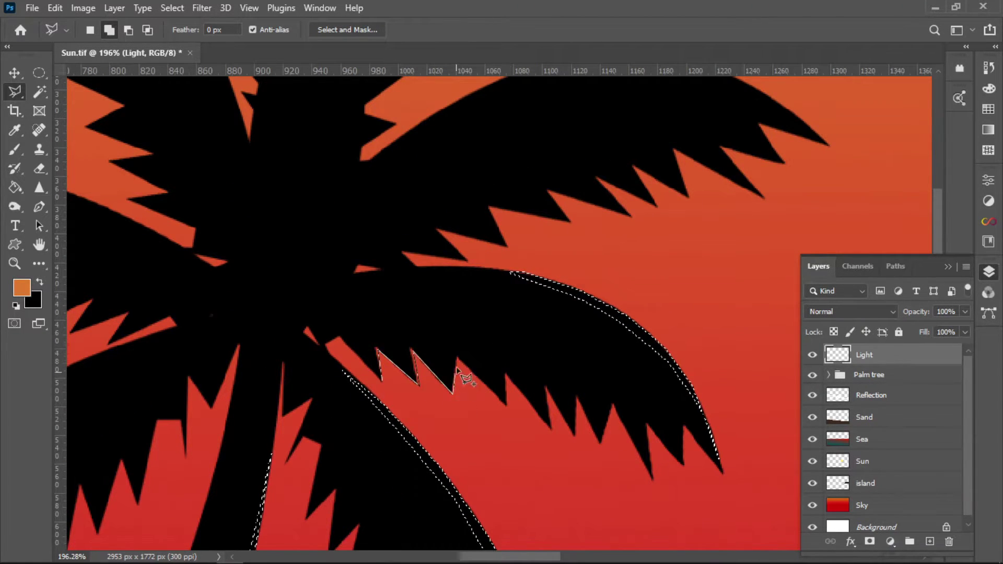
left_click(506, 375)
left_click(506, 406)
left_click(546, 387)
left_click(551, 429)
left_click(576, 399)
left_click(577, 435)
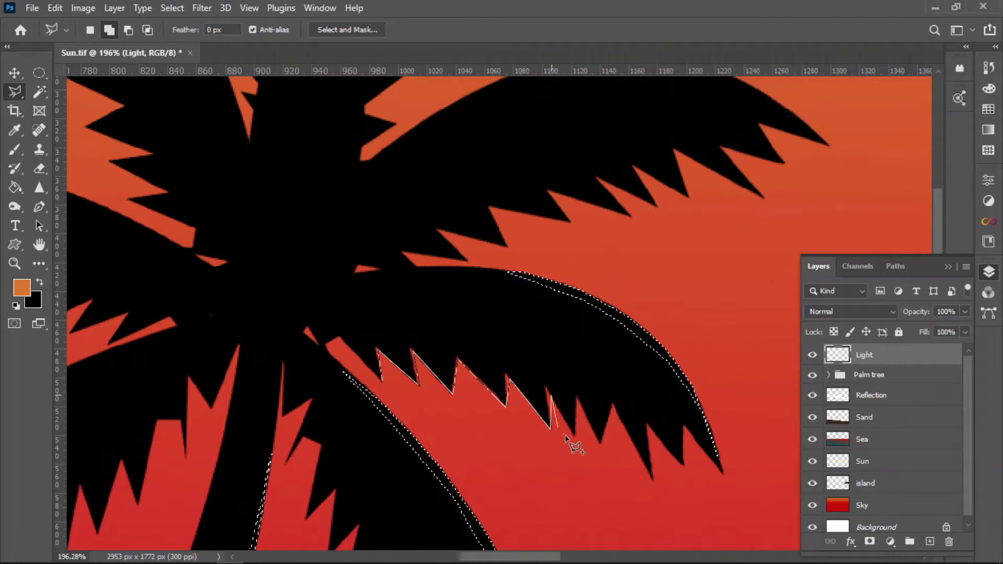
left_click(579, 404)
left_click(599, 444)
left_click(615, 409)
left_click(653, 479)
left_click(650, 428)
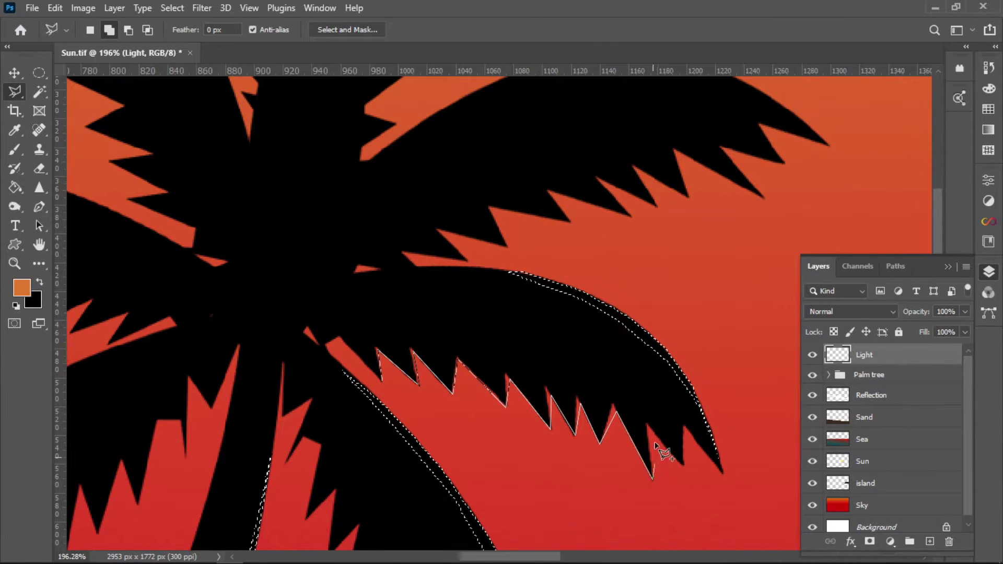
left_click(679, 463)
left_click(685, 419)
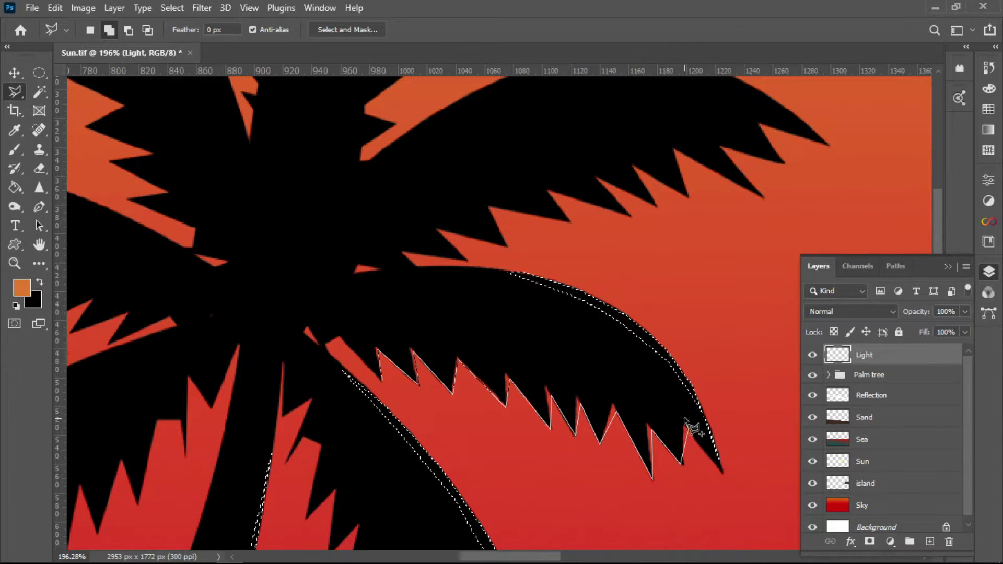
key("BackSpace")
key("BackSpace")
key("BackSpace")
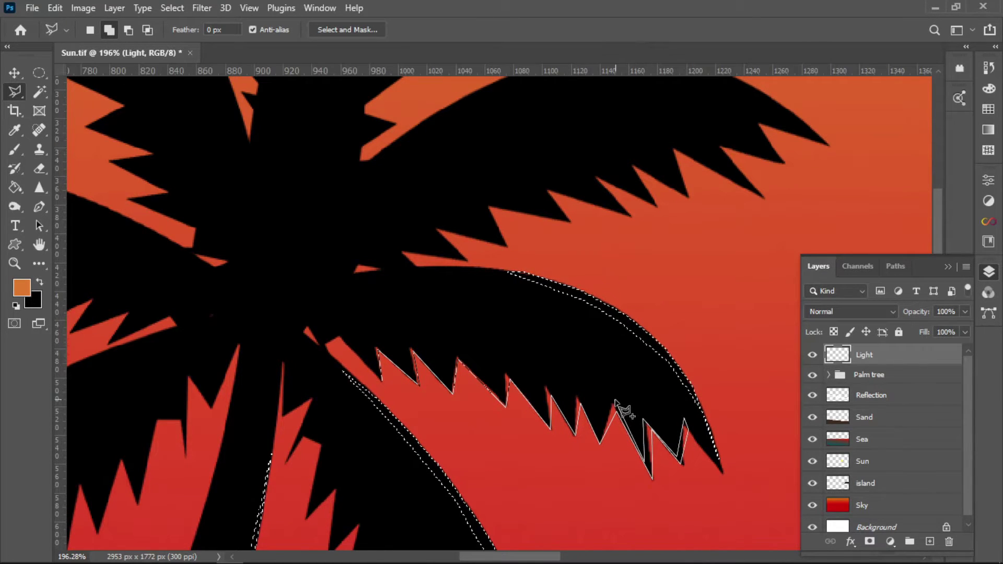
Step: Trace the teeth back leftward and close the outline into a selection
left_click(599, 443)
left_click(575, 391)
left_click(550, 429)
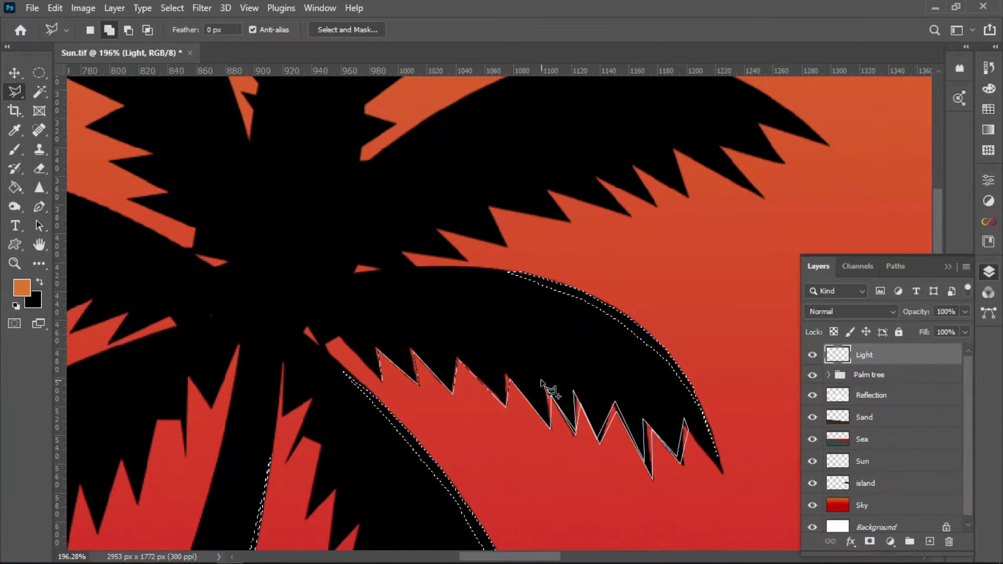
left_click(545, 381)
left_click(506, 406)
left_click(506, 371)
left_click(453, 392)
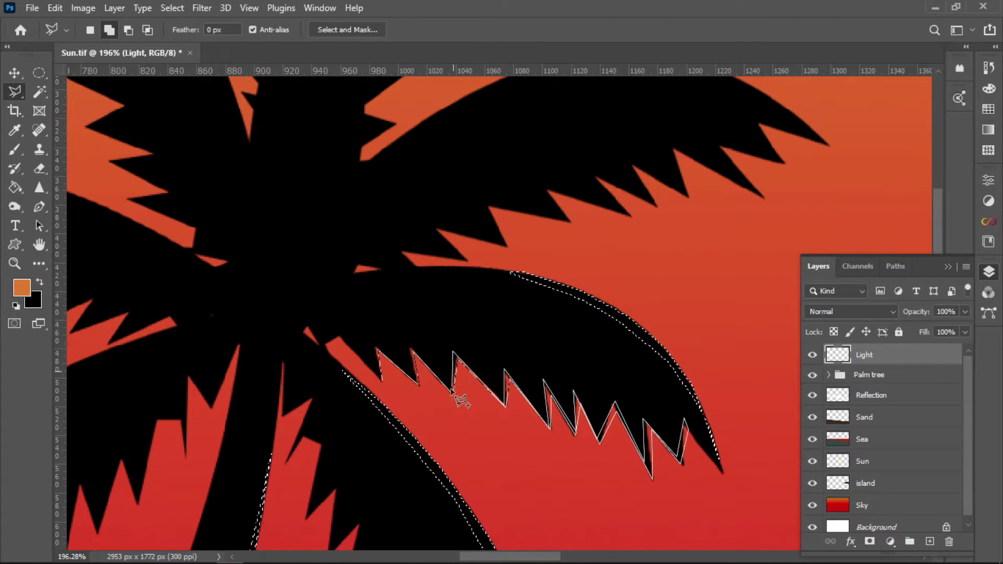
left_click(458, 358)
left_click(418, 385)
left_click(418, 349)
left_click(382, 380)
left_click(374, 346)
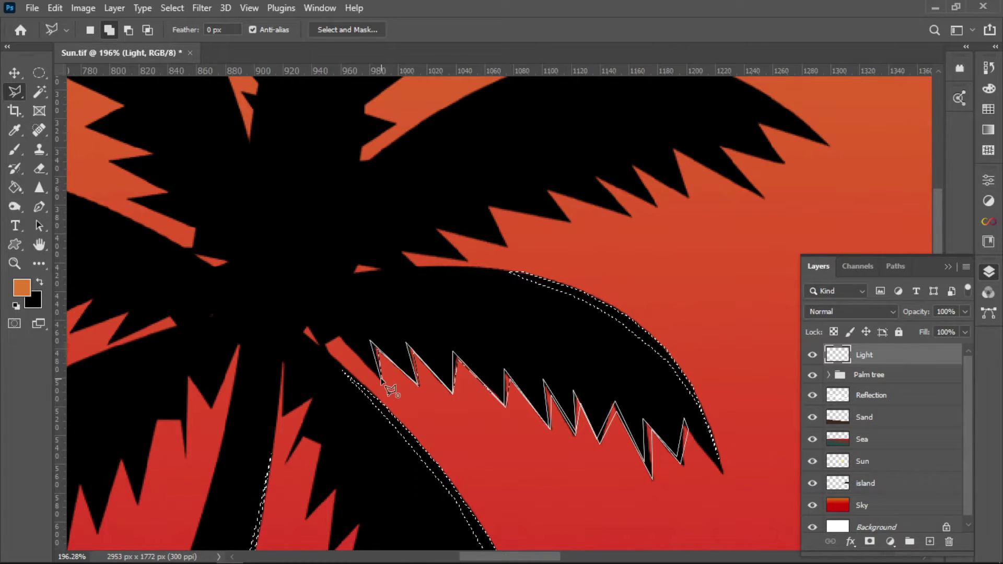
key("Return")
Step: Add a thin strip along the upper-right frond's top edge to the selection
scroll(575, 386, "up", 1)
scroll(538, 352, "up", 3)
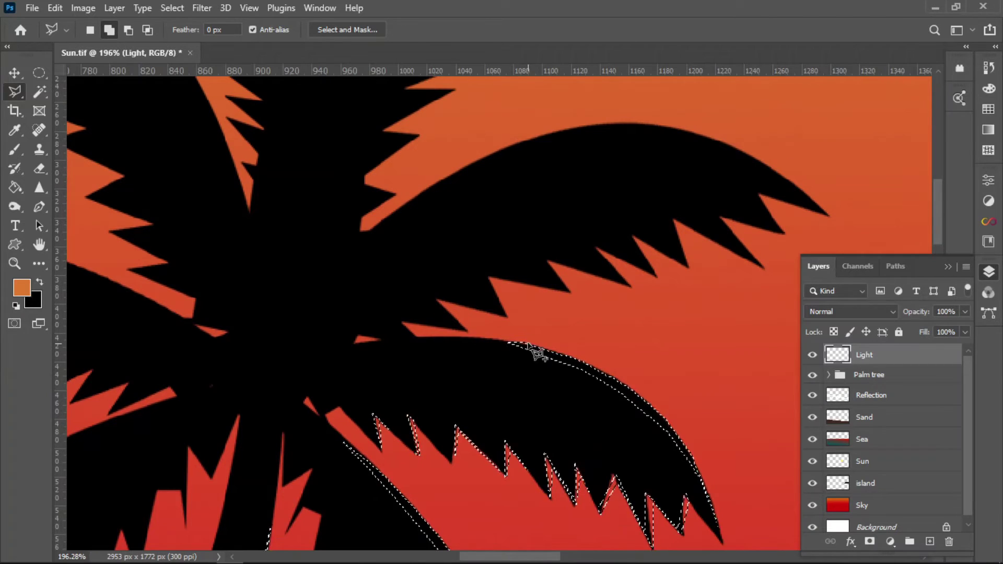
left_click(829, 216)
left_click(564, 128)
left_click(622, 124)
left_click(654, 124)
left_click(711, 140)
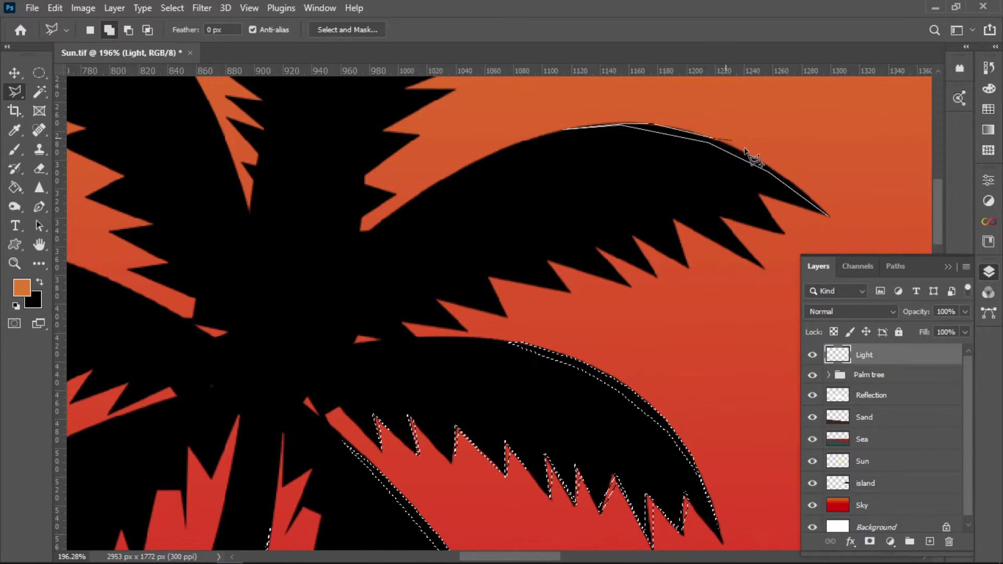
left_click(768, 173)
left_click(829, 214)
Step: Outline the first jagged teeth along the upper frond's underside
left_click(761, 196)
left_click(786, 234)
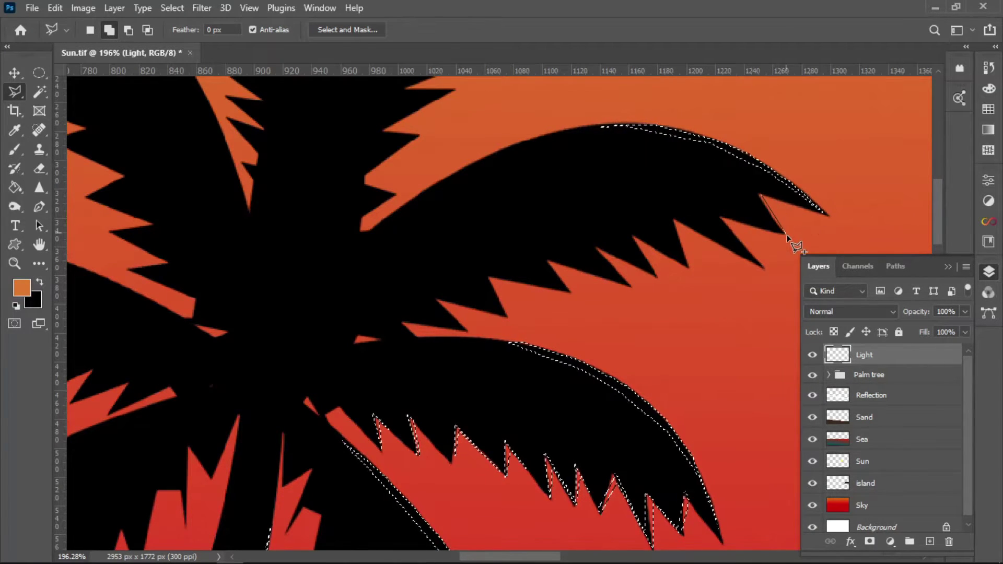
left_click(723, 217)
left_click(764, 269)
left_click(676, 219)
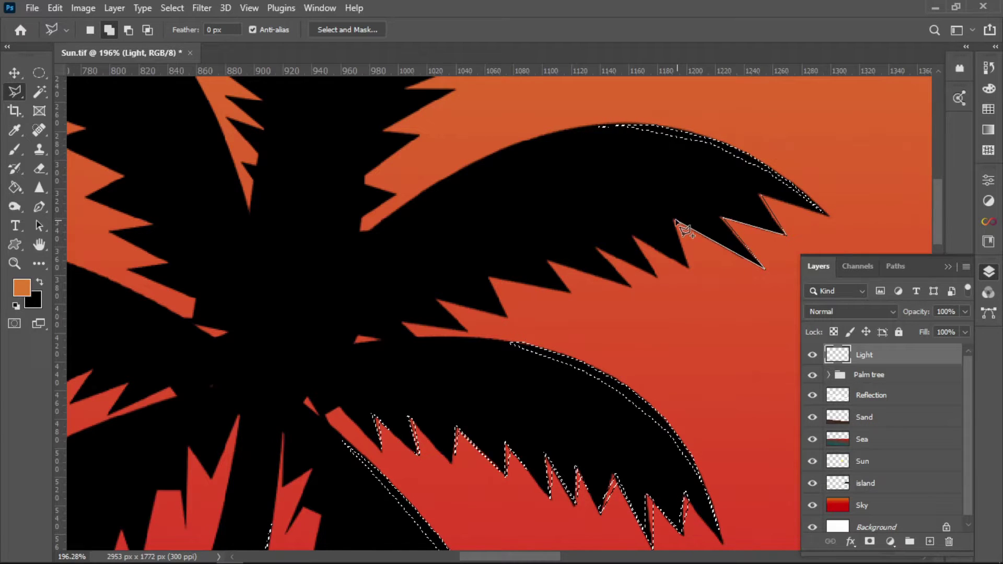
left_click(689, 267)
left_click(637, 236)
left_click(657, 278)
left_click(596, 247)
left_click(633, 286)
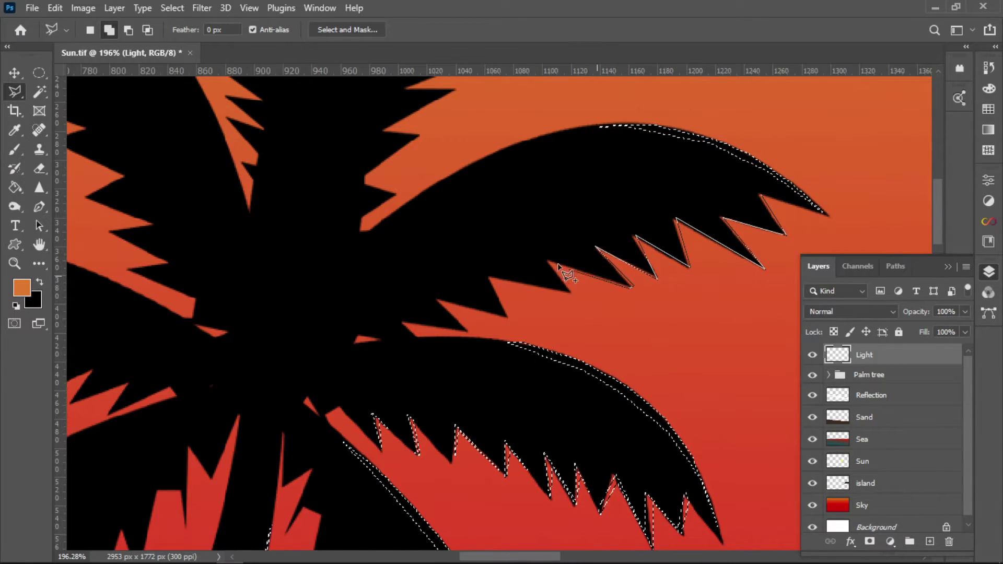
Step: Trace the remaining leftmost teeth and close the outline into a selection
left_click(571, 291)
left_click(490, 277)
left_click(507, 316)
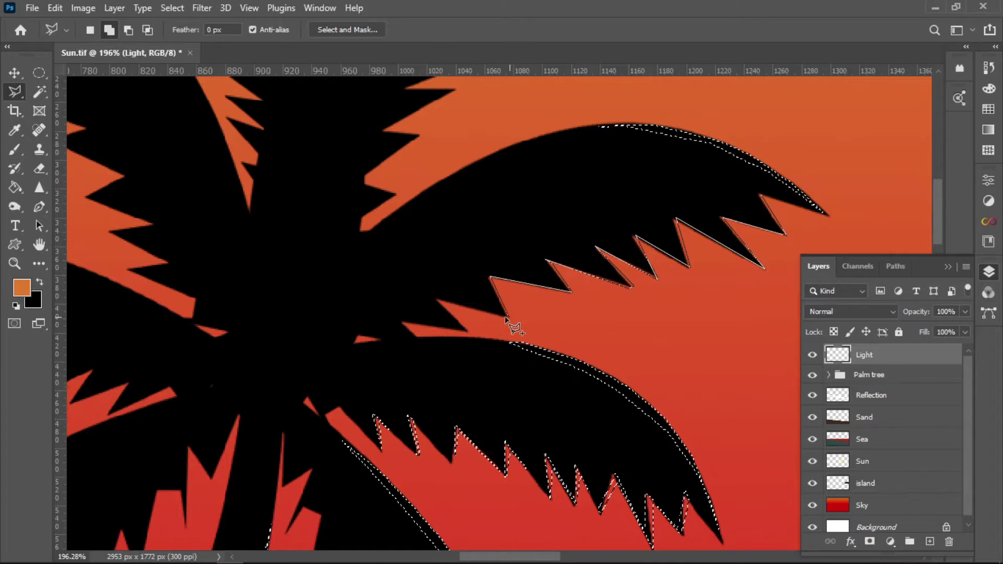
left_click(437, 299)
left_click(463, 329)
left_click(402, 321)
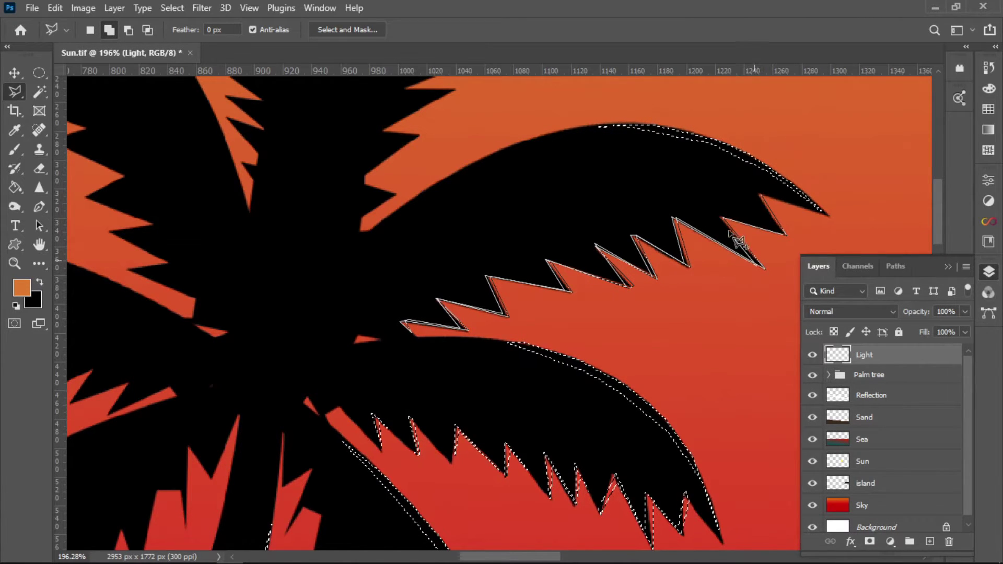
double_click(784, 237)
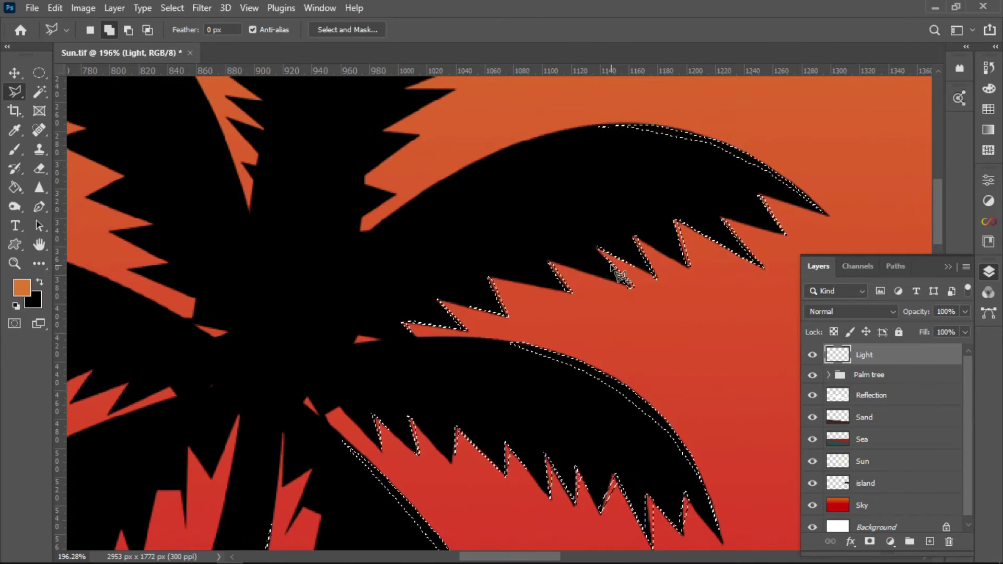
scroll(610, 329, "down", 5)
scroll(610, 329, "up", 3)
scroll(649, 190, "up", 2)
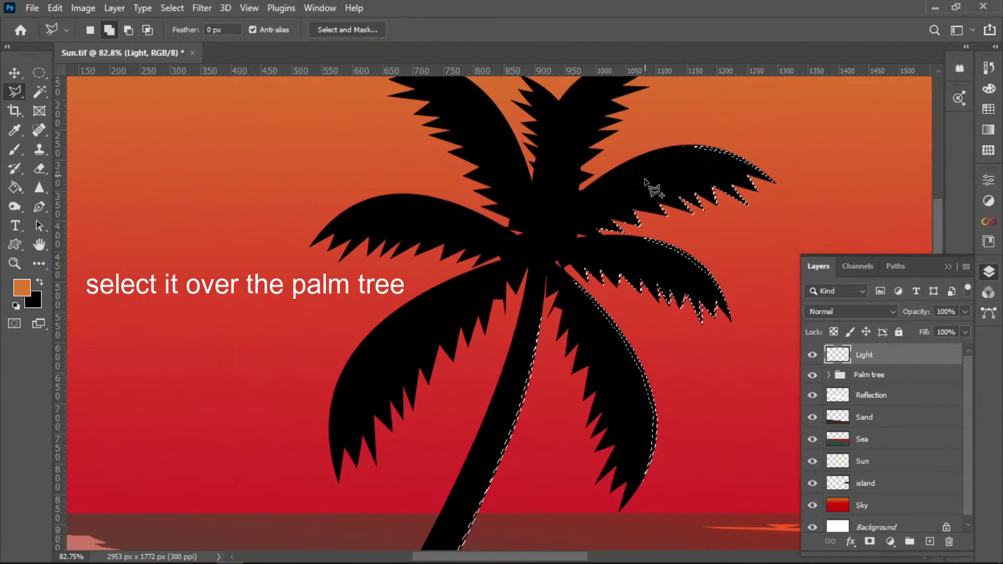
scroll(650, 190, "down", 2)
Step: Set the foreground colour to the sun's yellow using the eyedropper
left_click(15, 187)
key("ctrl+0")
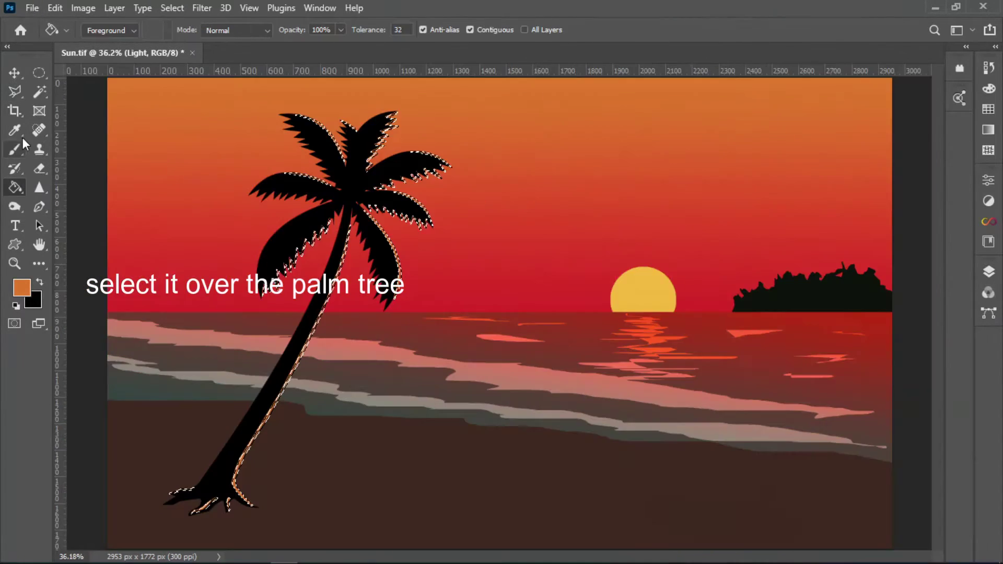
left_click(21, 288)
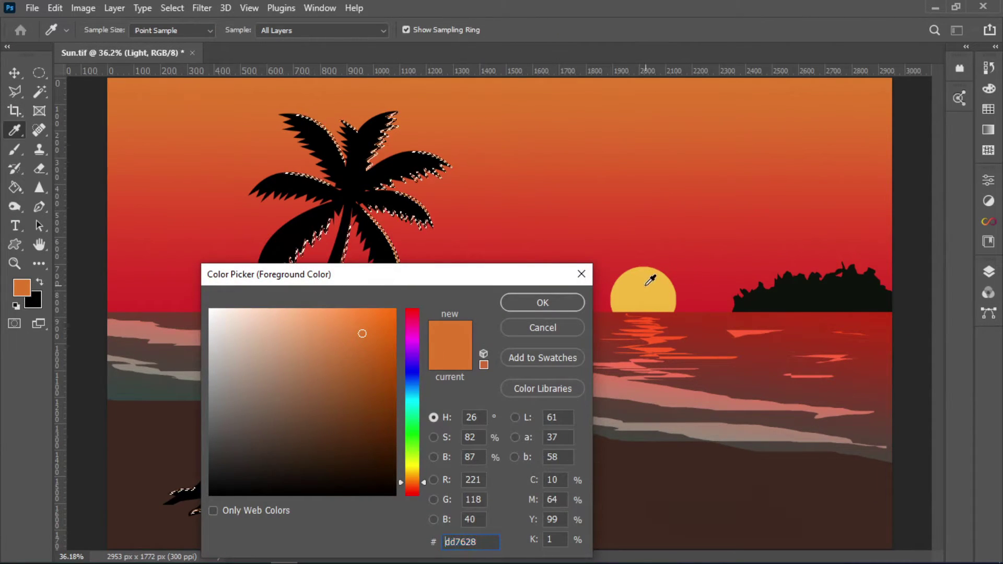
left_click(645, 291)
left_click(570, 302)
Step: Fill the selected edge strips with yellow using the Paint Bucket, then deselect
scroll(385, 107, "up", 4)
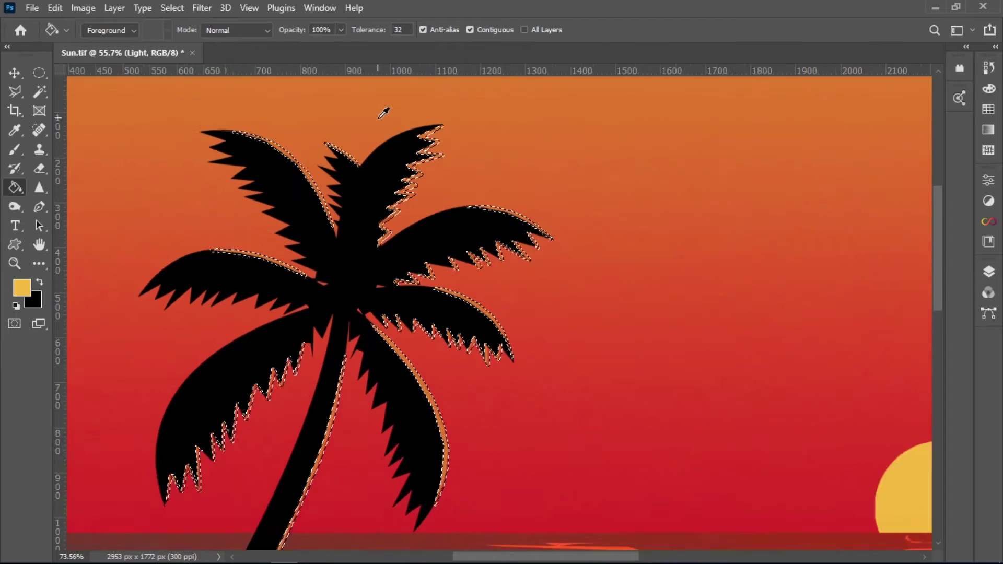
scroll(423, 143, "up", 1)
left_click(423, 142)
scroll(447, 174, "up", 2)
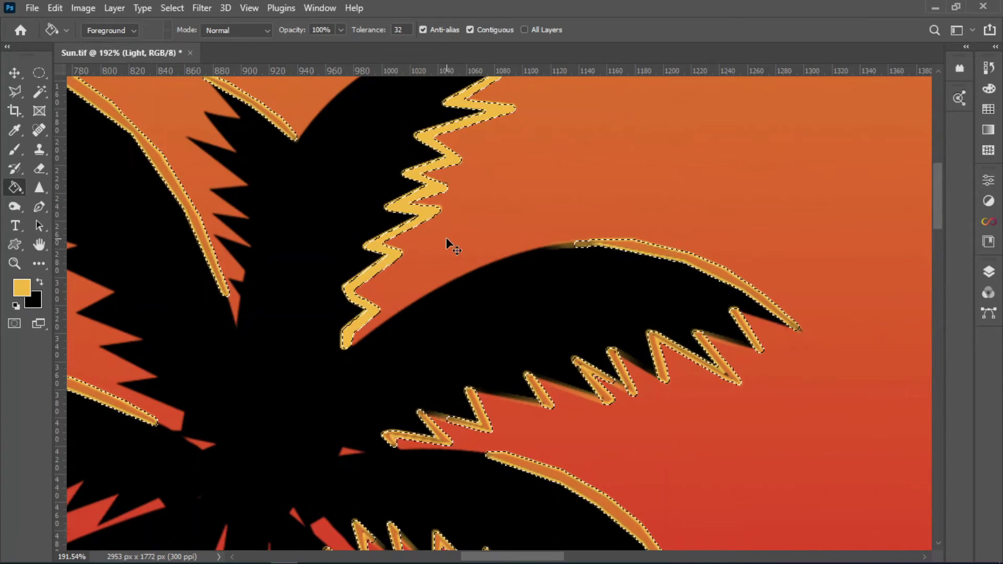
key("ctrl+d")
scroll(443, 246, "down", 4)
scroll(441, 244, "down", 3)
scroll(439, 243, "down", 1)
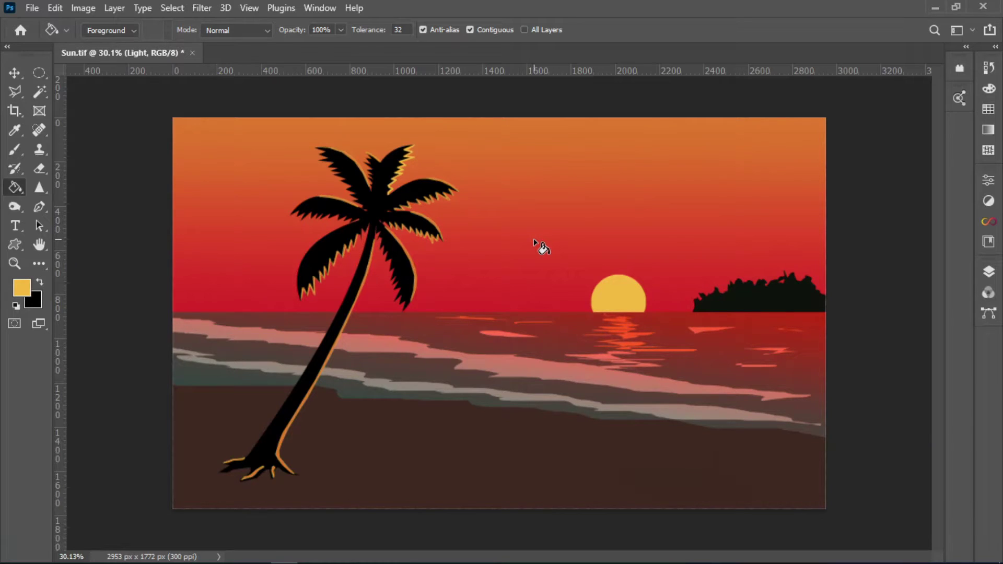
scroll(522, 309, "down", 1)
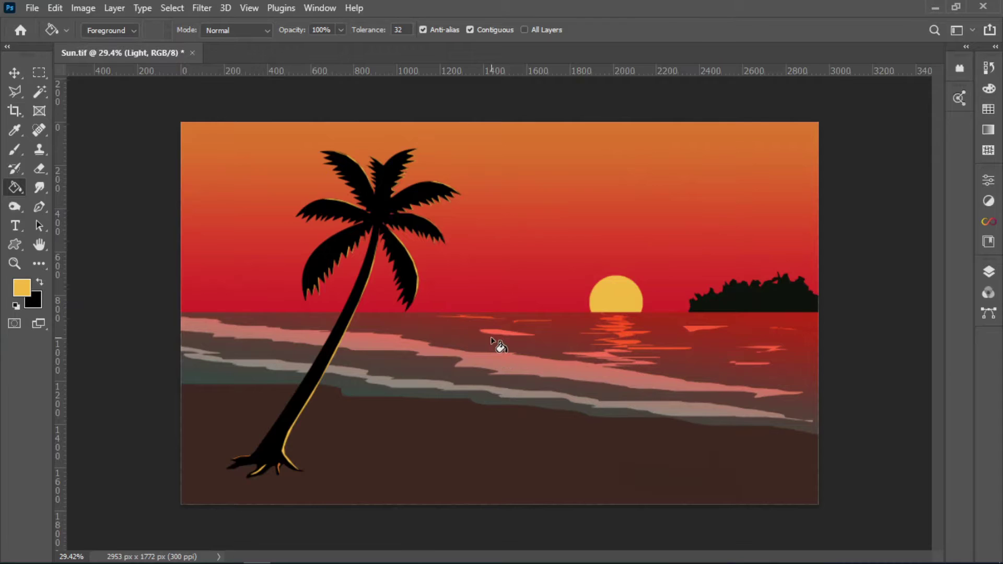
Step: Show the Layers panel and keep the Light layer active
left_click(14, 75)
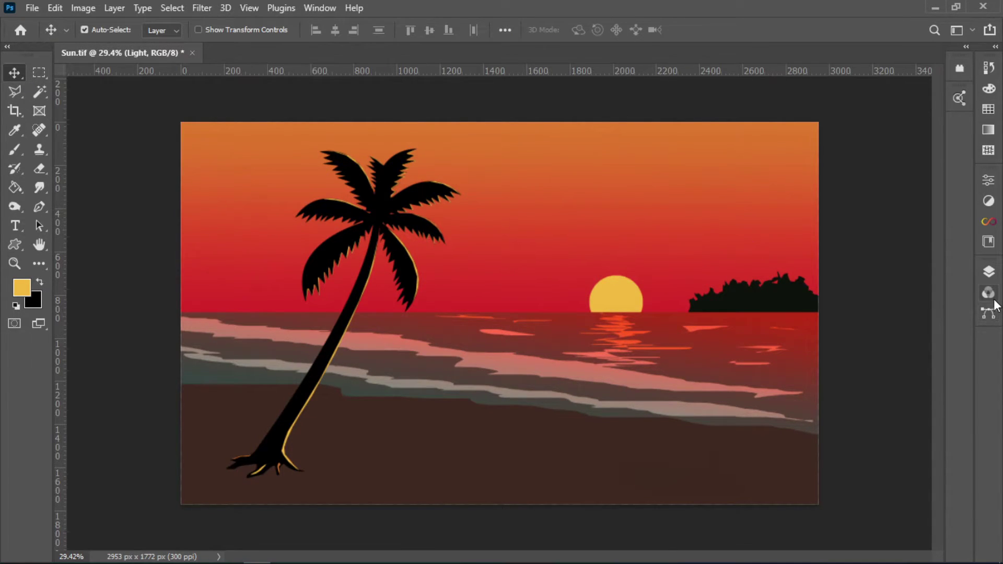
left_click(989, 273)
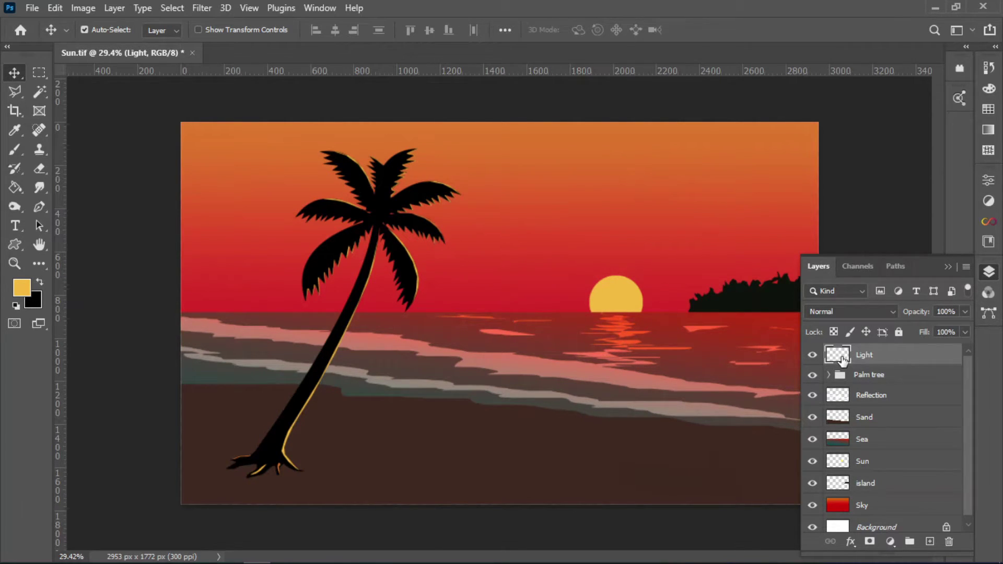
left_click(882, 379)
left_click(876, 356)
Step: Choose the plain Eraser tool at 20% opacity
left_click(39, 169)
right_click(39, 170)
left_click(100, 168)
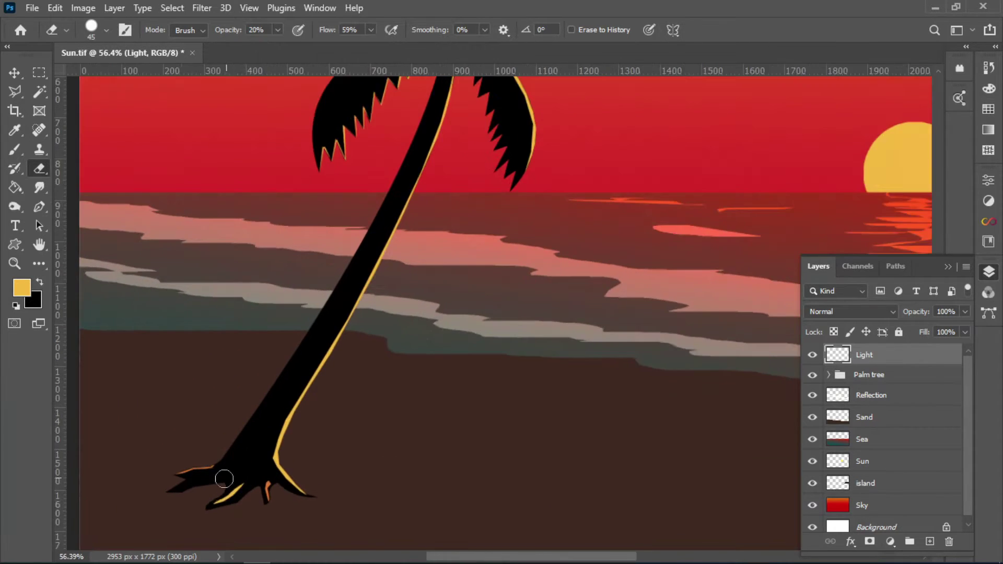
scroll(283, 337, "up", 5)
key("2")
Step: Brush over the lower root's yellow highlight to fade it, then fit the scene on screen
mouse_move(282, 337)
left_mouse_down()
mouse_move(247, 353)
mouse_move(304, 303)
mouse_move(209, 369)
mouse_move(272, 342)
mouse_move(223, 385)
left_mouse_up()
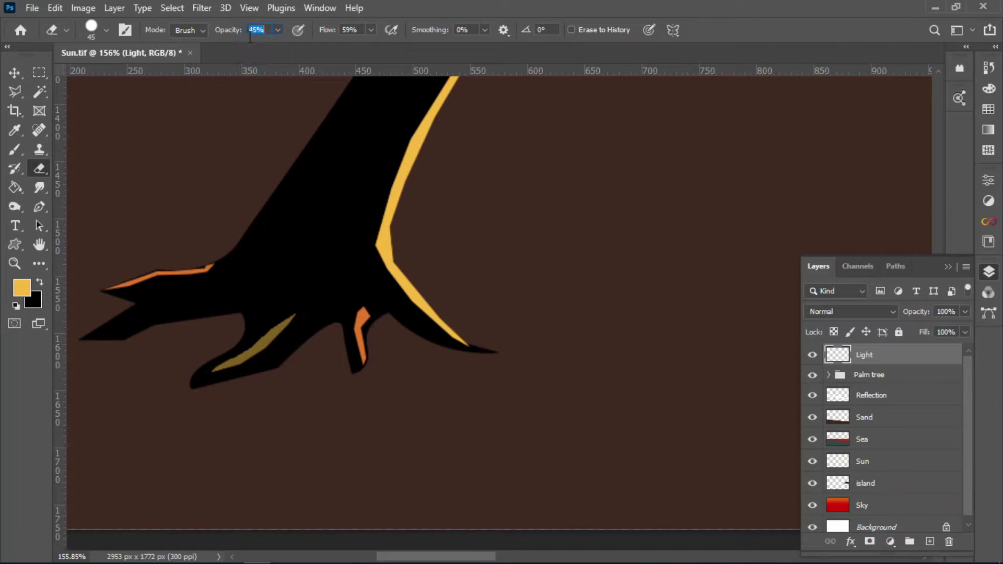
mouse_move(289, 330)
left_mouse_down()
mouse_move(235, 368)
mouse_move(304, 293)
mouse_move(213, 365)
mouse_move(347, 305)
mouse_move(179, 371)
mouse_move(327, 287)
mouse_move(285, 324)
left_mouse_up()
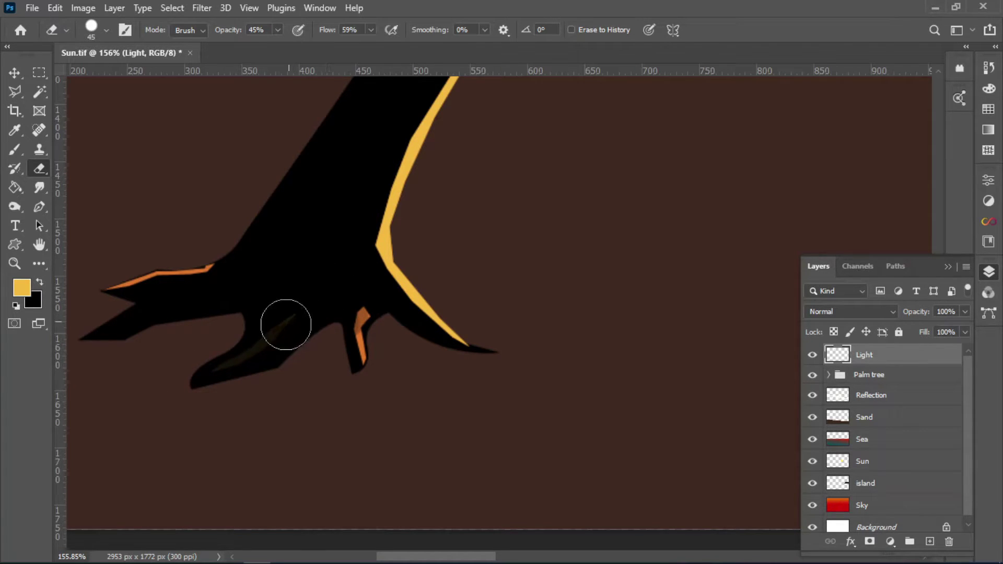
scroll(286, 324, "down", 1)
scroll(227, 403, "down", 5)
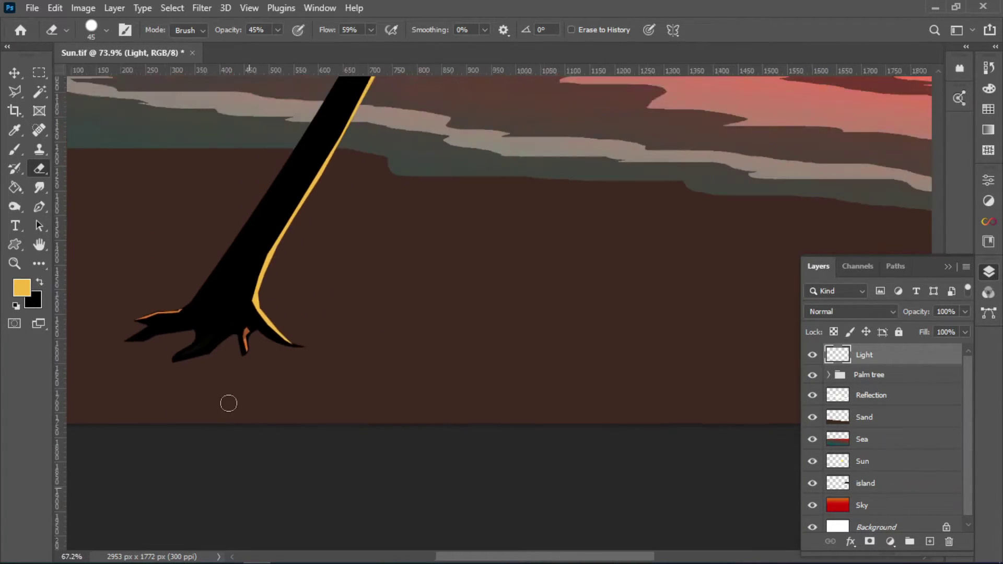
scroll(247, 399, "down", 5)
scroll(222, 389, "down", 1)
scroll(160, 392, "down", 2)
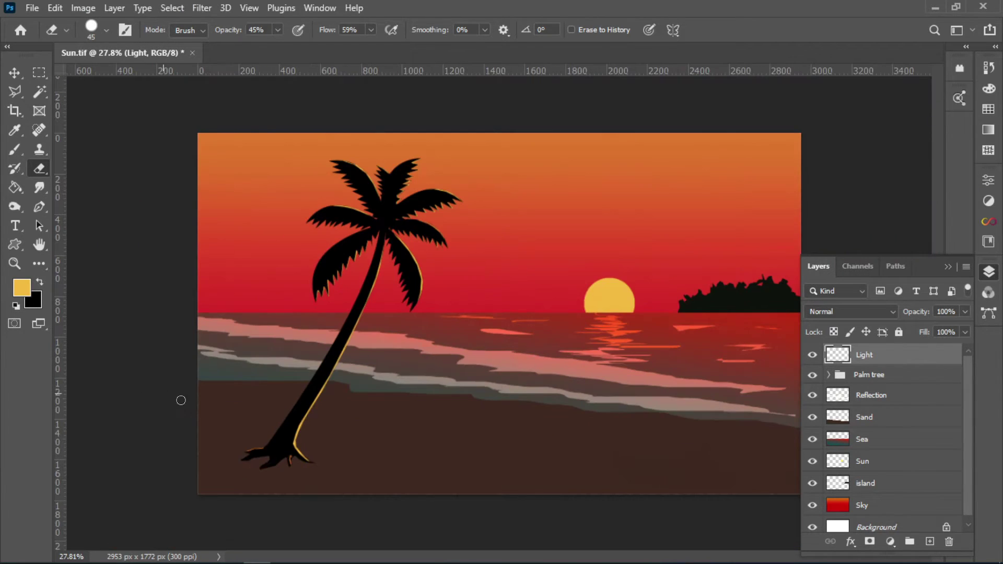
key("ctrl+0")
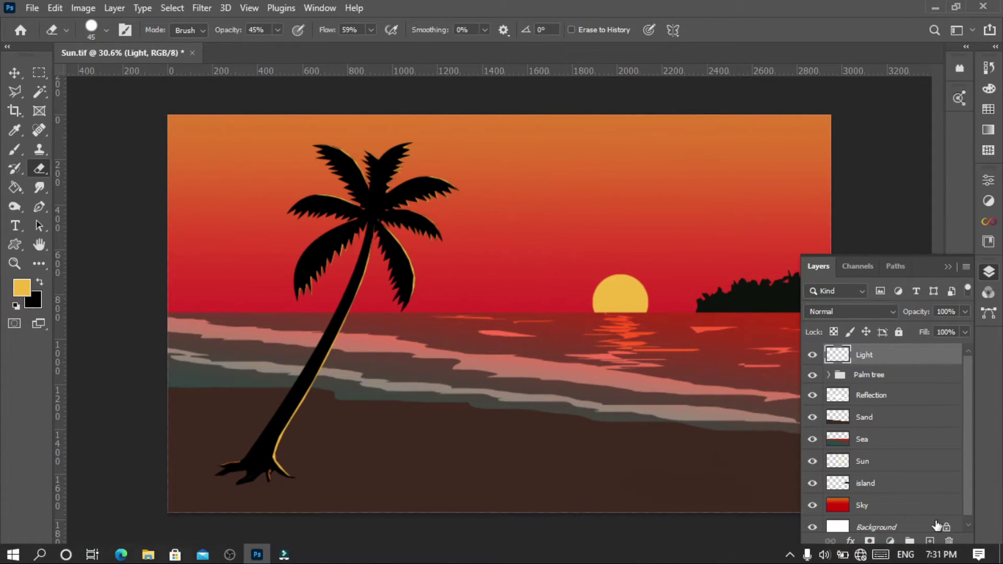
Step: Add a new empty layer named Dark Shadow
left_click(931, 542)
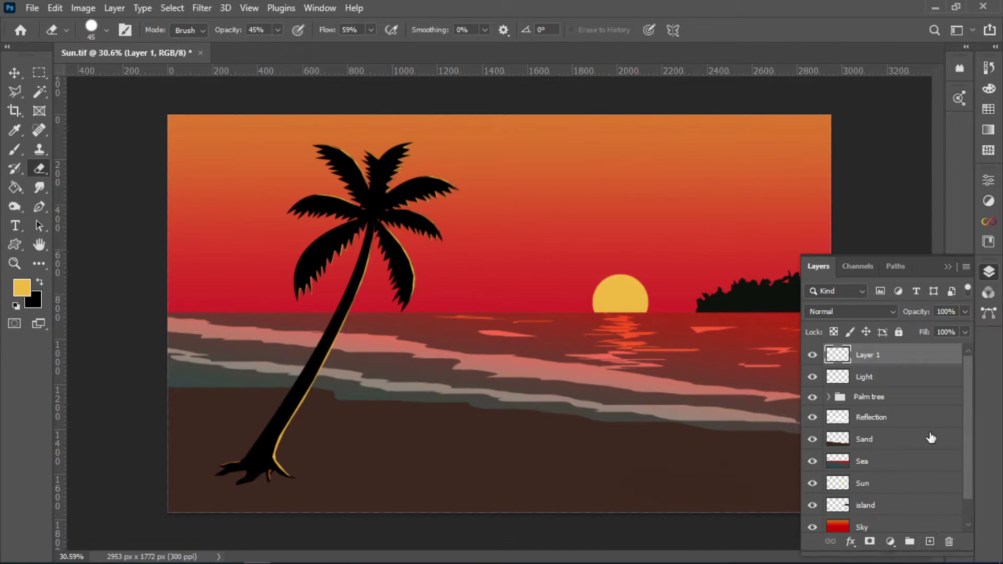
double_click(871, 356)
type("Dark Shadow")
key("Return")
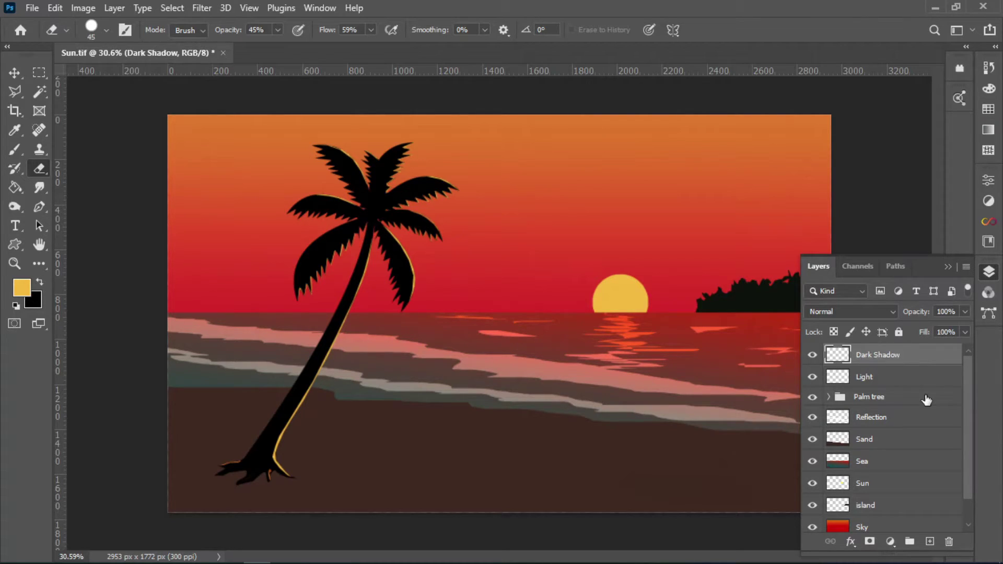
Step: Outline a straight-edged Polygonal Lasso selection around the palm's root area
left_click(16, 75)
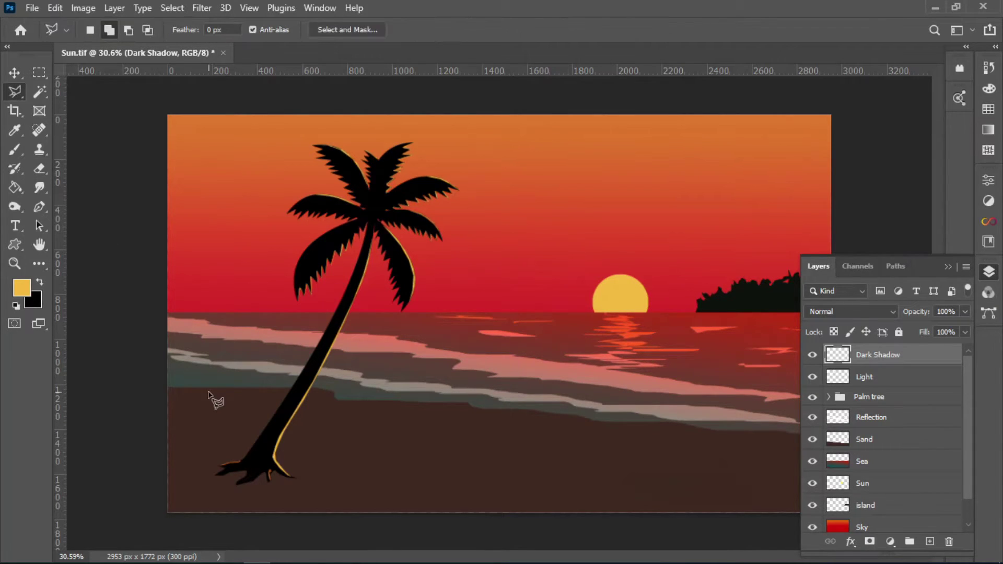
scroll(215, 405, "up", 3)
scroll(217, 442, "up", 3)
scroll(217, 434, "down", 2)
scroll(218, 425, "up", 2)
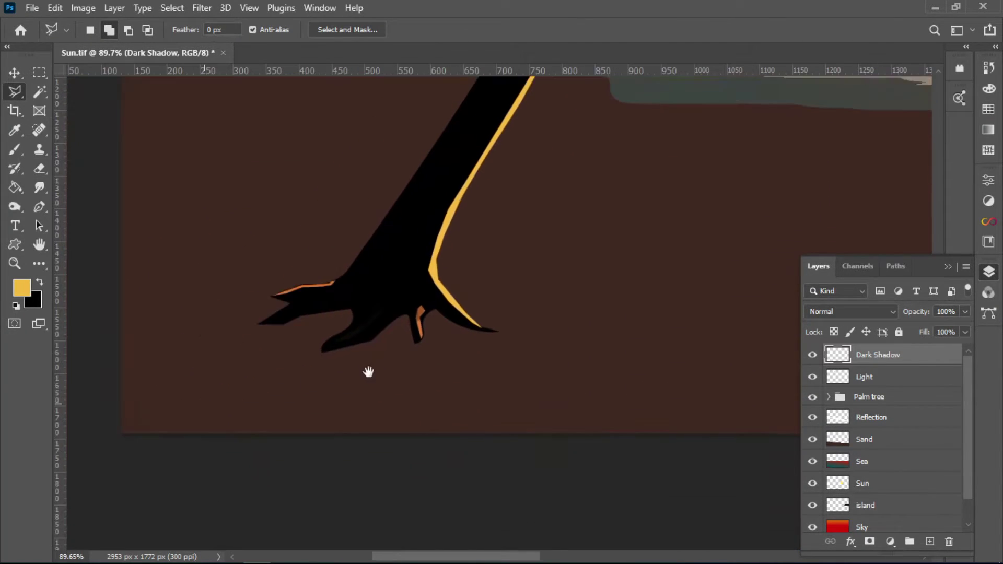
scroll(365, 372, "up", 1)
scroll(409, 291, "up", 2)
scroll(429, 282, "down", 2)
scroll(440, 314, "right", 2)
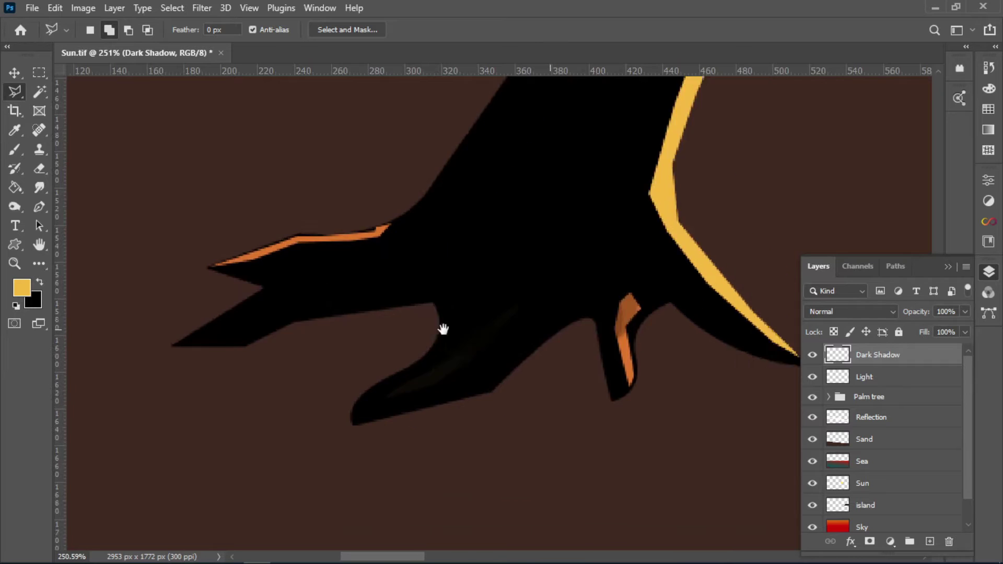
scroll(449, 319, "right", 3)
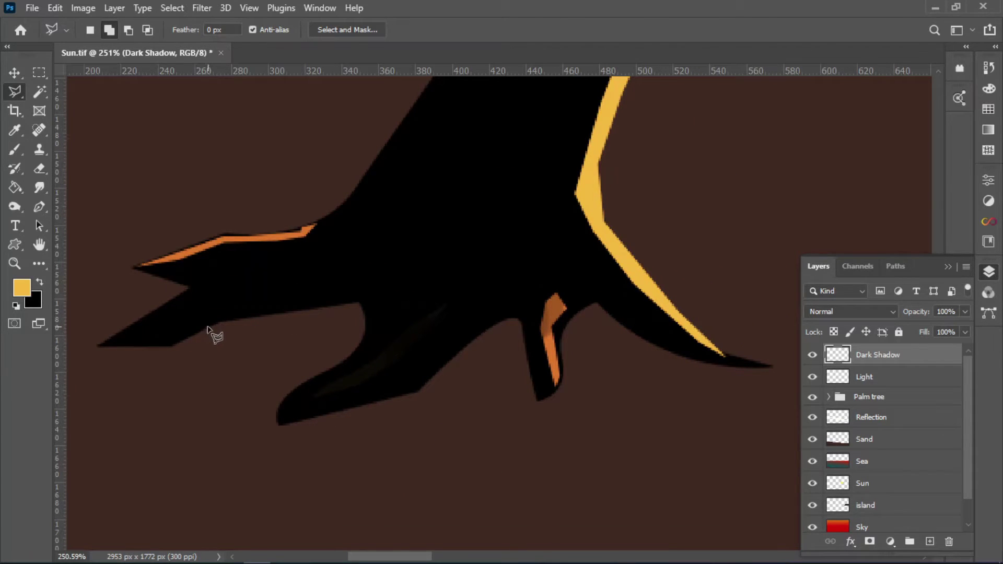
left_click_drag(238, 322, 294, 327)
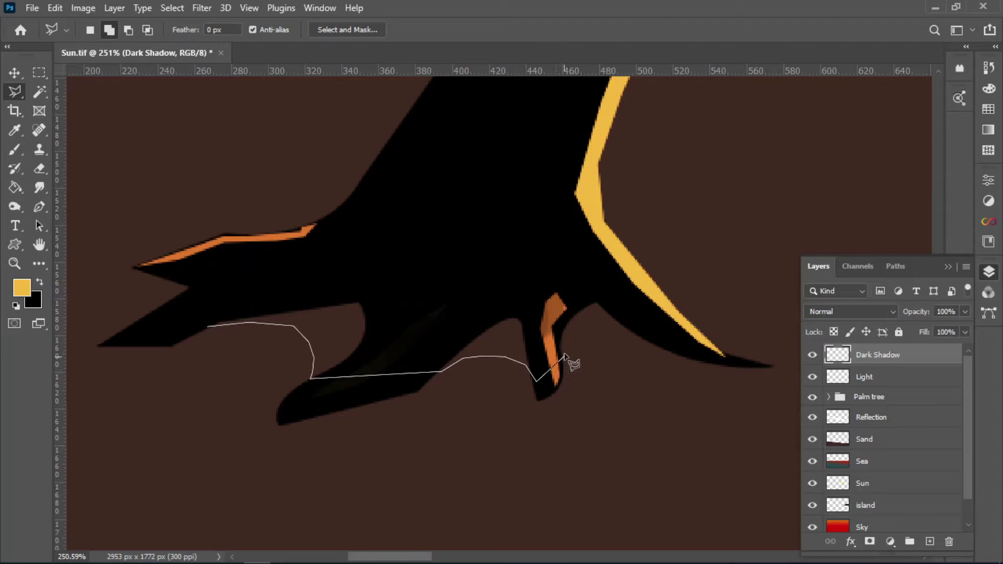
left_click_drag(608, 331, 645, 339)
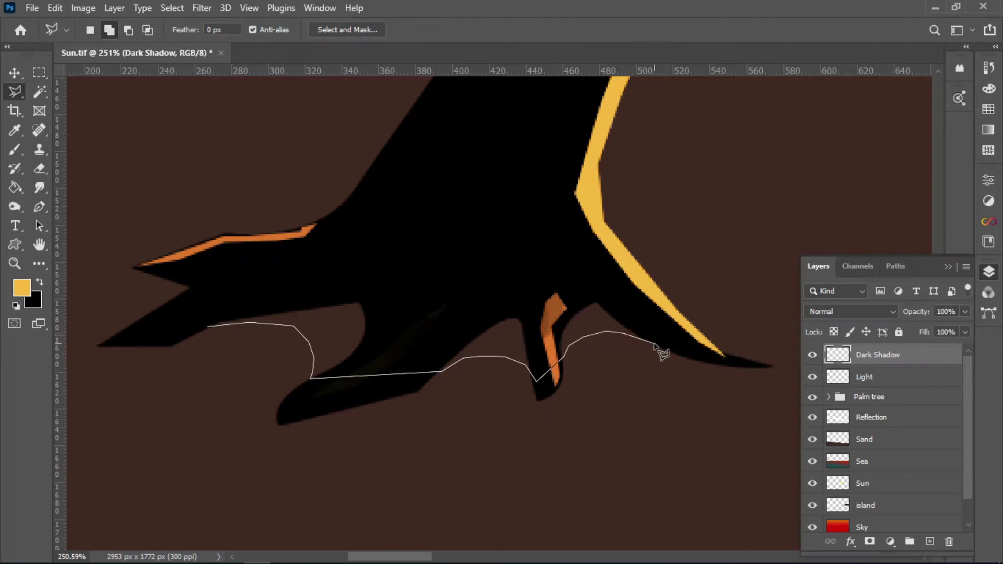
left_click(613, 283)
left_click(510, 236)
left_click(375, 257)
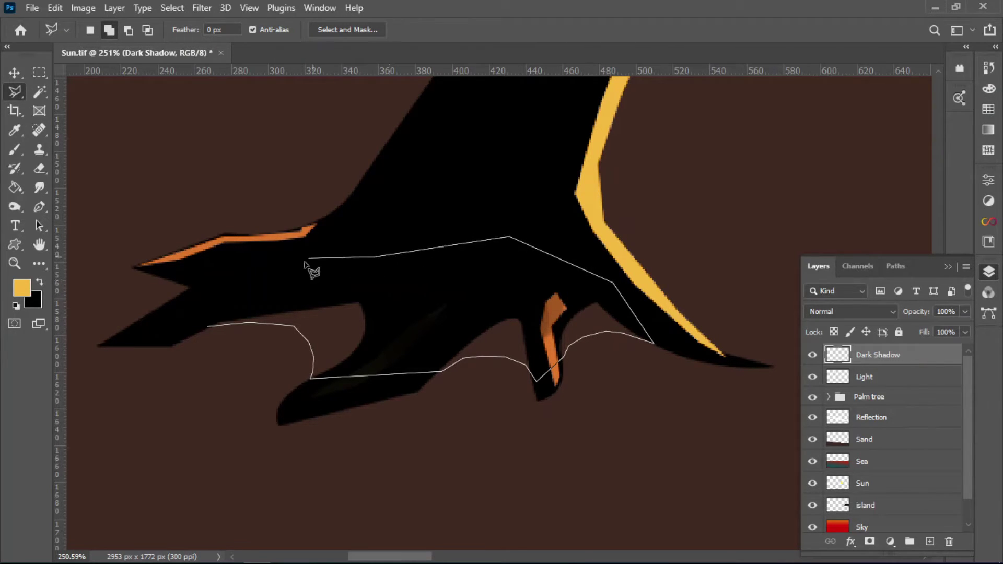
left_click(280, 277)
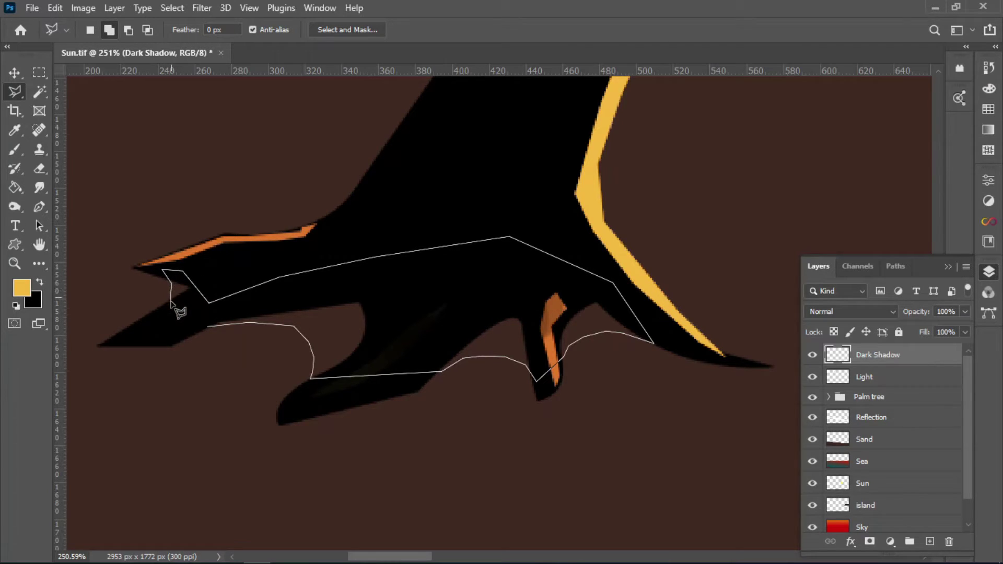
left_click(209, 329)
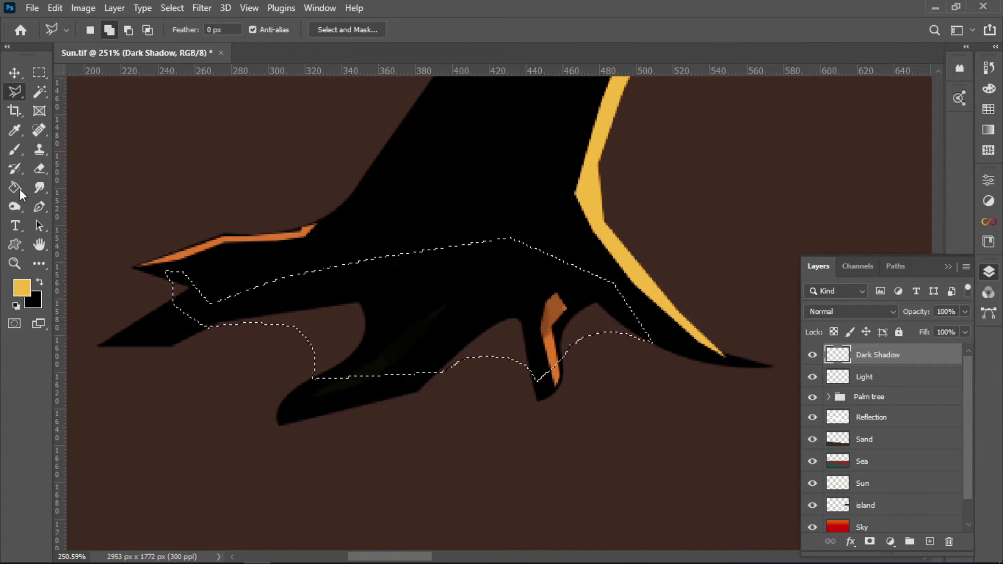
Step: Paint Bucket-fill the root selection with black, then deselect
left_click(15, 187)
left_click(41, 284)
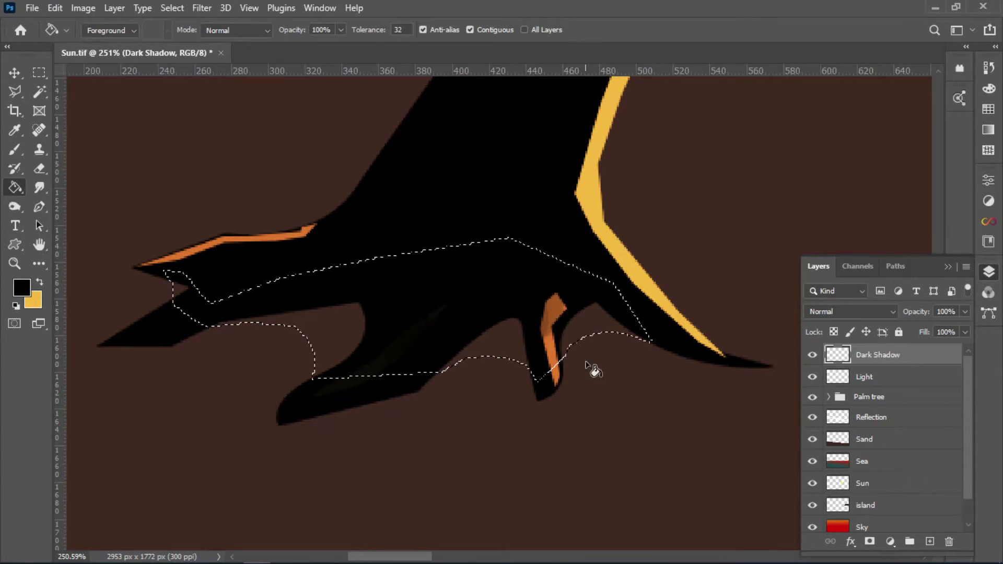
left_click(531, 313)
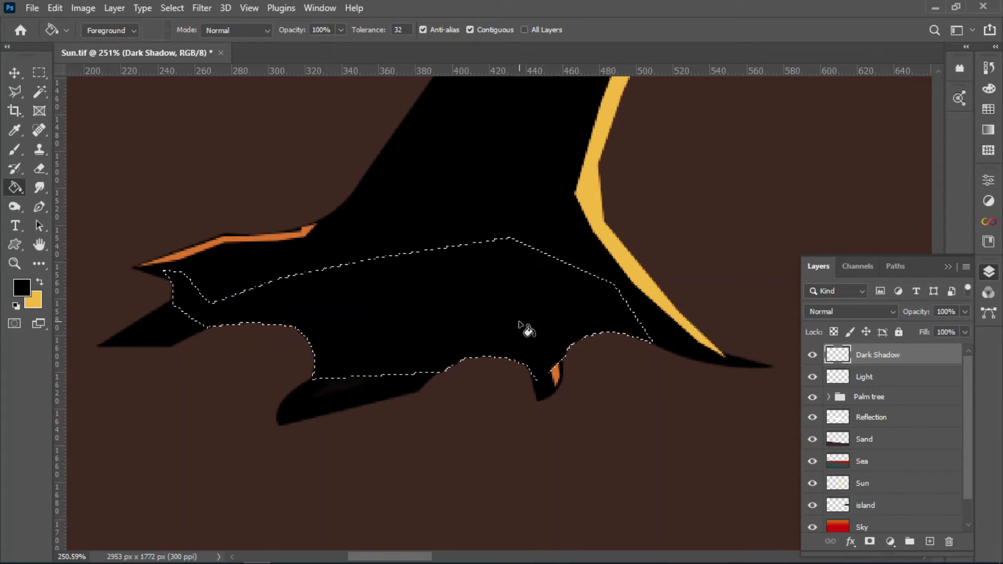
key("ctrl+d")
Step: Move the Dark Shadow layer below the Light layer and bring the tree base into view
key("v")
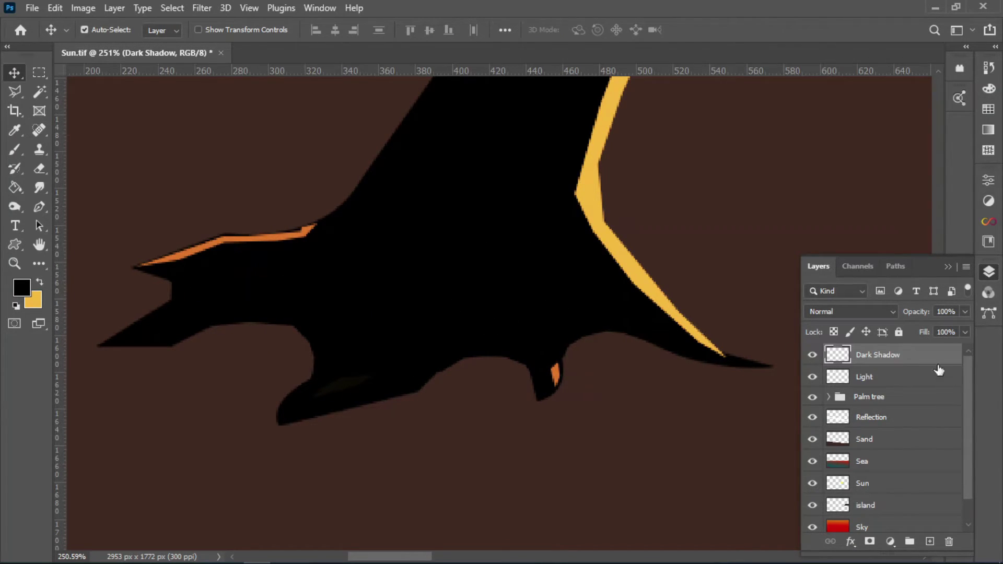
left_click_drag(912, 357, 906, 377)
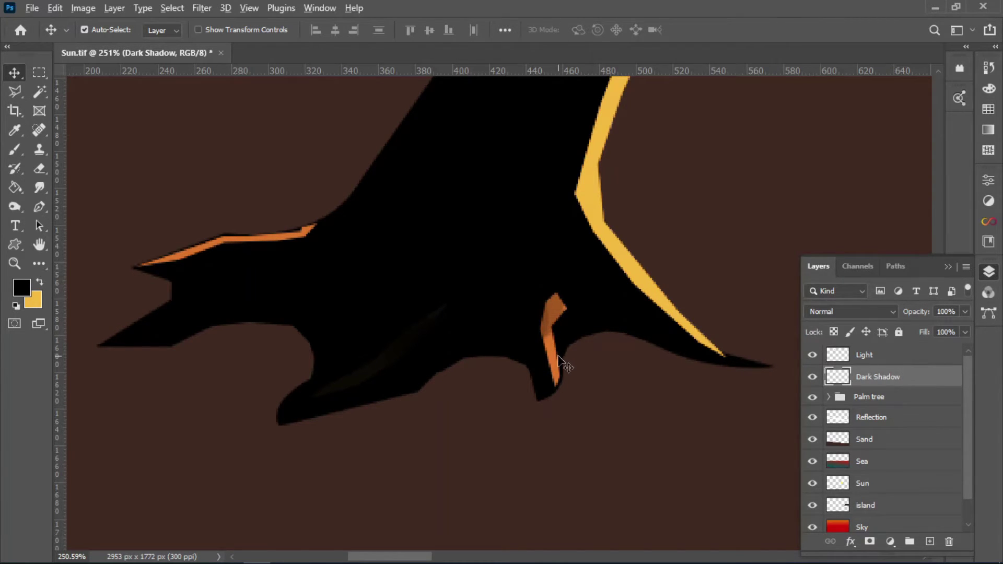
scroll(558, 361, "down", 5)
scroll(456, 464, "up", 5)
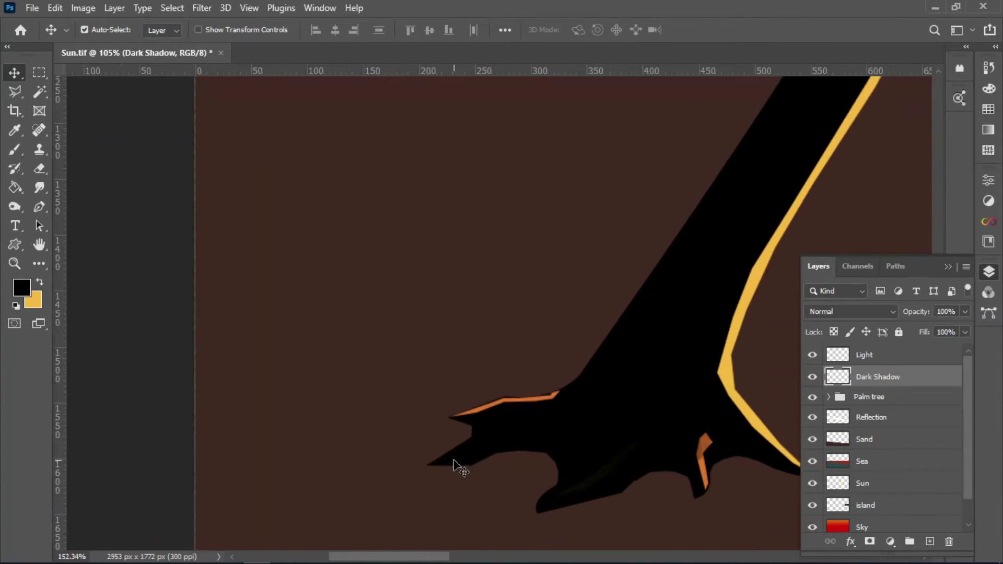
left_click_drag(601, 346, 465, 353)
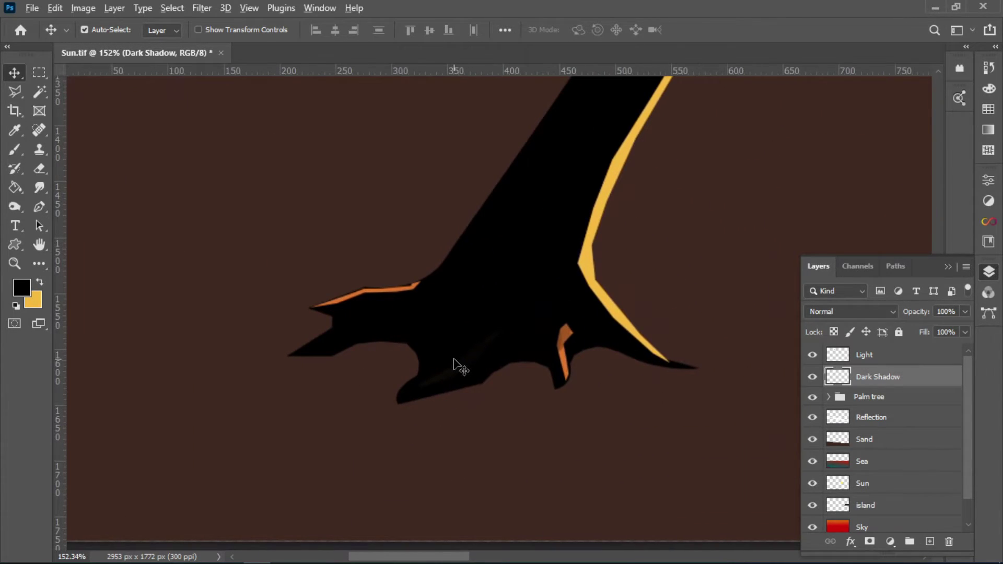
scroll(454, 364, "up", 1)
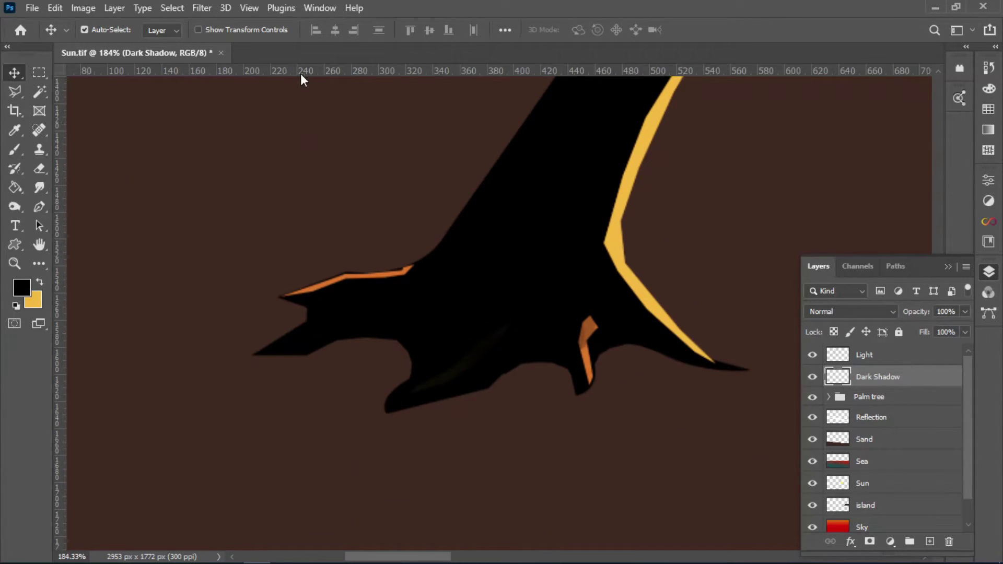
Step: Apply a Gaussian Blur of about 3.9 px radius to the dark shadow
left_click(202, 8)
mouse_move(227, 195)
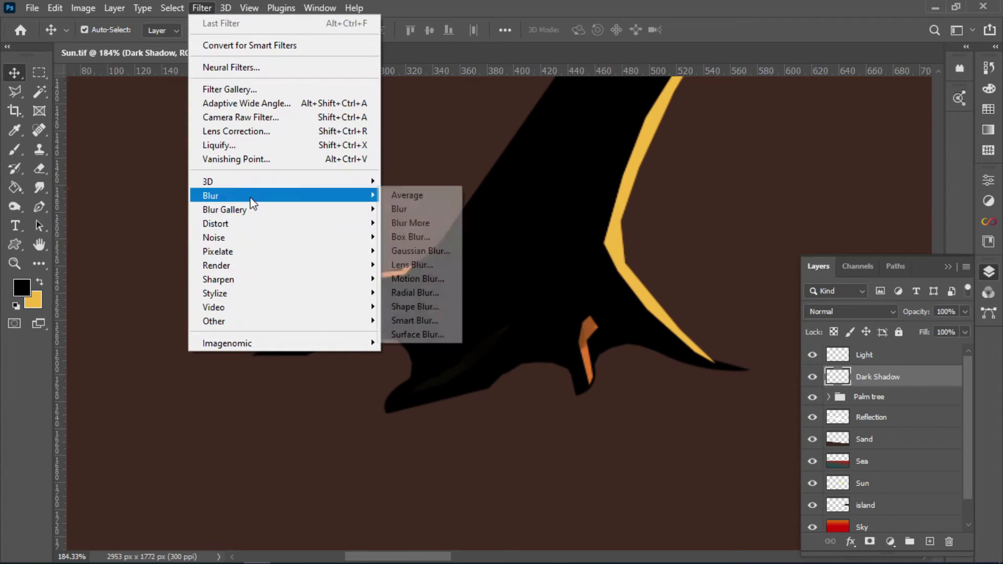
left_click(418, 251)
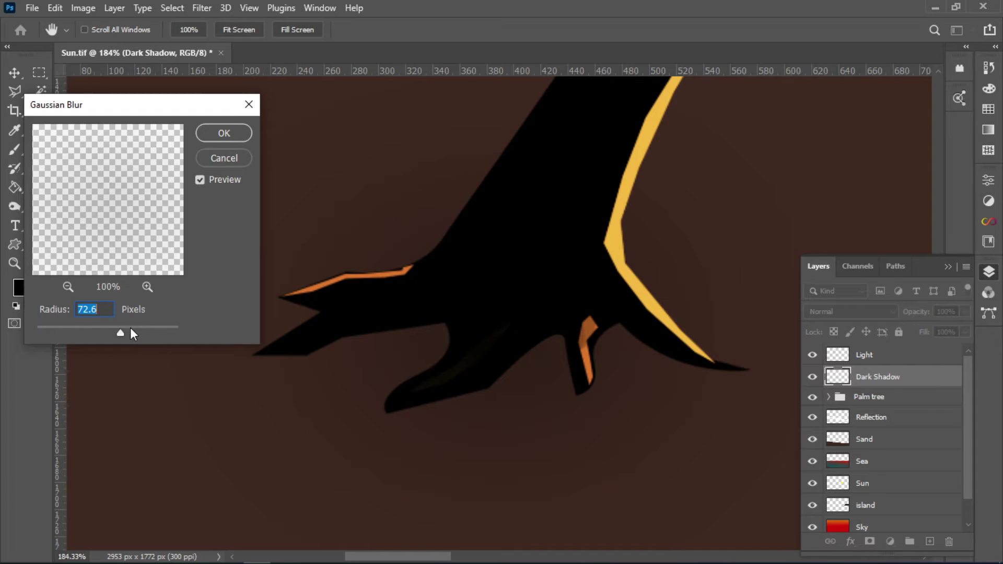
left_click(62, 329)
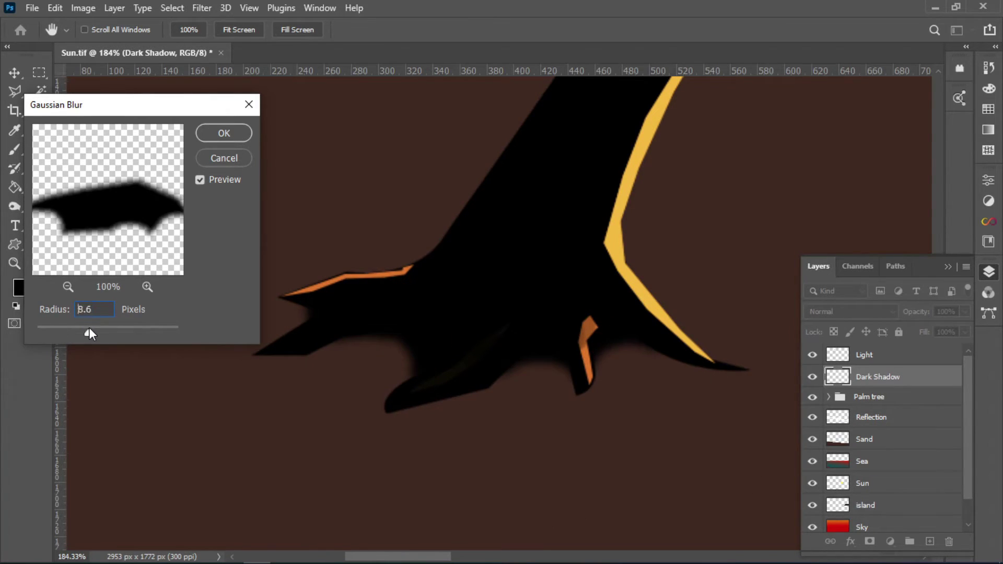
mouse_move(70, 328)
left_mouse_down()
mouse_move(57, 326)
mouse_move(66, 327)
left_mouse_up()
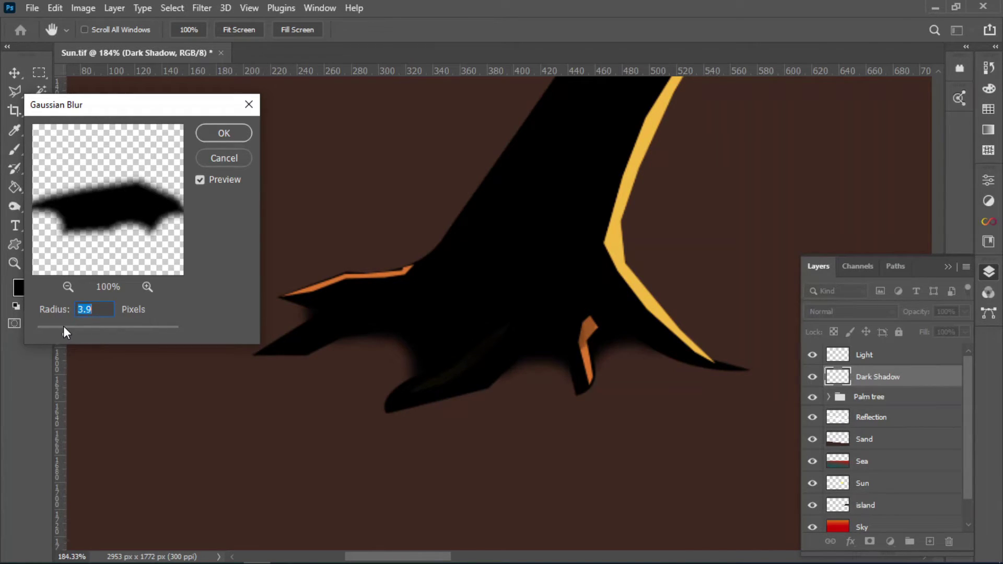
left_click(223, 134)
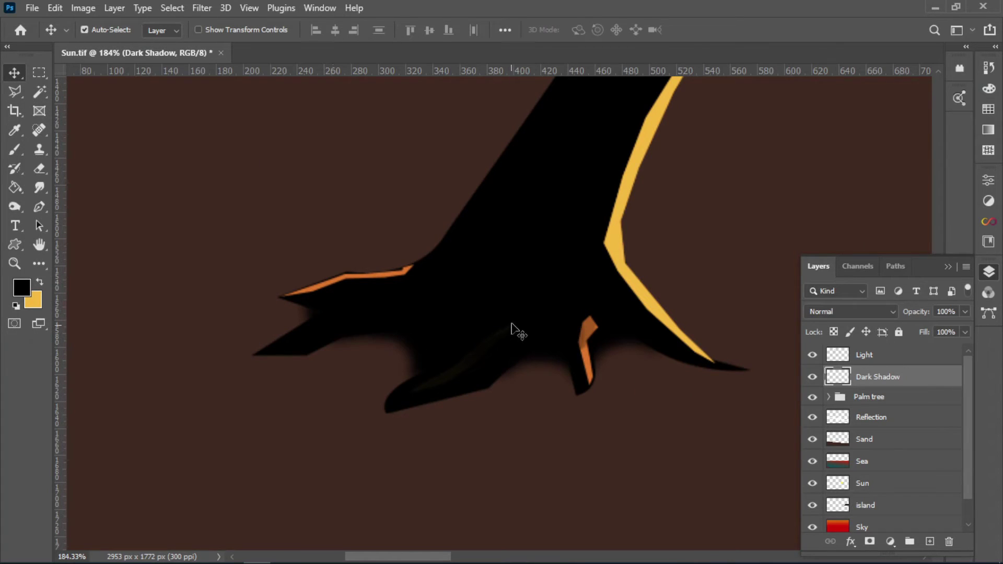
Step: Stretch the dark shadow to about 107% height, nudge it up and right, and commit
key("ctrl+t")
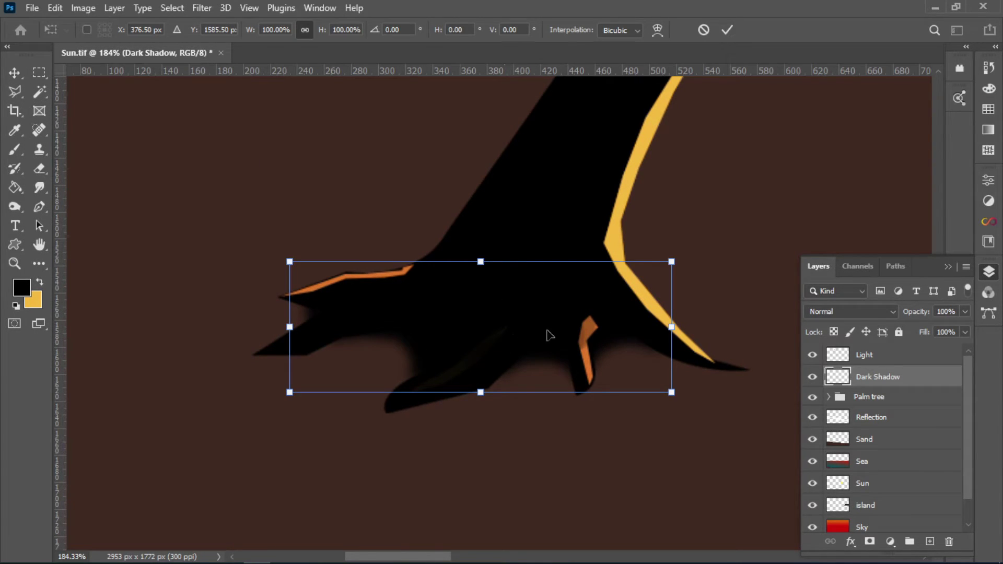
left_click_drag(466, 399, 480, 402)
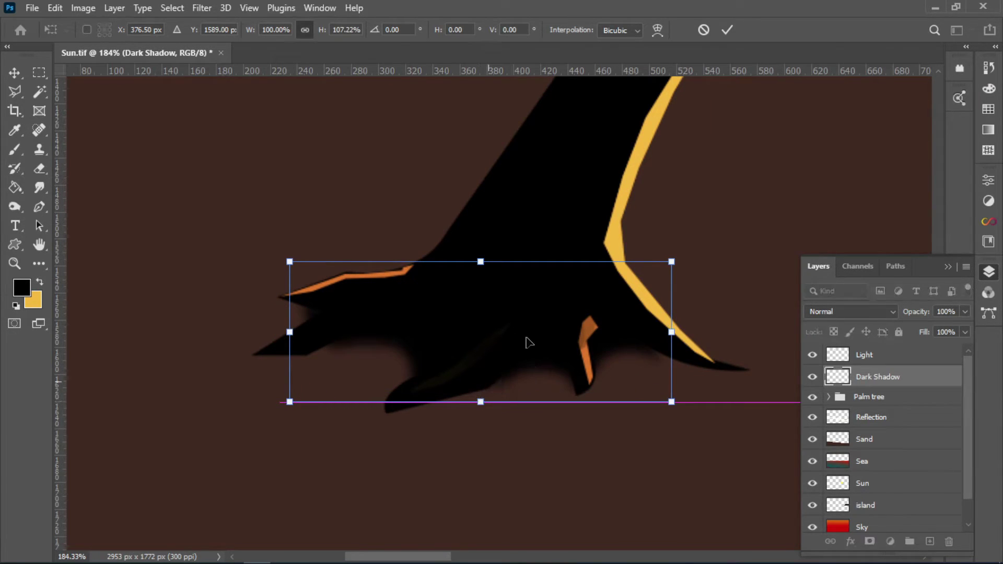
left_click(498, 304)
key("Up")
key("Up")
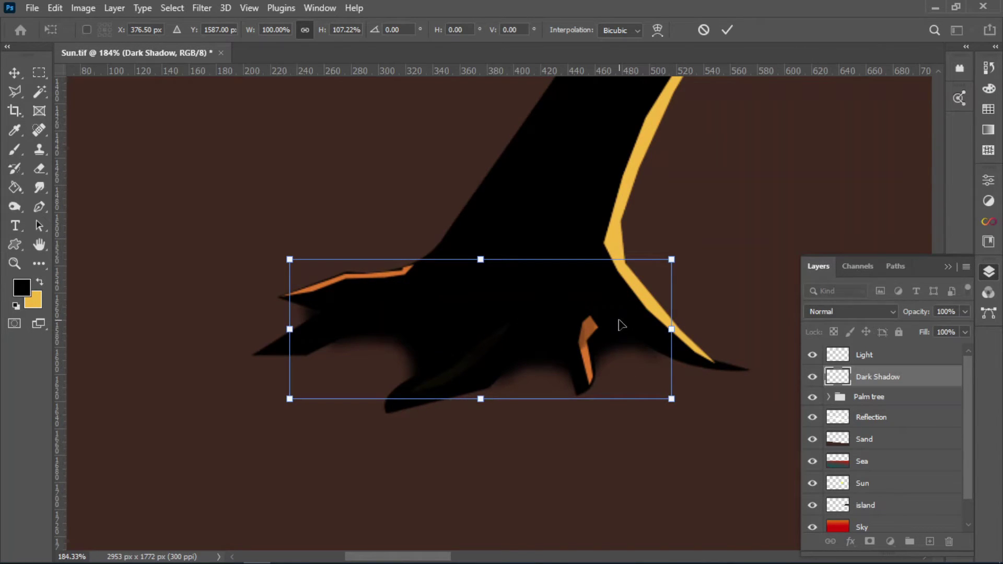
key("Right")
key("Return")
Step: Bring the trunk base into view and reselect the Dark Shadow layer
scroll(441, 340, "down", 5)
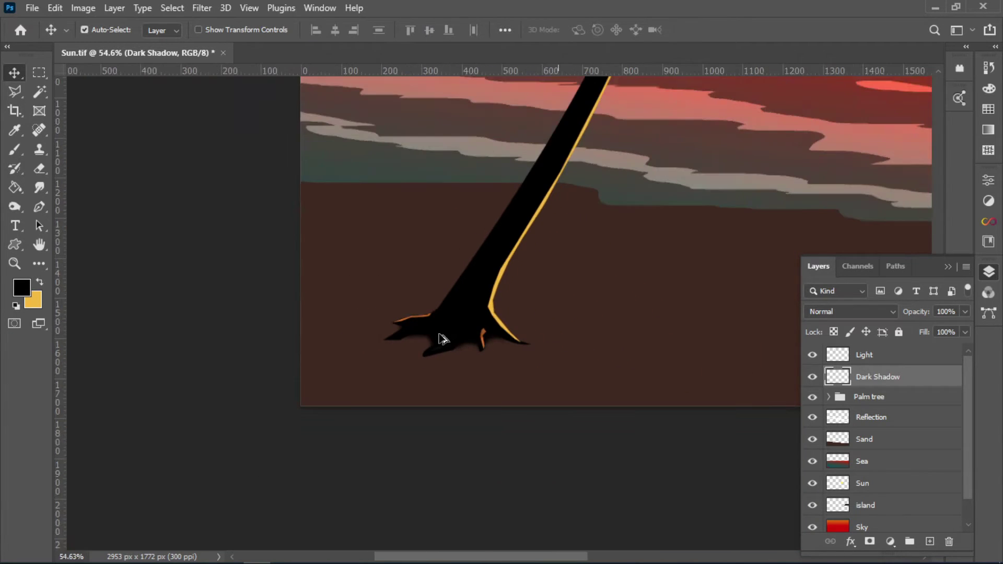
scroll(443, 362, "down", 2)
scroll(443, 362, "up", 1)
scroll(443, 362, "down", 1)
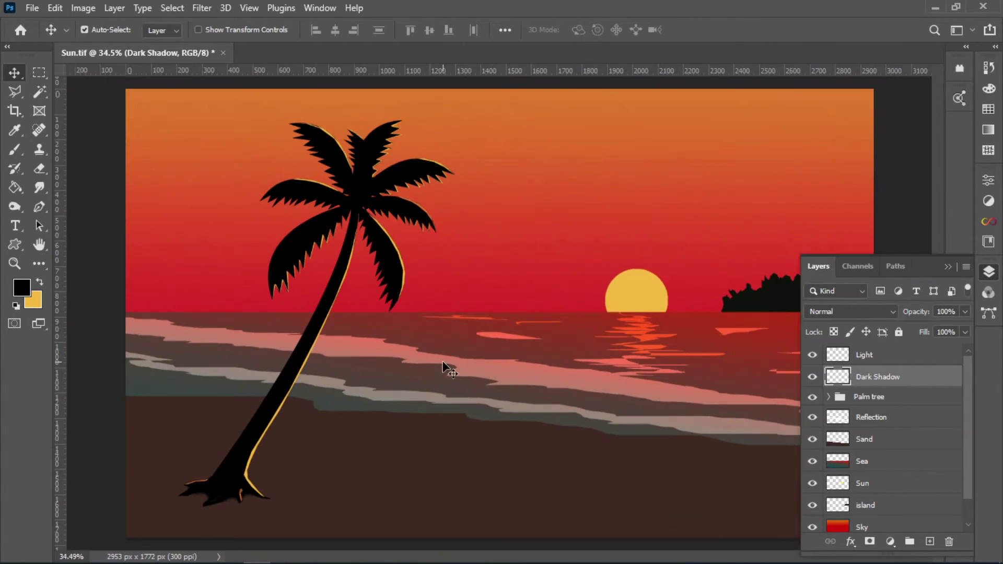
scroll(173, 483, "down", 2)
scroll(292, 465, "up", 1)
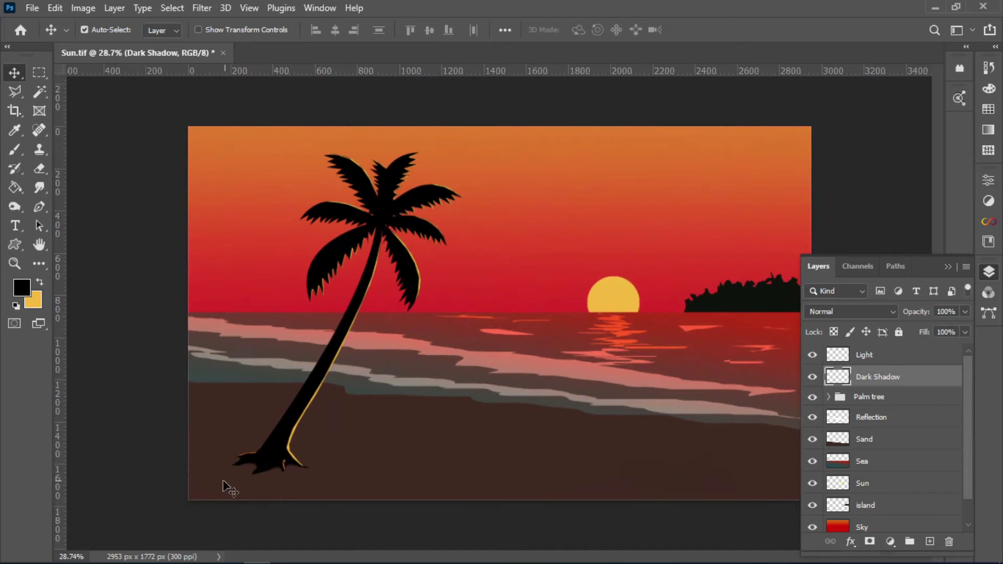
scroll(225, 488, "up", 1)
scroll(209, 478, "up", 1)
scroll(204, 475, "up", 1)
scroll(197, 468, "up", 1)
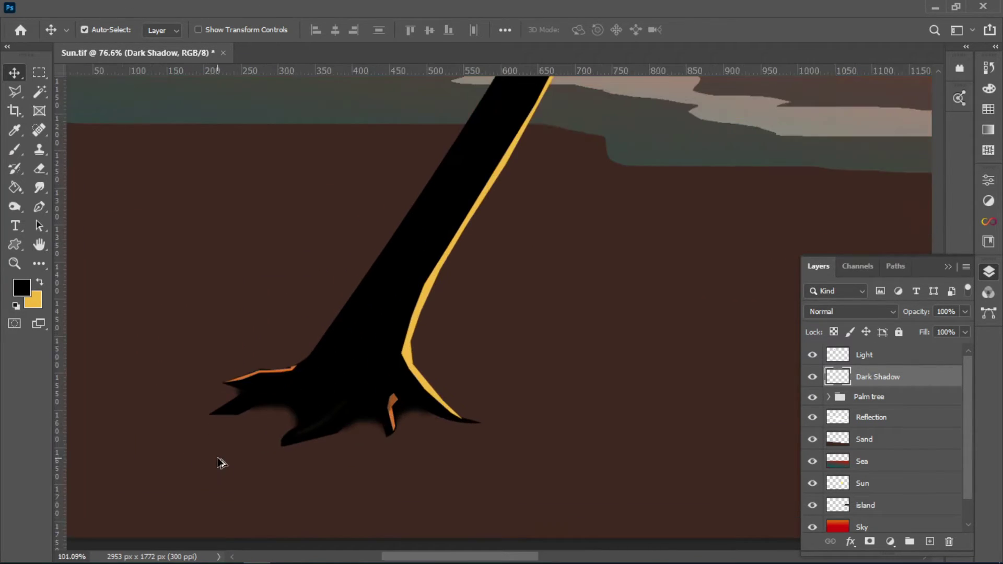
scroll(222, 463, "up", 1)
left_click_drag(241, 405, 368, 349)
scroll(338, 384, "up", 1)
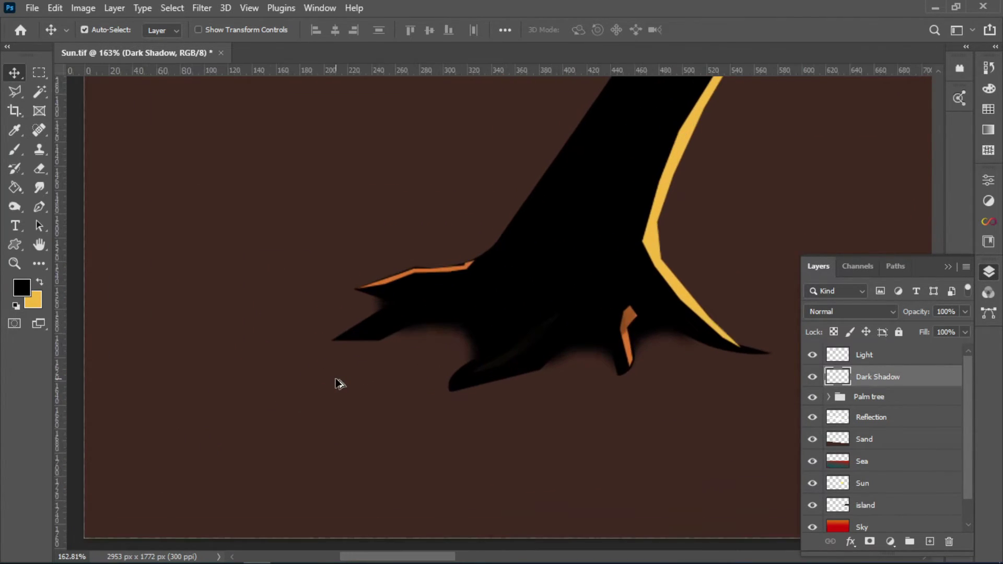
left_click(897, 356)
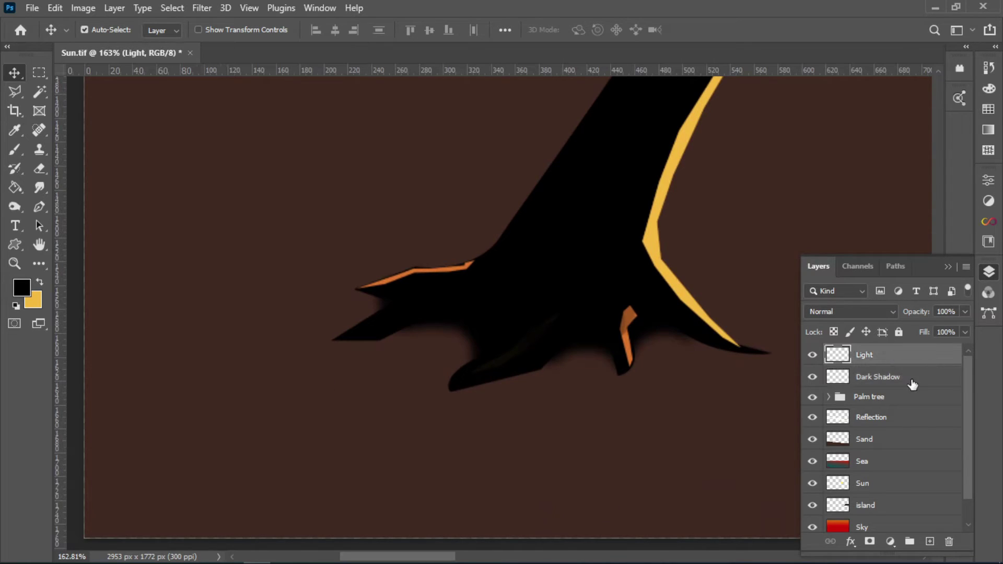
left_click(907, 380)
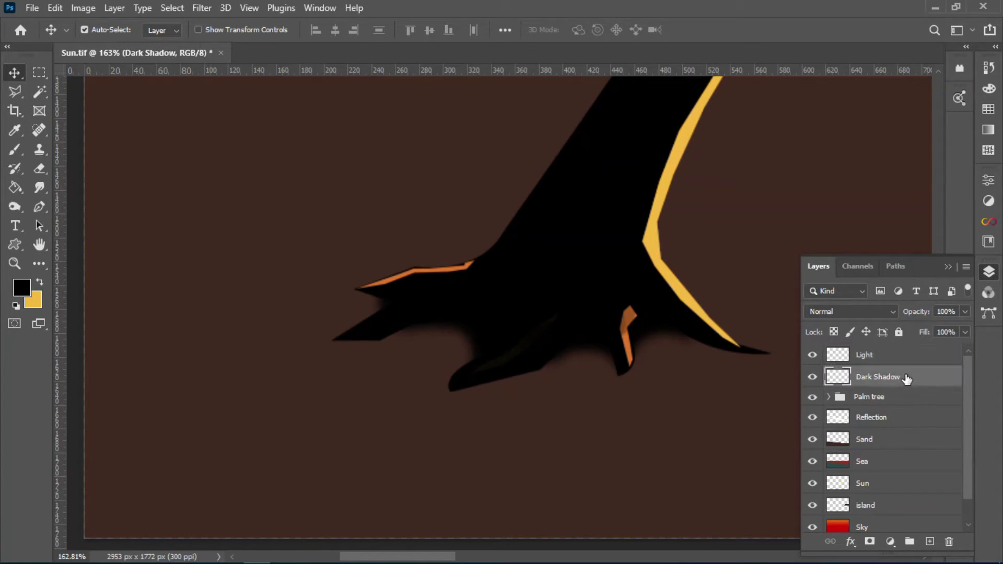
Step: Add a new layer above Dark Shadow named Shadow
left_click(930, 544)
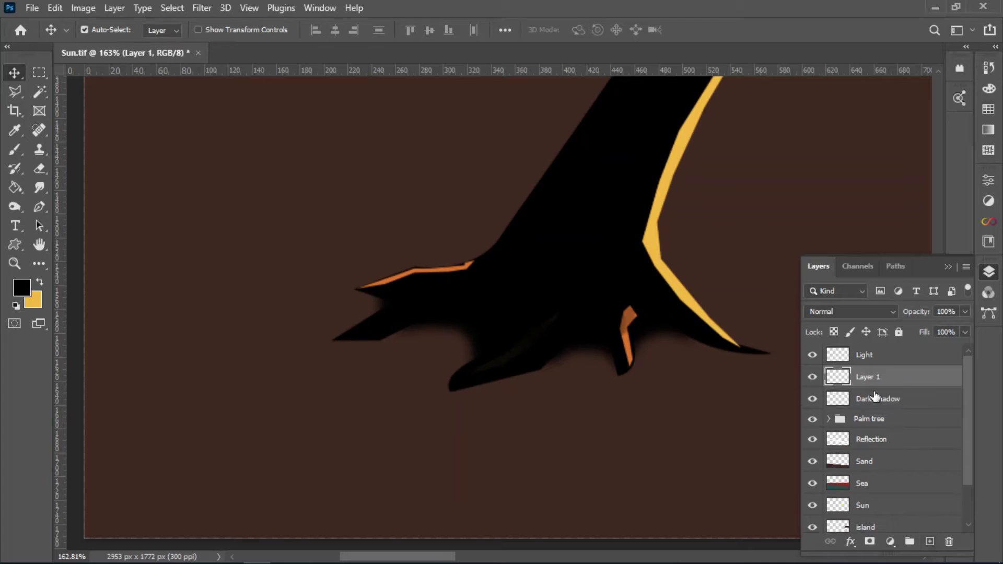
double_click(877, 377)
type("Shadow")
key("Return")
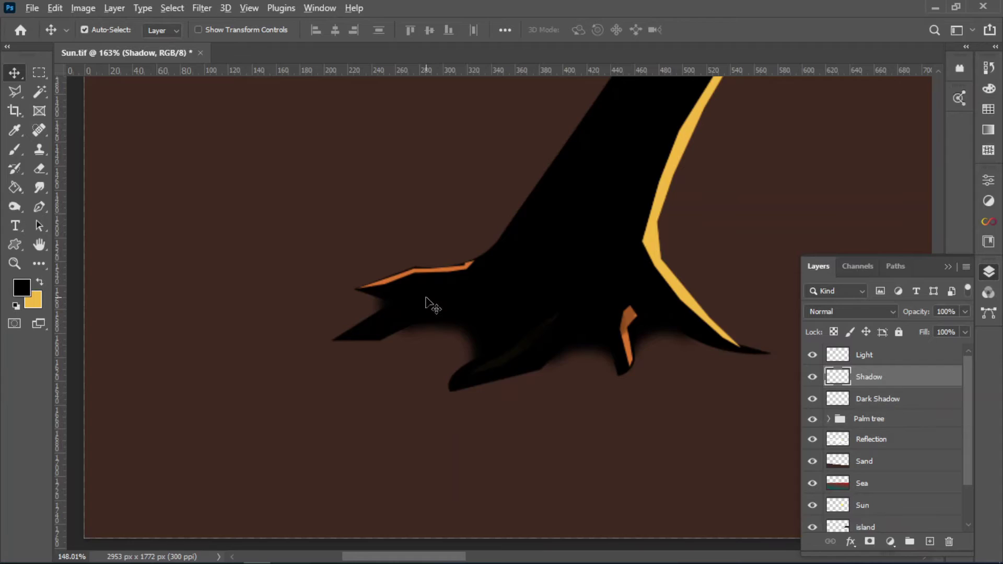
Step: Lasso a long freehand shadow shape from the tree base toward the lower-left corner
scroll(426, 299, "down", 2)
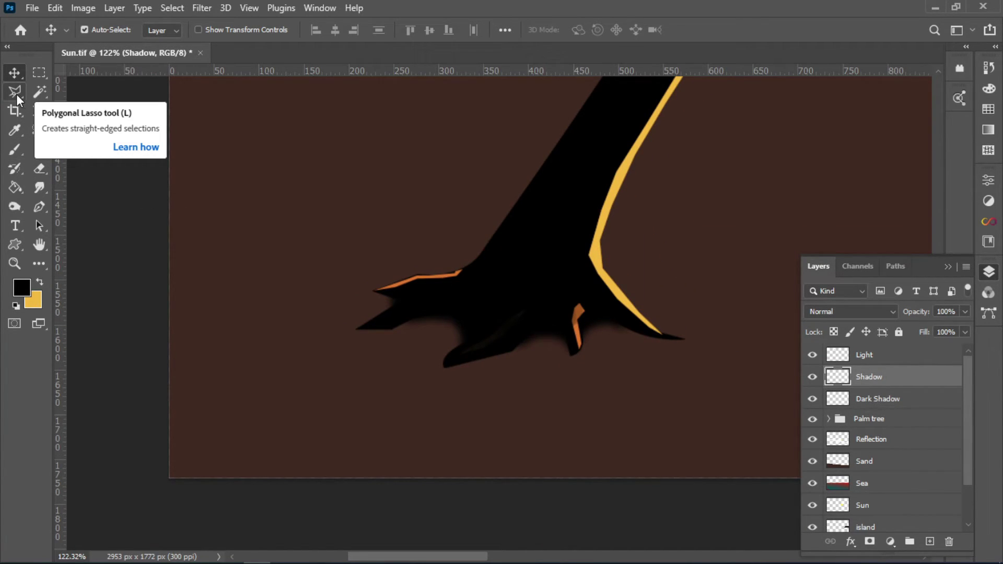
left_click_drag(16, 94, 65, 92)
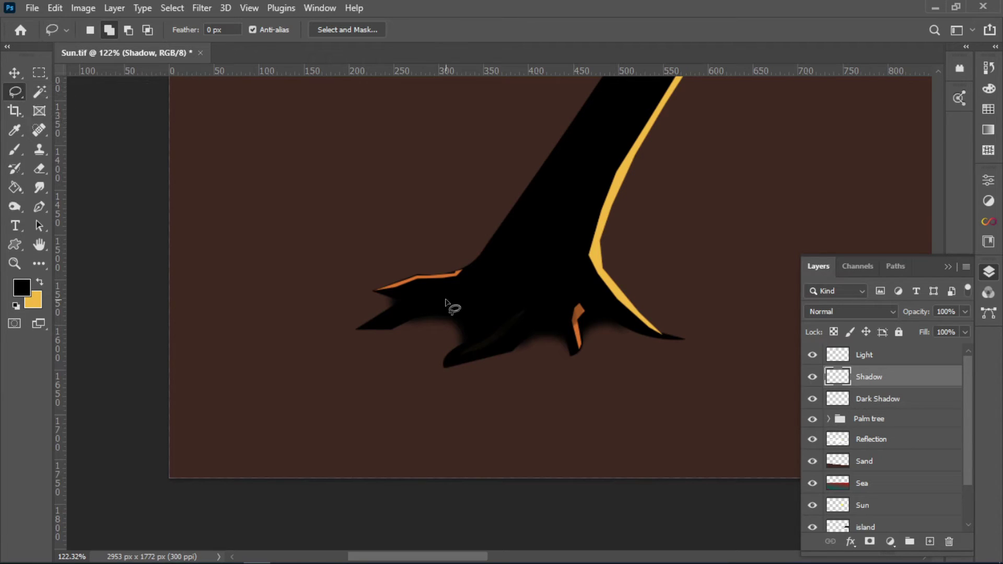
mouse_move(382, 295)
left_mouse_down()
mouse_move(283, 383)
mouse_move(157, 444)
mouse_move(161, 486)
mouse_move(234, 486)
mouse_move(445, 401)
mouse_move(621, 362)
mouse_move(650, 350)
mouse_move(654, 335)
mouse_move(477, 287)
mouse_move(395, 291)
left_mouse_up()
scroll(575, 298, "down", 1)
Step: Paint Bucket-fill the long shadow selection with black and deselect
left_click(15, 187)
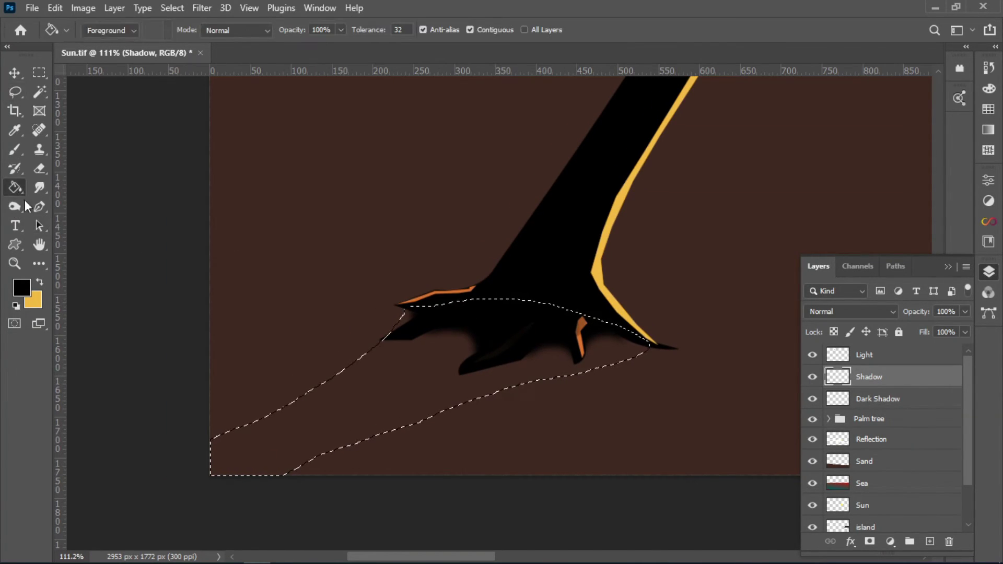
left_click(360, 398)
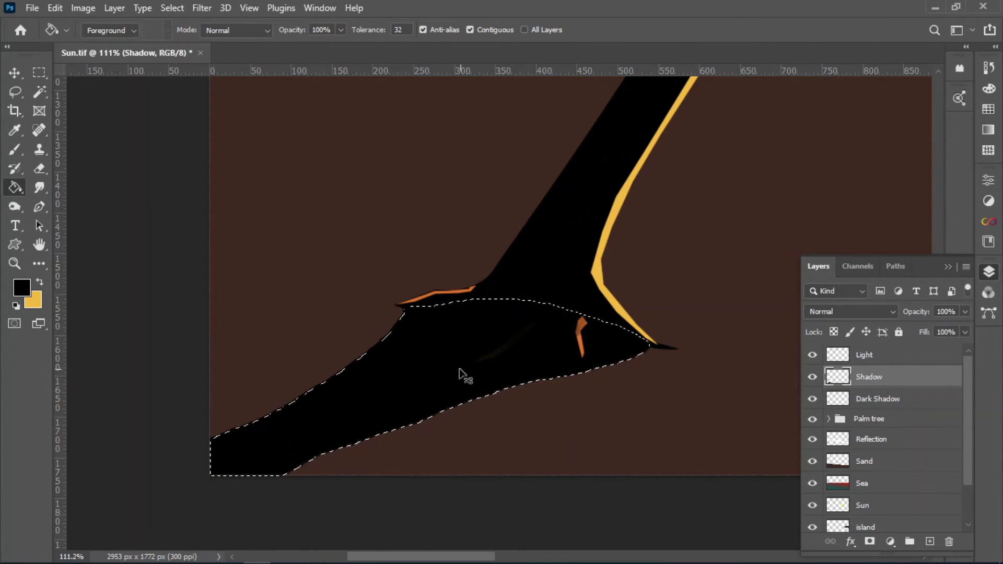
key("ctrl+d")
Step: Lower the Shadow layer's Fill to 80%
key("v")
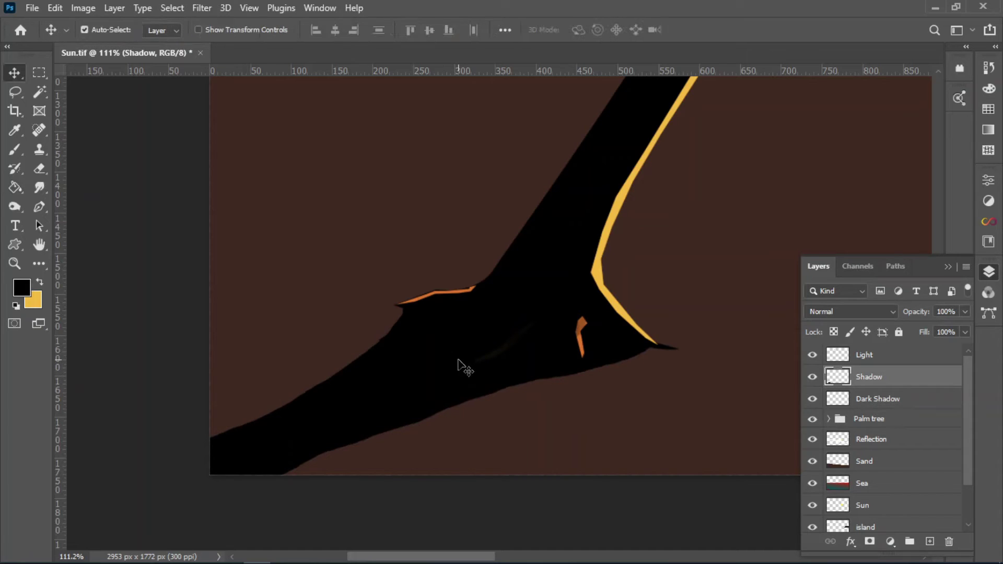
scroll(460, 366, "down", 2)
scroll(460, 369, "down", 2)
scroll(460, 369, "down", 1)
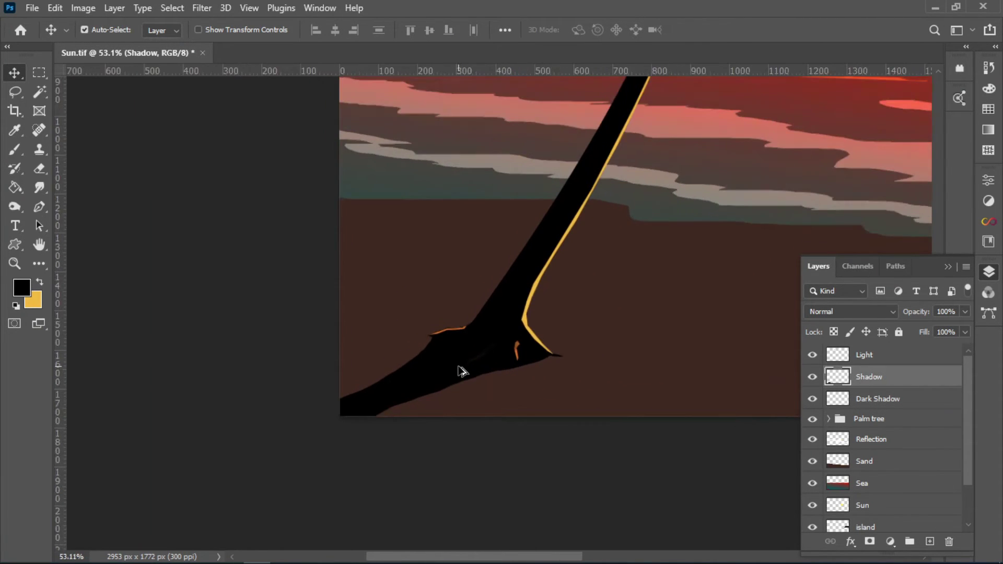
scroll(459, 369, "up", 1)
scroll(460, 368, "down", 1)
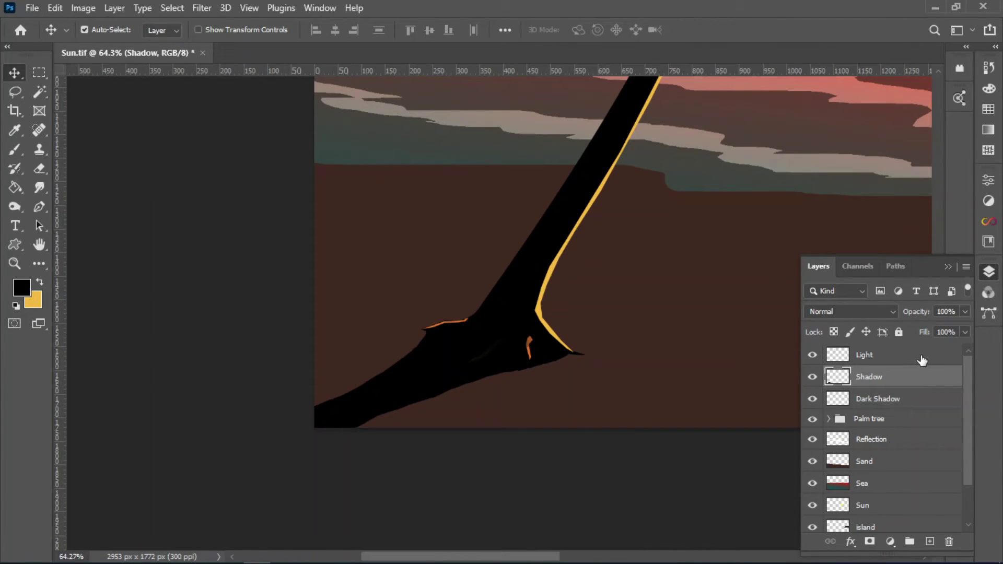
left_click_drag(921, 335, 906, 337)
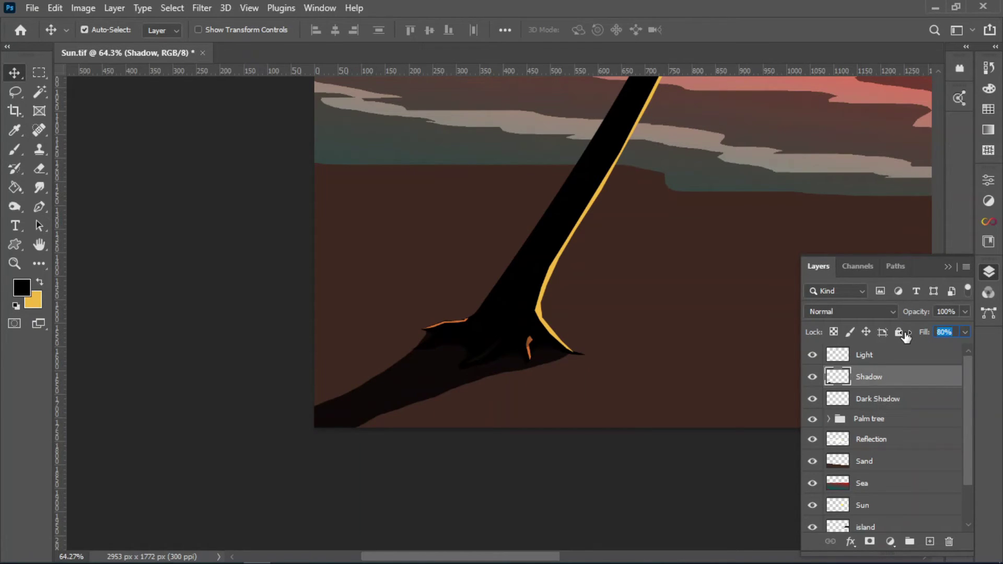
scroll(578, 362, "down", 2)
scroll(578, 363, "down", 2)
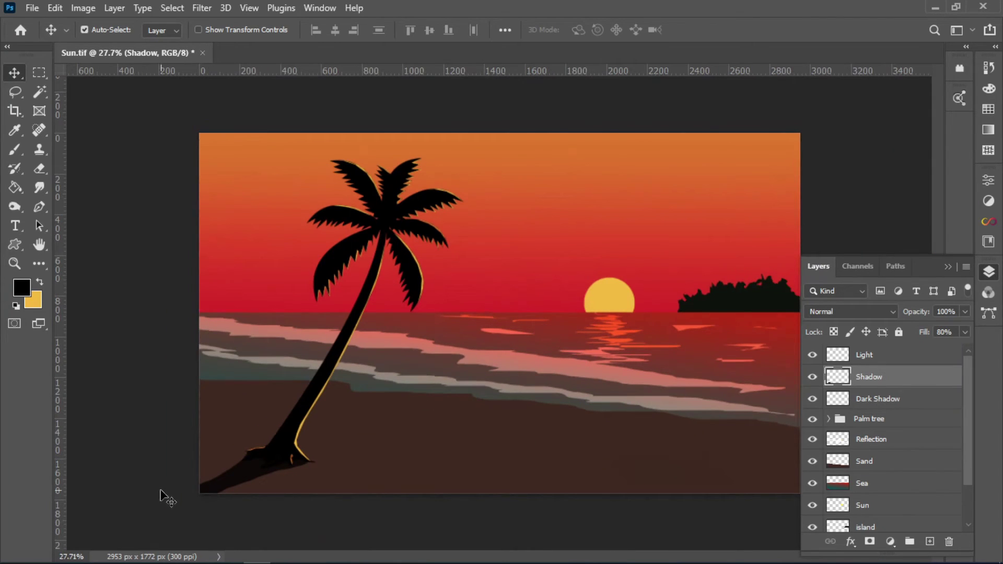
Step: Scrub the Shadow layer's Fill from 80% to 86% in the Layers panel
scroll(208, 481, "up", 4)
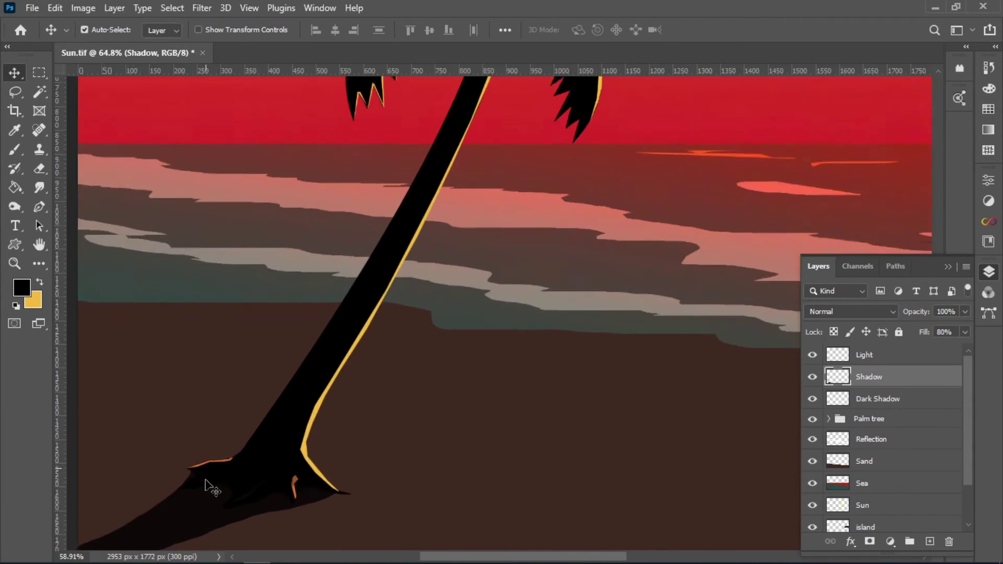
scroll(209, 484, "down", 3)
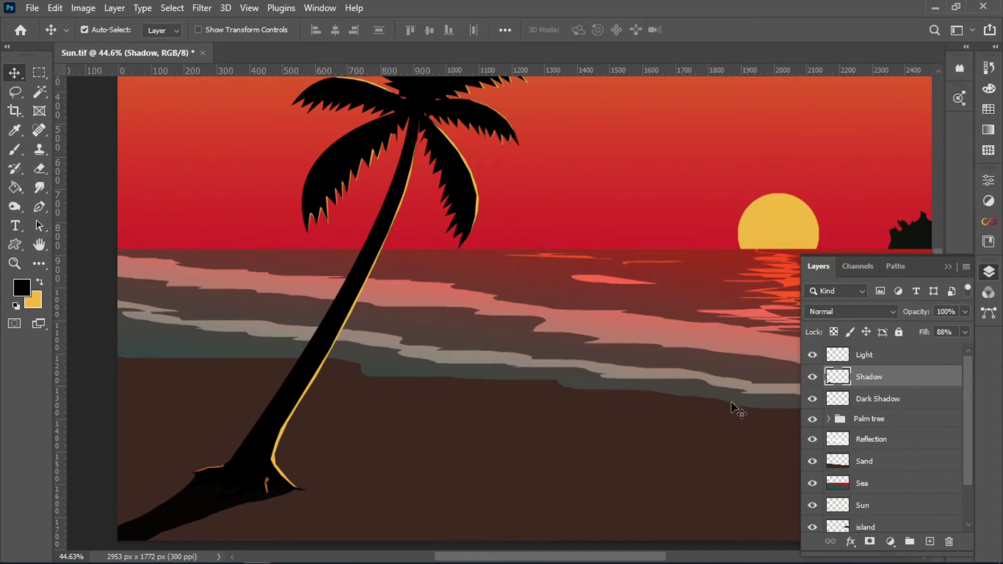
scroll(454, 441, "down", 1)
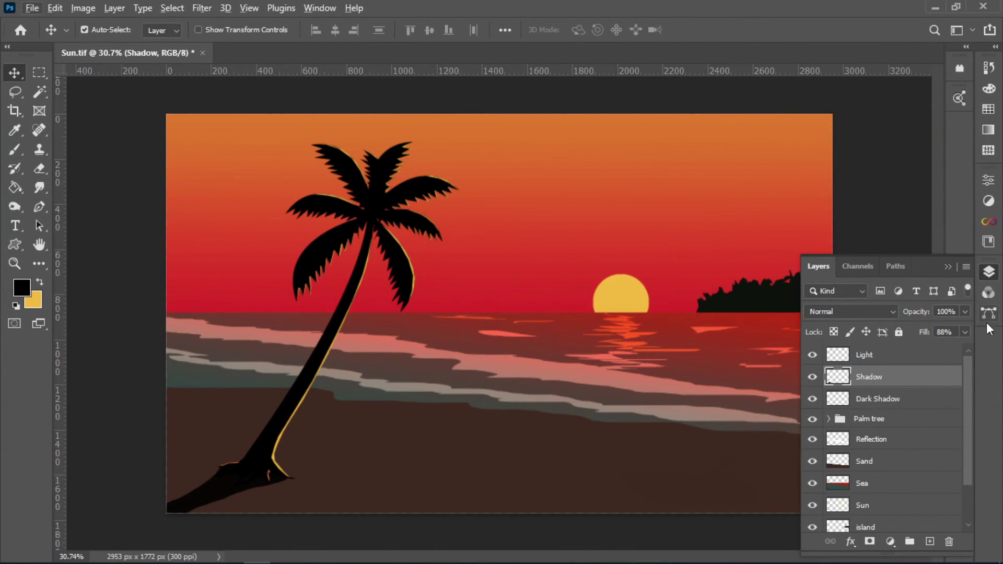
left_click_drag(921, 337, 916, 337)
scroll(365, 357, "down", 1)
scroll(364, 356, "down", 1)
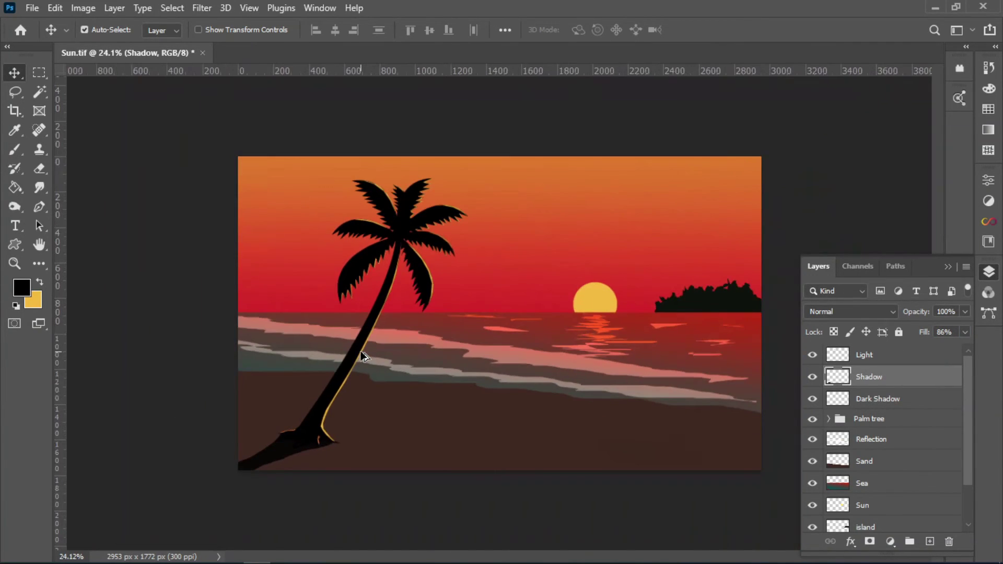
scroll(364, 356, "up", 1)
scroll(364, 356, "up", 1)
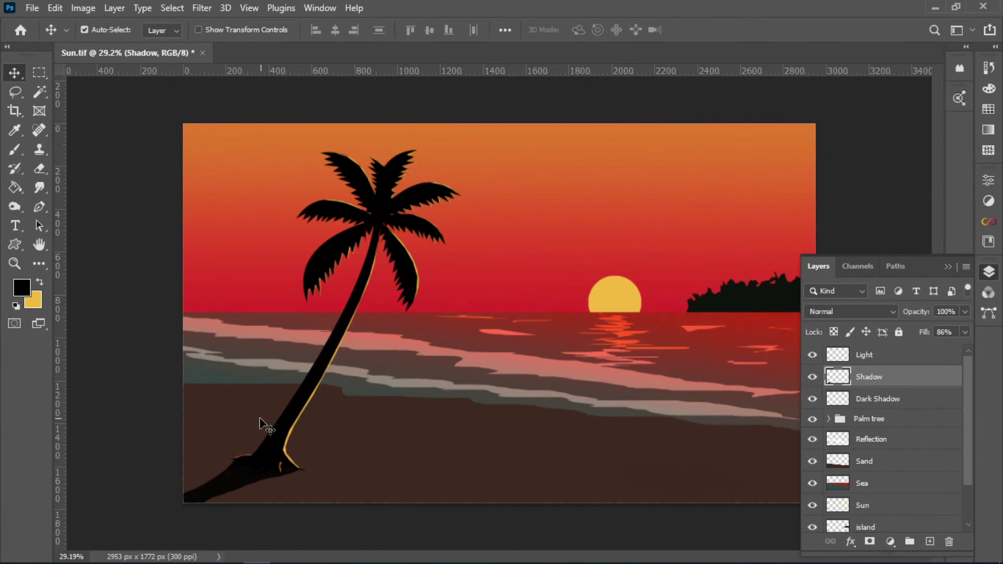
Step: Skew the Shadow layer by dragging its bottom-left handle further left, then commit
key("ctrl+t")
right_click(242, 477)
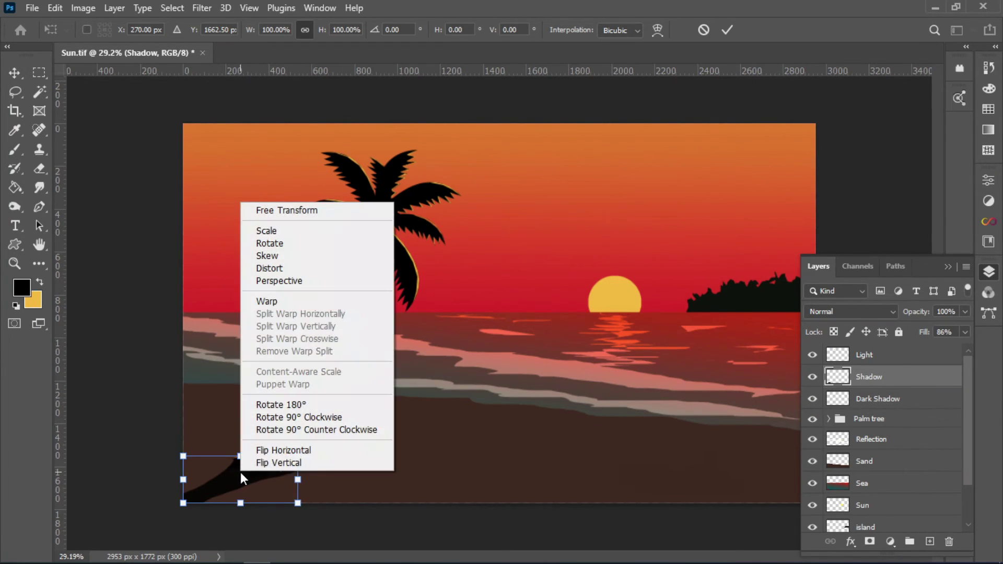
left_click(305, 254)
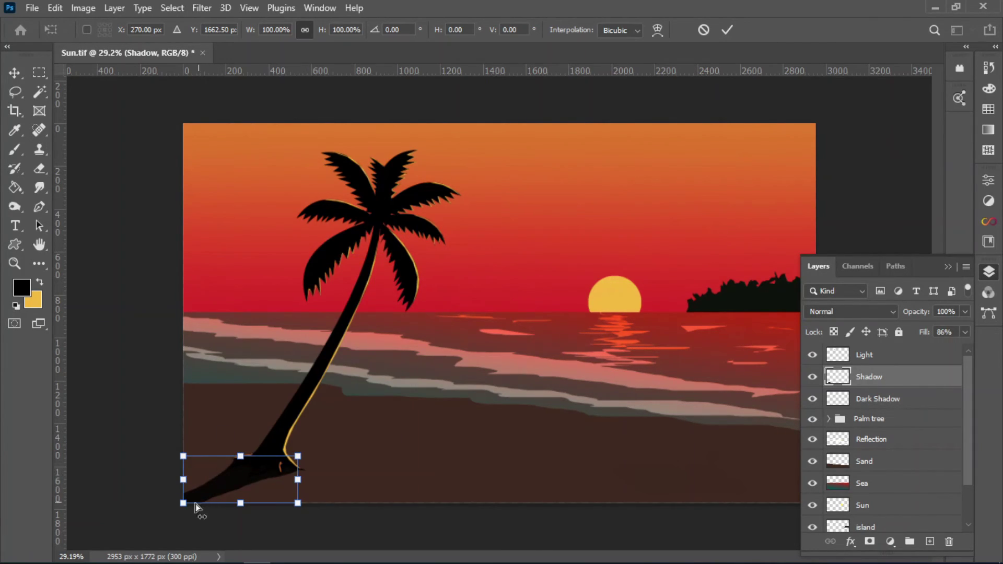
left_click_drag(183, 504, 176, 503)
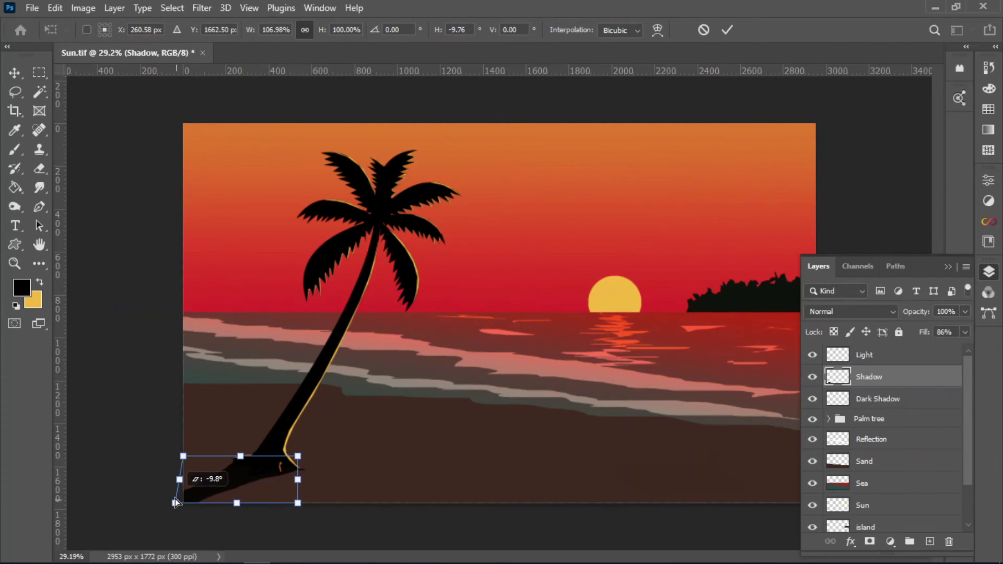
mouse_move(175, 503)
left_mouse_down()
mouse_move(171, 496)
mouse_move(174, 506)
left_mouse_up()
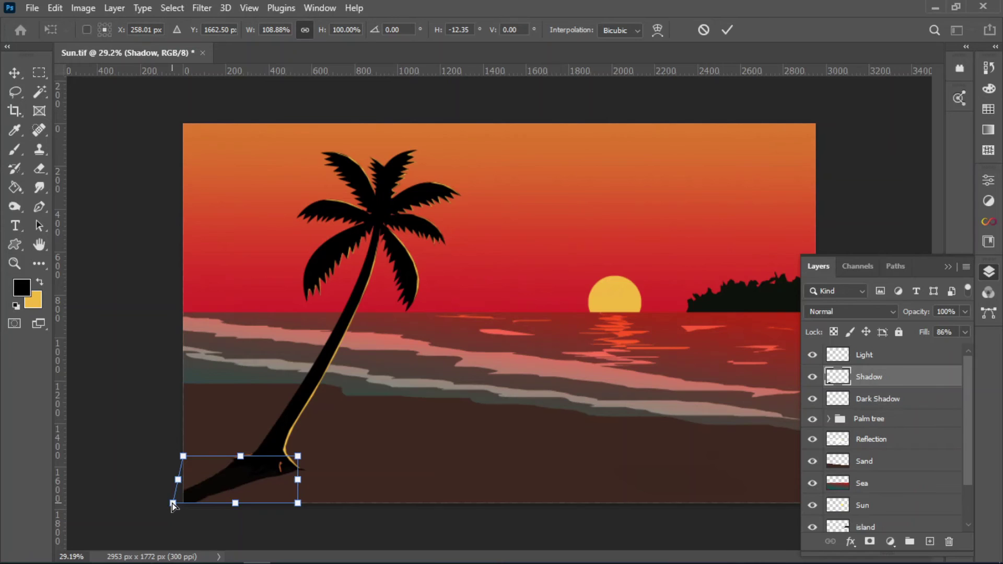
key("Return")
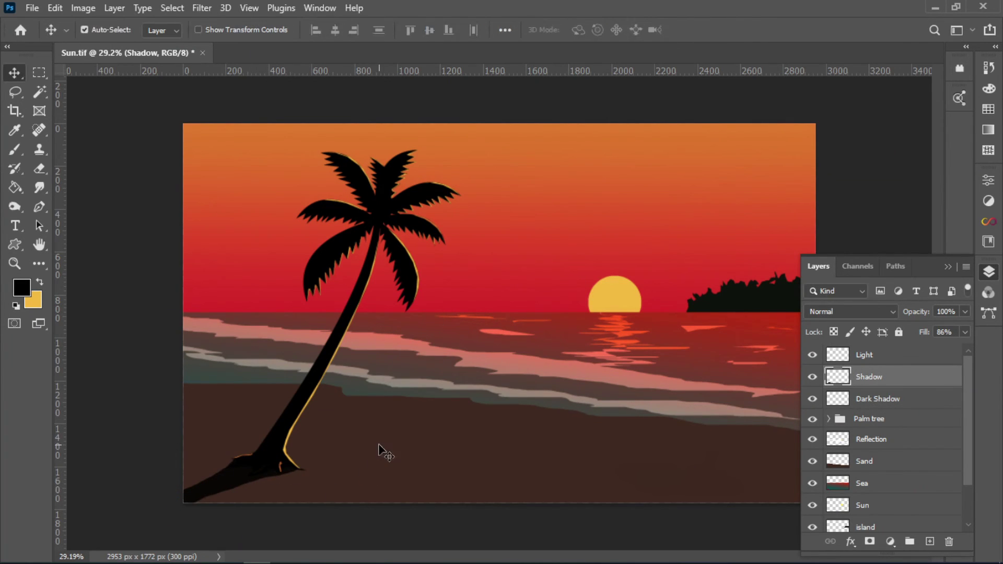
Step: Nudge the Shadow layer a few pixels into place
scroll(128, 502, "up", 5)
scroll(151, 444, "up", 2)
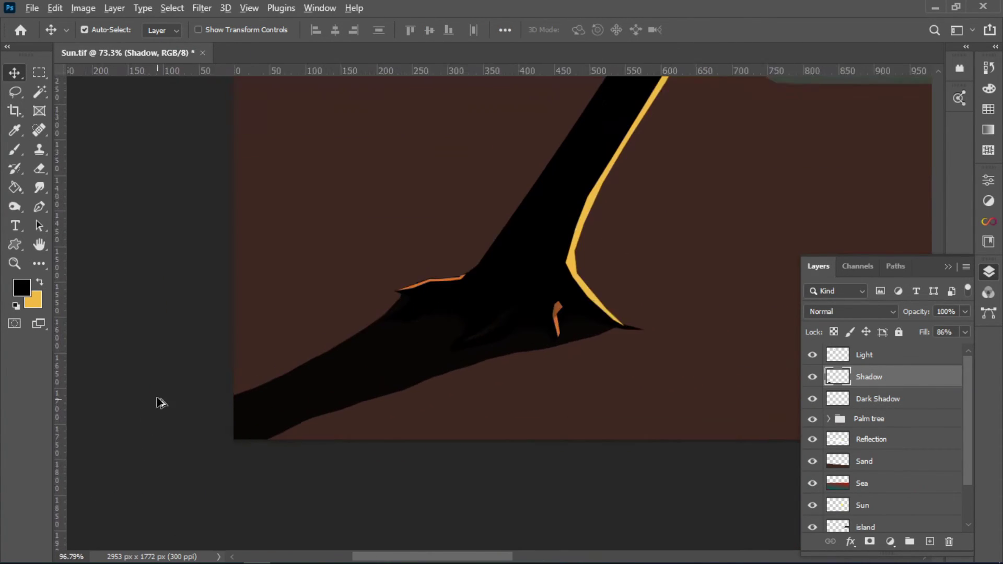
left_click_drag(468, 354, 468, 354)
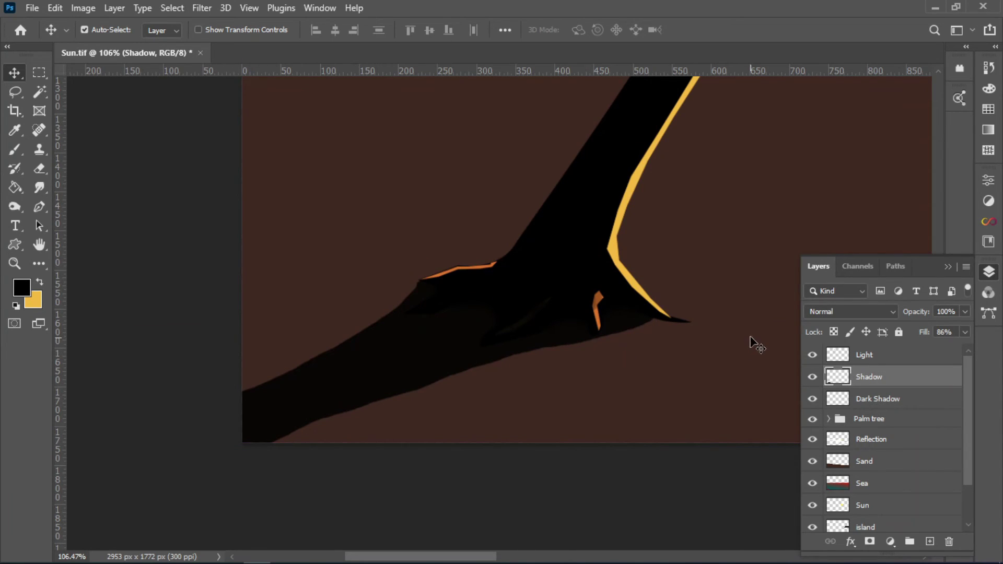
Step: Warp the shadow, pulling its right corner out and curving its top and bottom edges
key("ctrl+t")
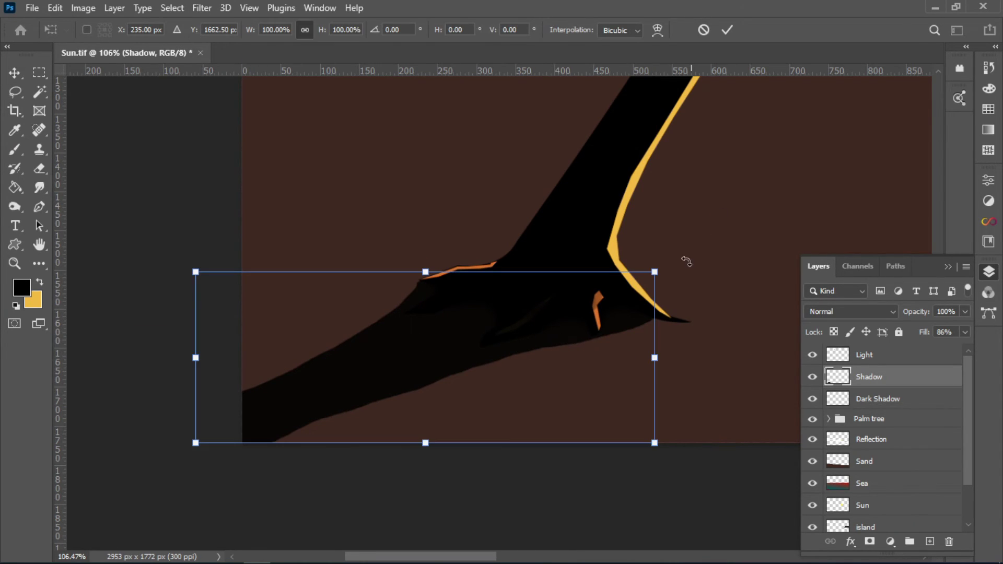
left_click(657, 30)
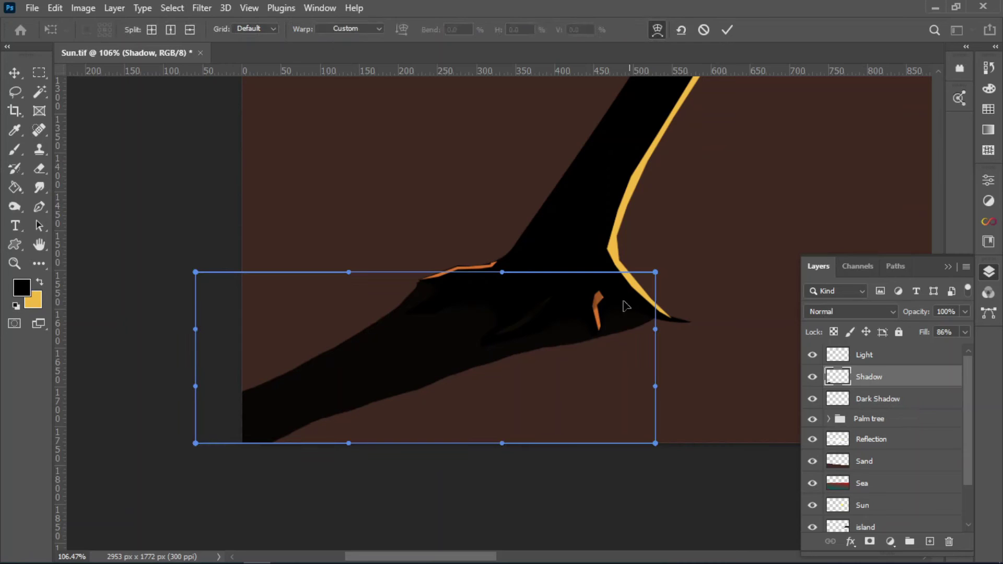
left_click_drag(655, 273, 689, 284)
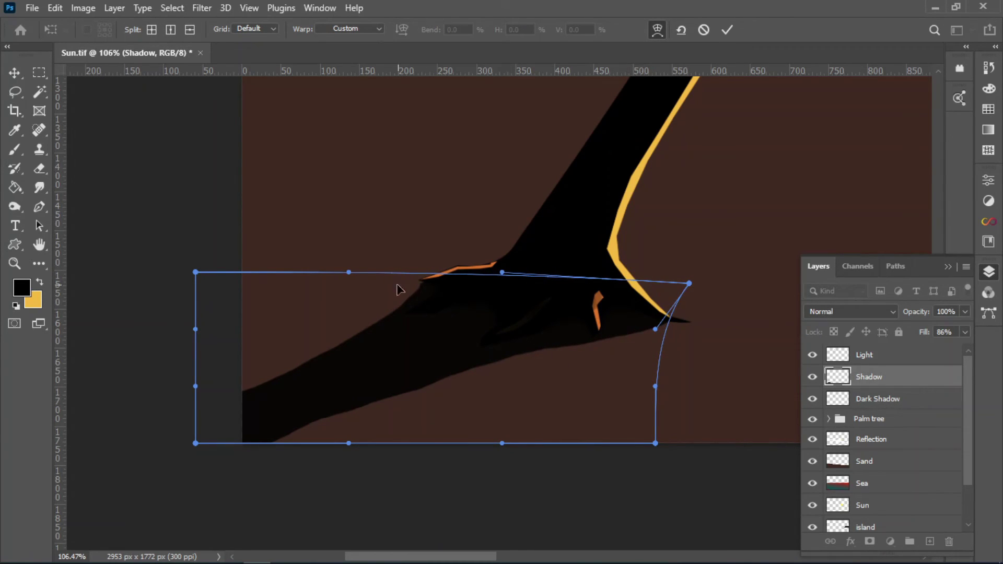
left_click_drag(347, 272, 352, 266)
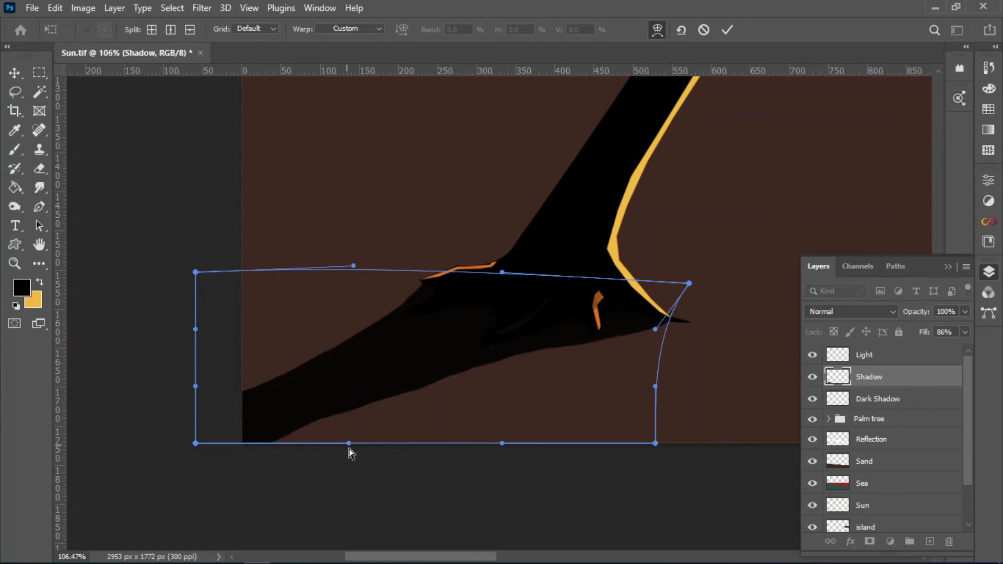
left_click_drag(348, 443, 346, 446)
mouse_move(502, 444)
left_mouse_down()
mouse_move(503, 428)
mouse_move(469, 422)
left_mouse_up()
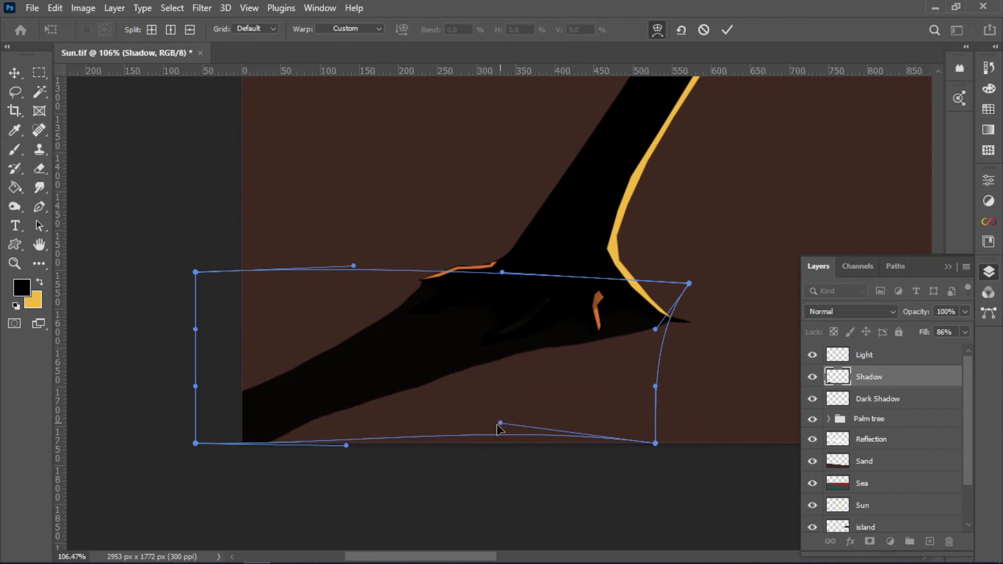
left_click_drag(346, 446, 307, 486)
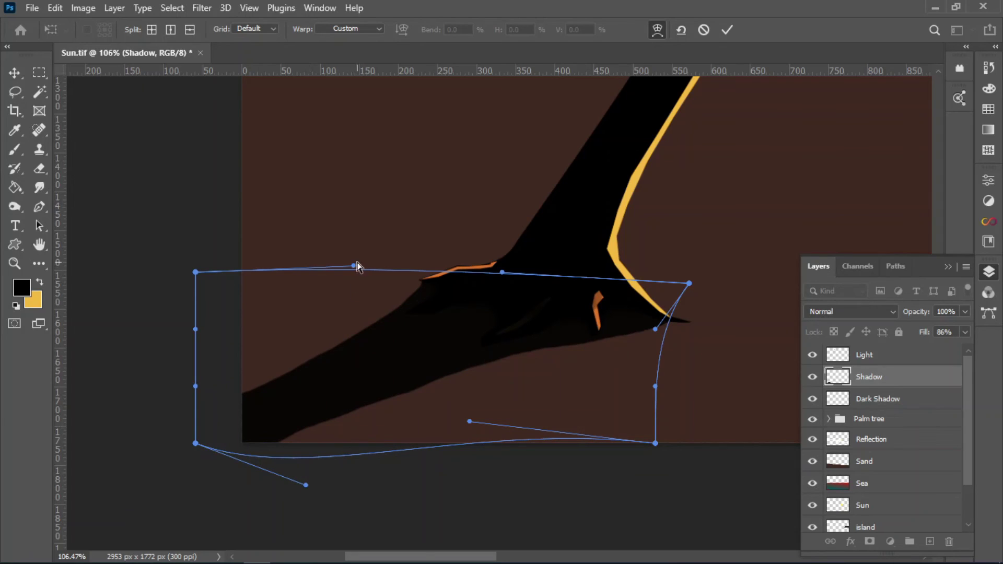
left_click_drag(353, 266, 356, 269)
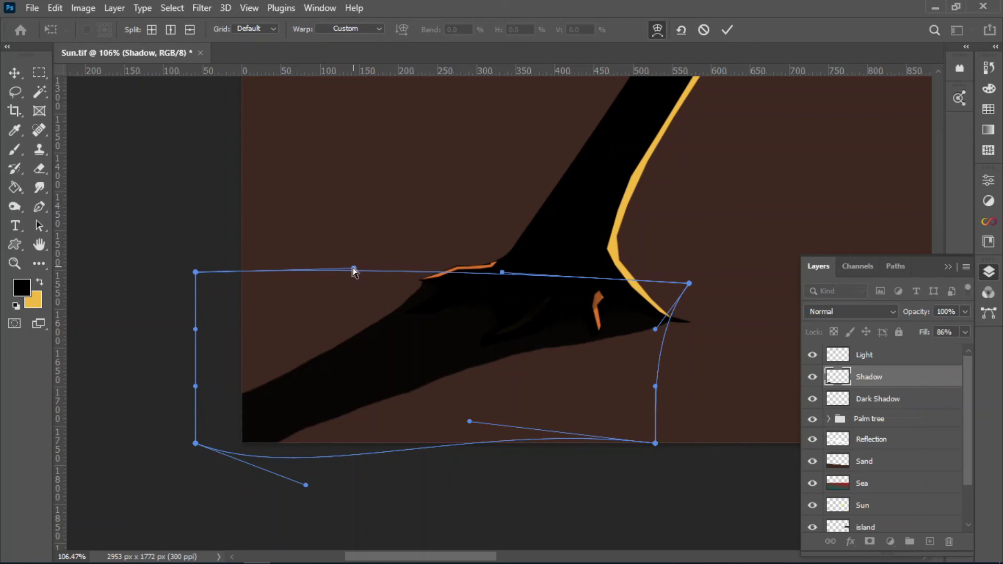
left_click_drag(353, 269, 351, 268)
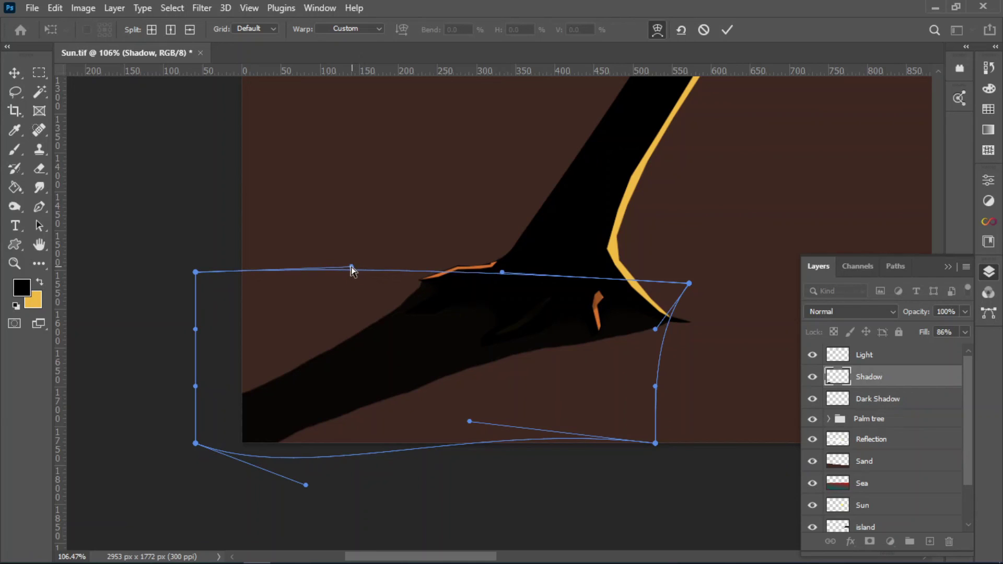
left_click(727, 29)
Step: Zoom out to the full scene and drop the Shadow layer's Fill to about 80%
scroll(403, 292, "down", 3)
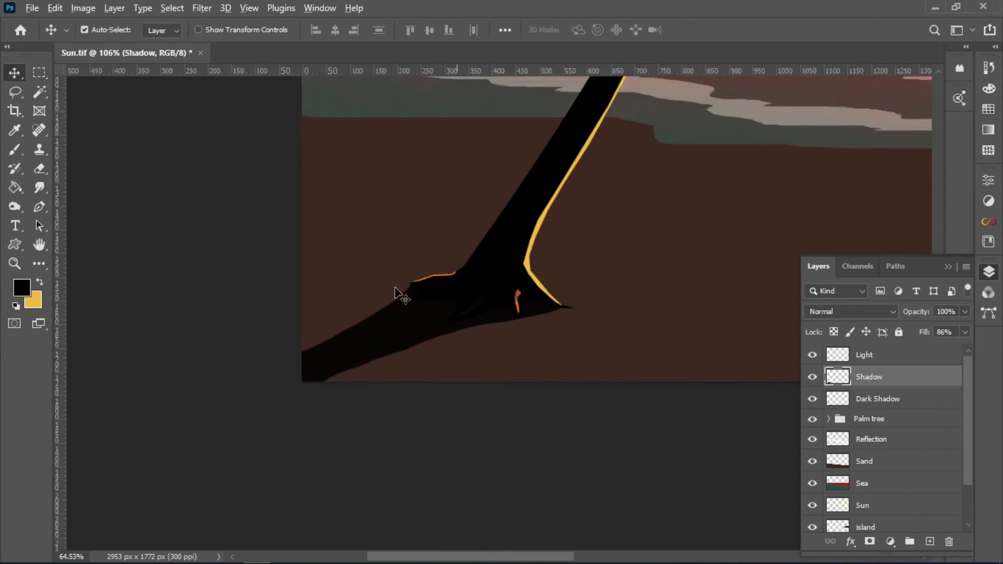
scroll(408, 297, "down", 3)
scroll(407, 298, "down", 2)
scroll(521, 315, "up", 1)
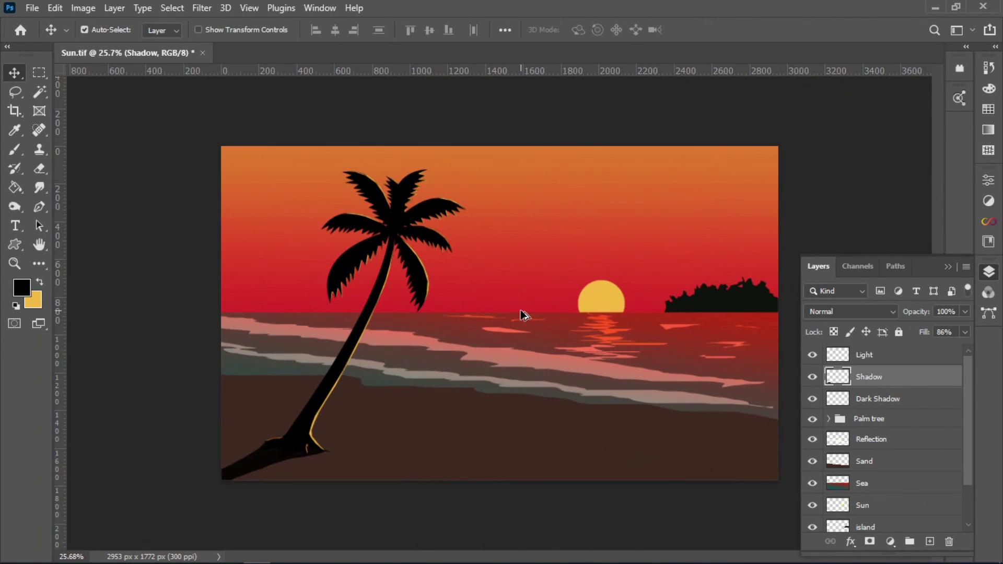
left_click_drag(928, 332, 924, 334)
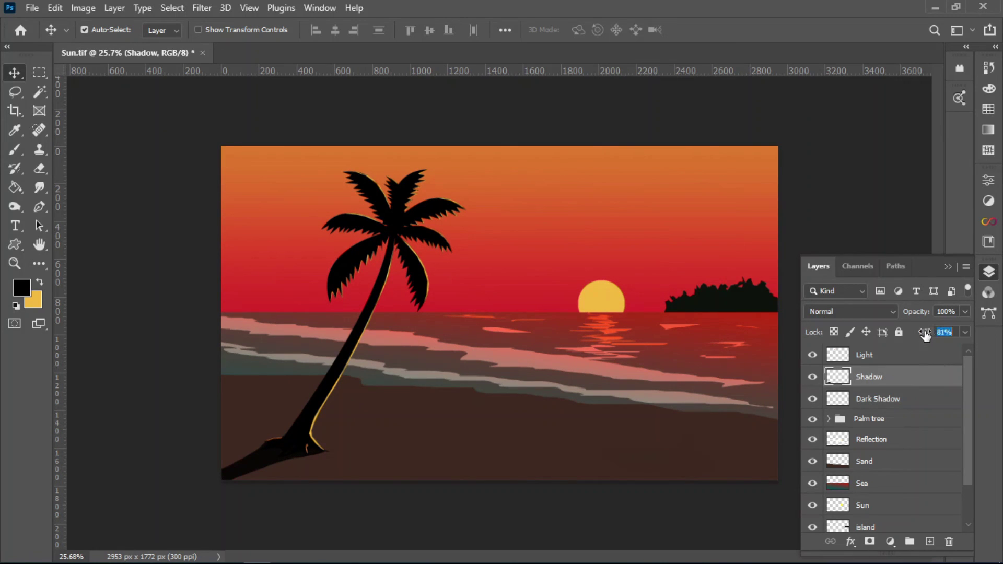